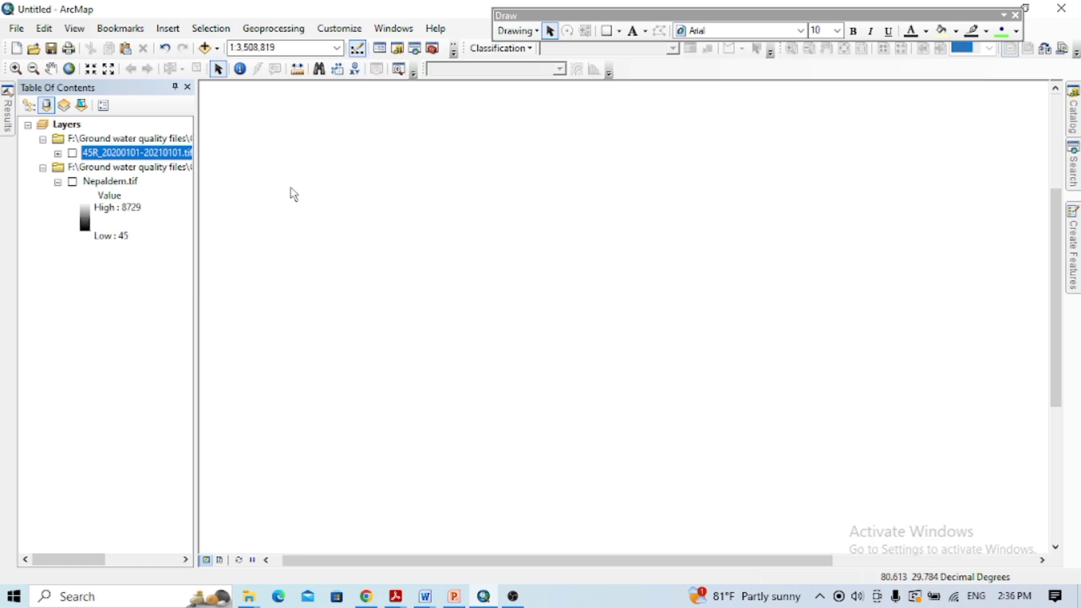
Add the districts.shp shapefile from the New admin shp folder to the map
left_click(218, 54)
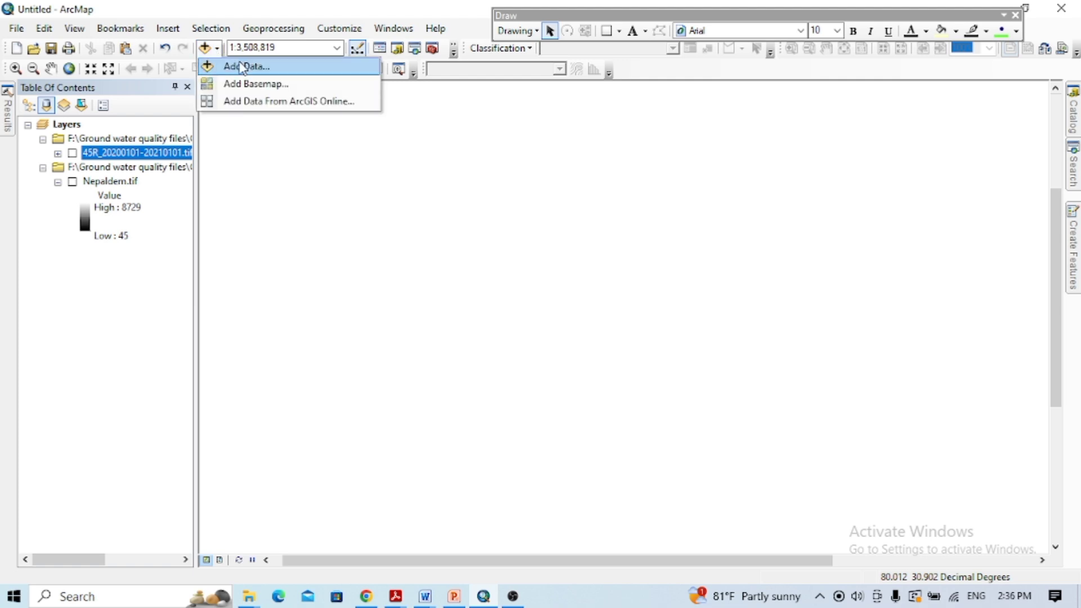
left_click(242, 67)
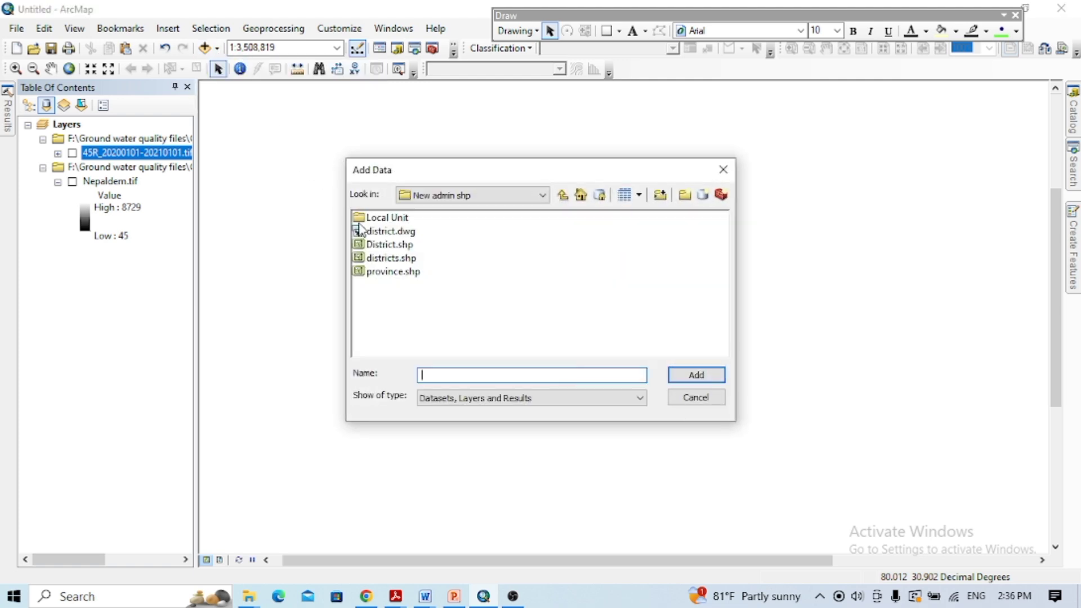
left_click(389, 258)
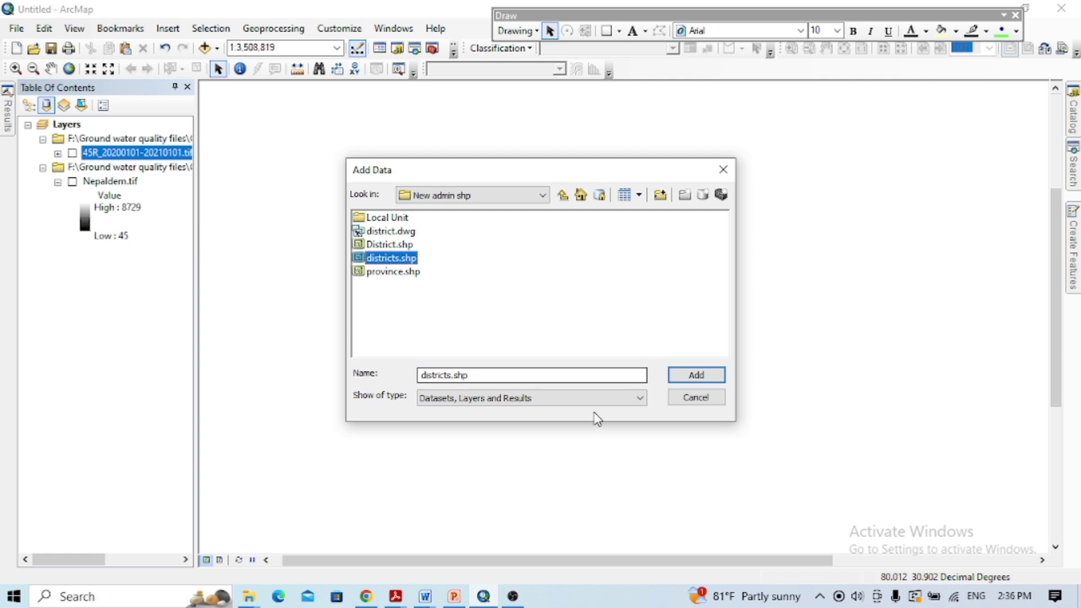
left_click(701, 376)
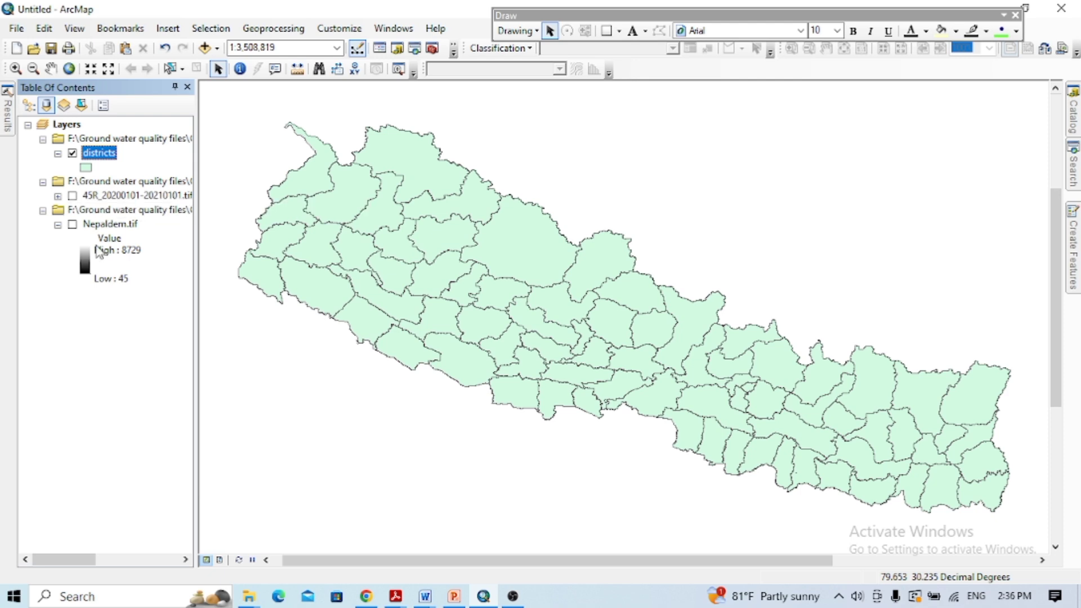
Select the record where "DISTRICT" = 'BHAKTAPUR' in the districts attribute table using Select by Attributes, and close the table
right_click(105, 150)
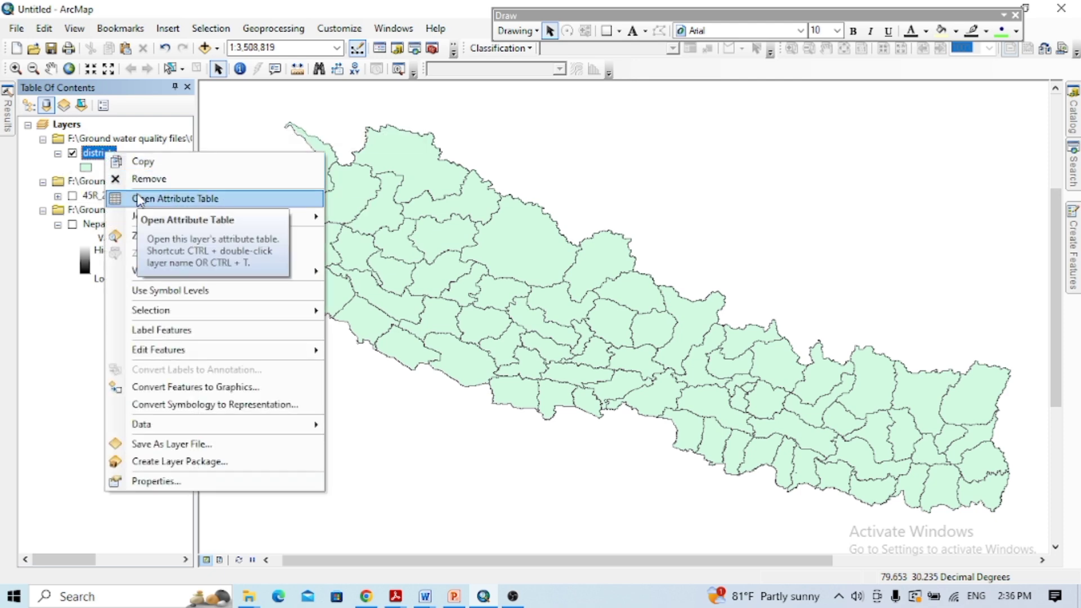
left_click(170, 200)
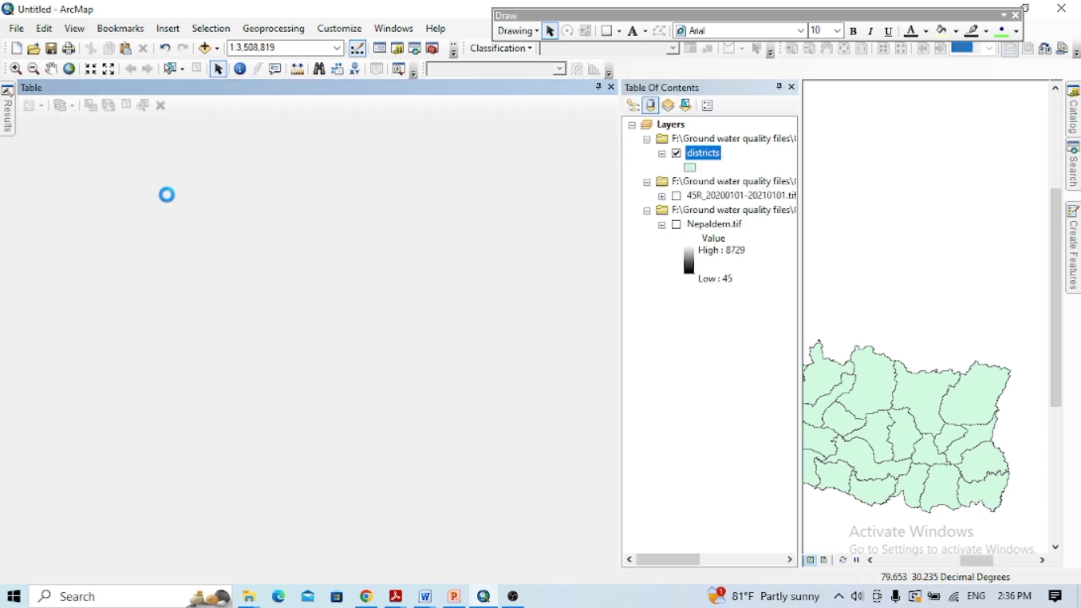
left_click(41, 100)
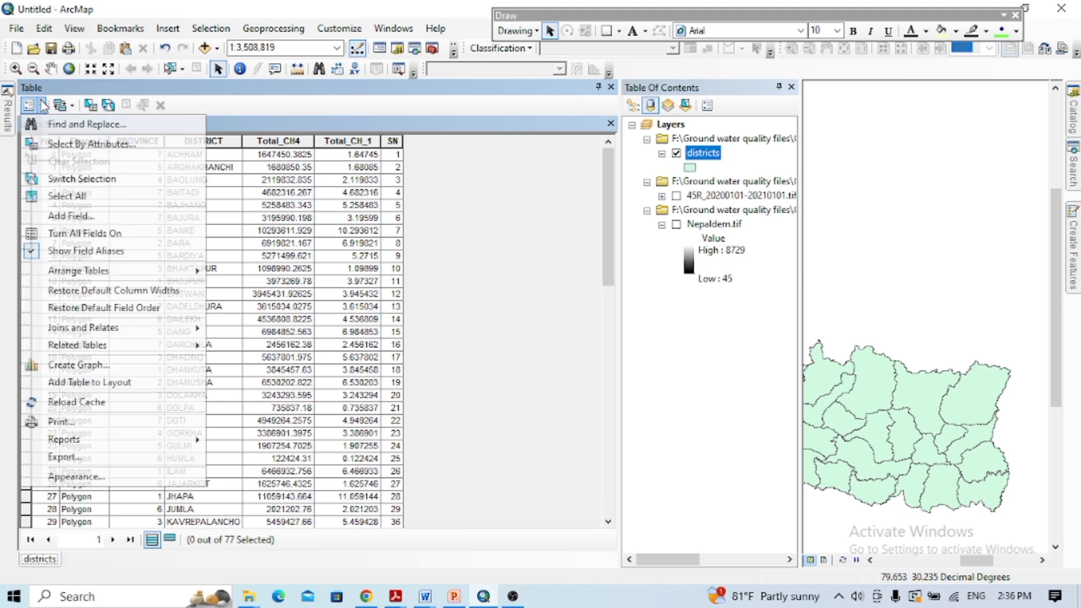
left_click(64, 144)
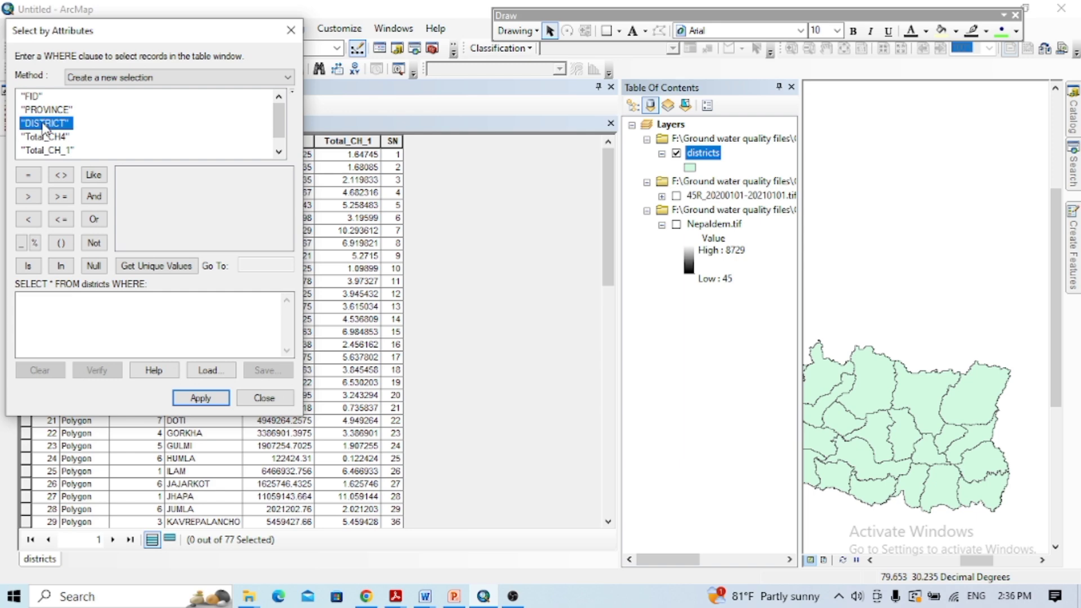
double_click(43, 124)
left_click(31, 178)
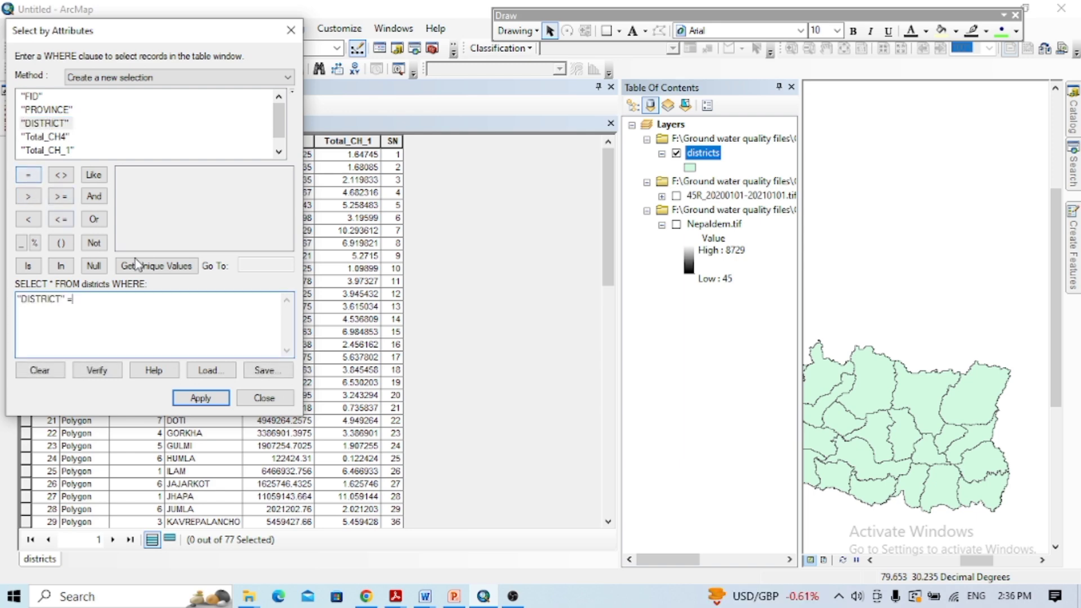
left_click(155, 266)
left_click(257, 266)
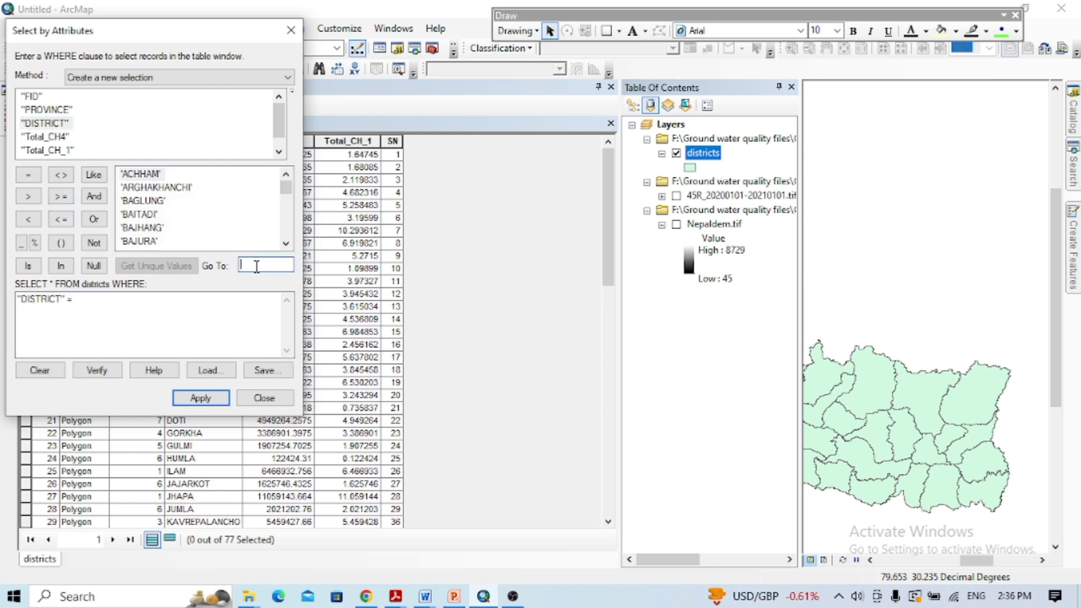
type("bha")
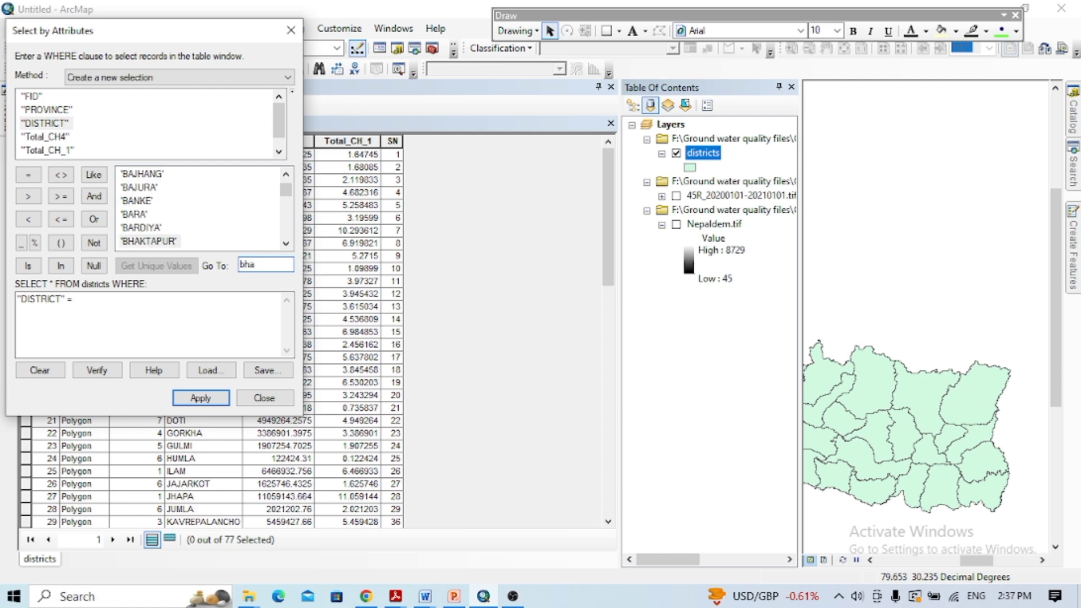
double_click(149, 242)
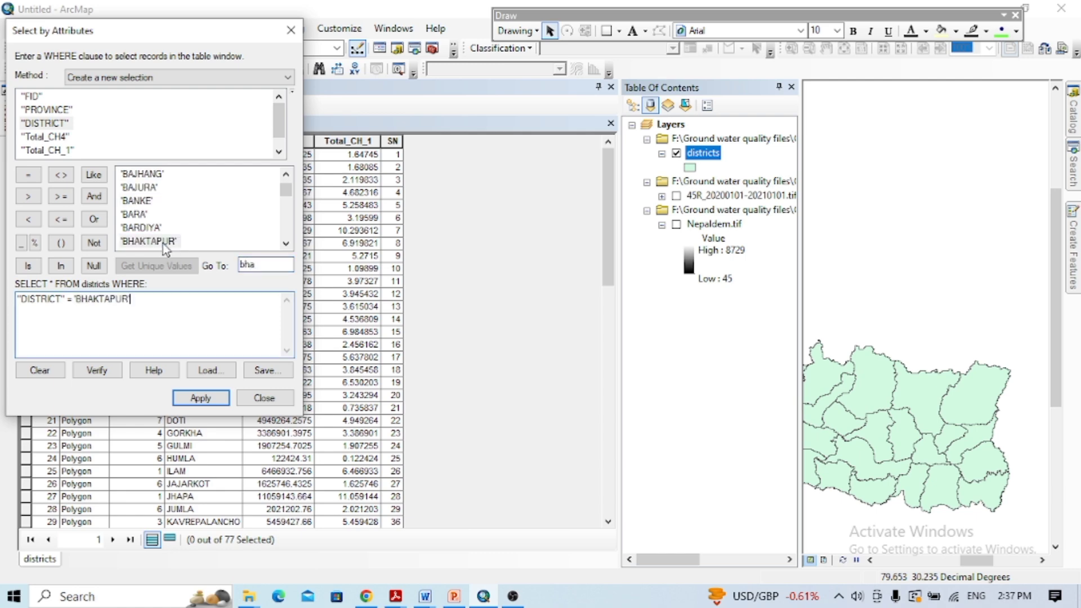
left_click(201, 397)
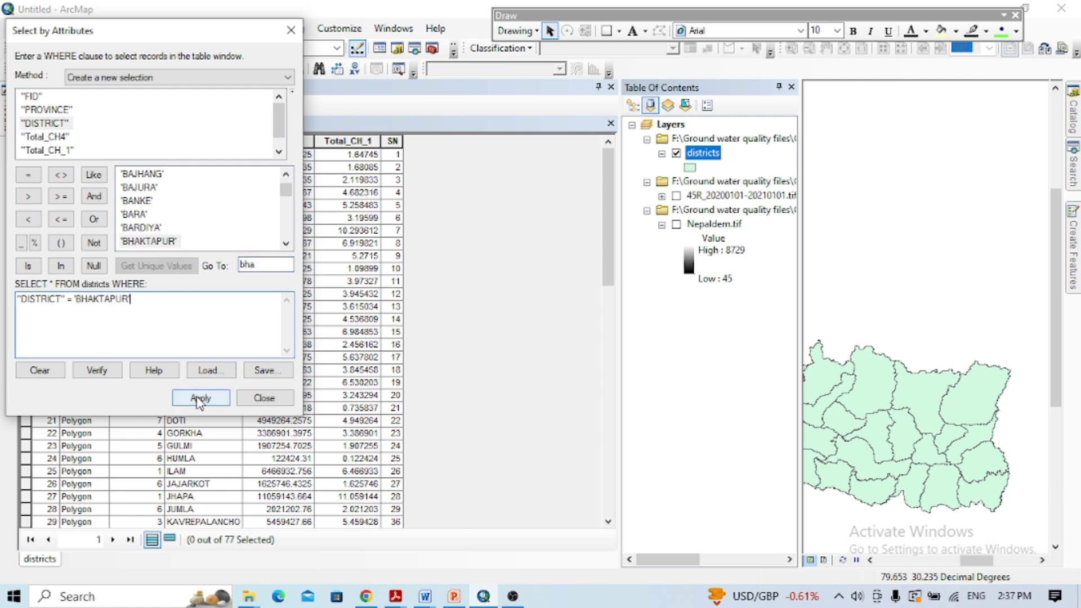
left_click(263, 400)
left_click(610, 87)
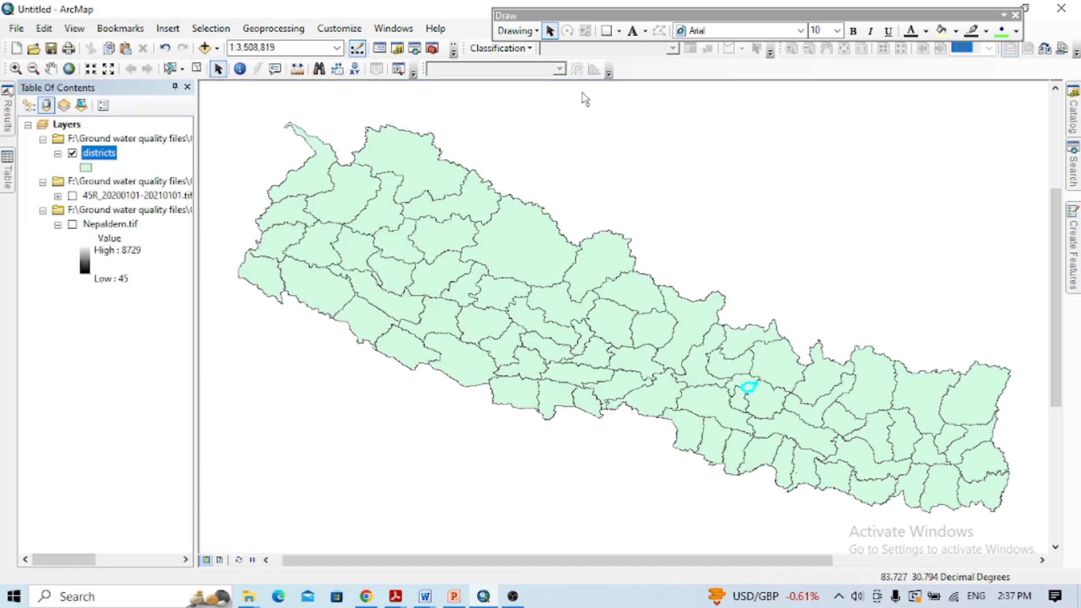
Start exporting the selected feature of the districts layer and browse to the person-named work folder inside F:\Review work for the output
right_click(104, 154)
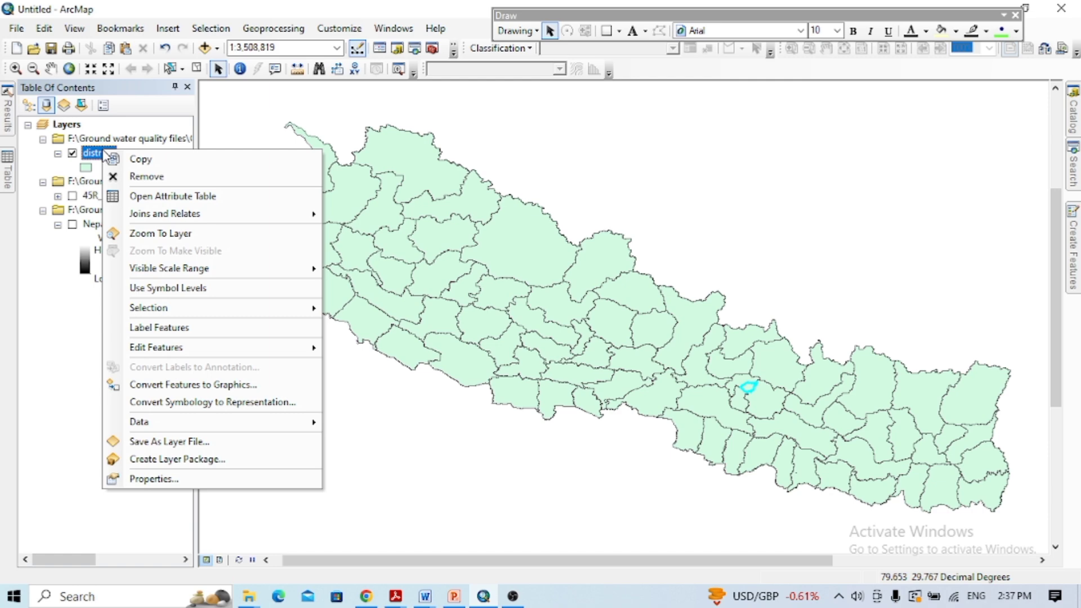
mouse_move(147, 423)
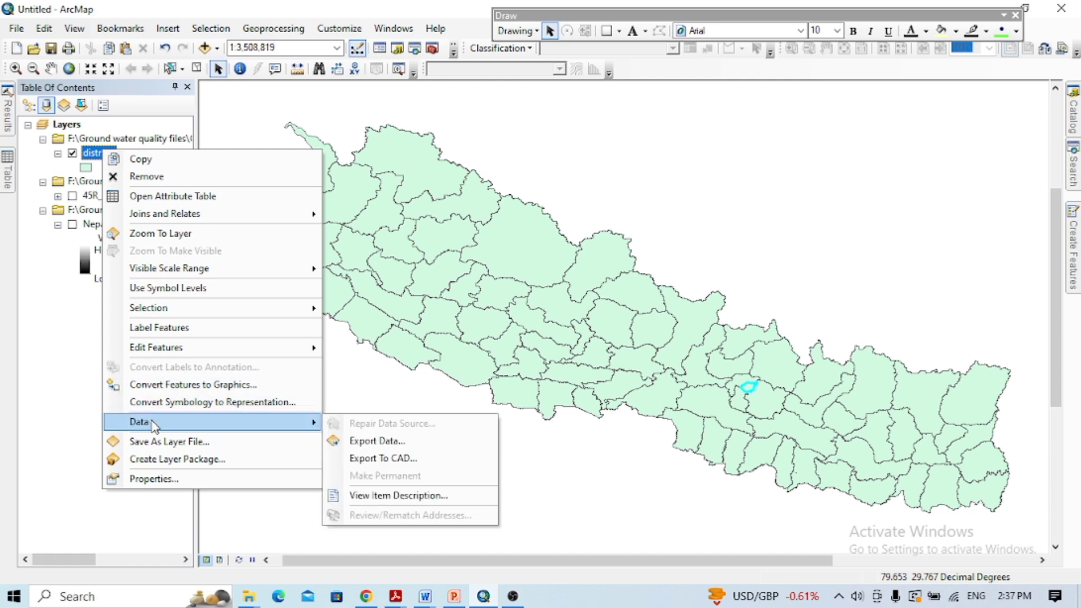
left_click(376, 442)
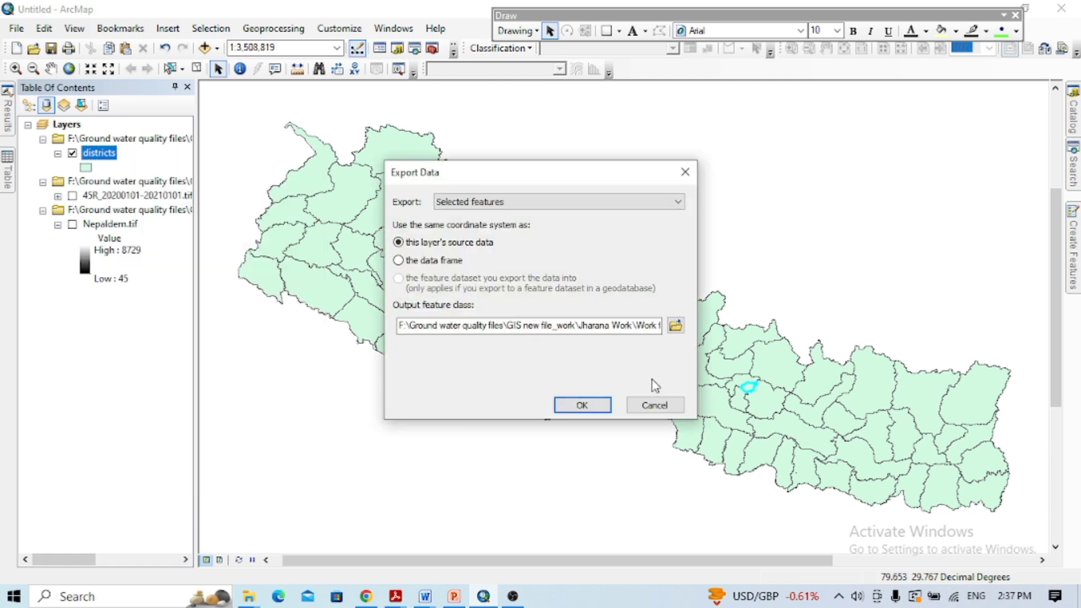
left_click(675, 326)
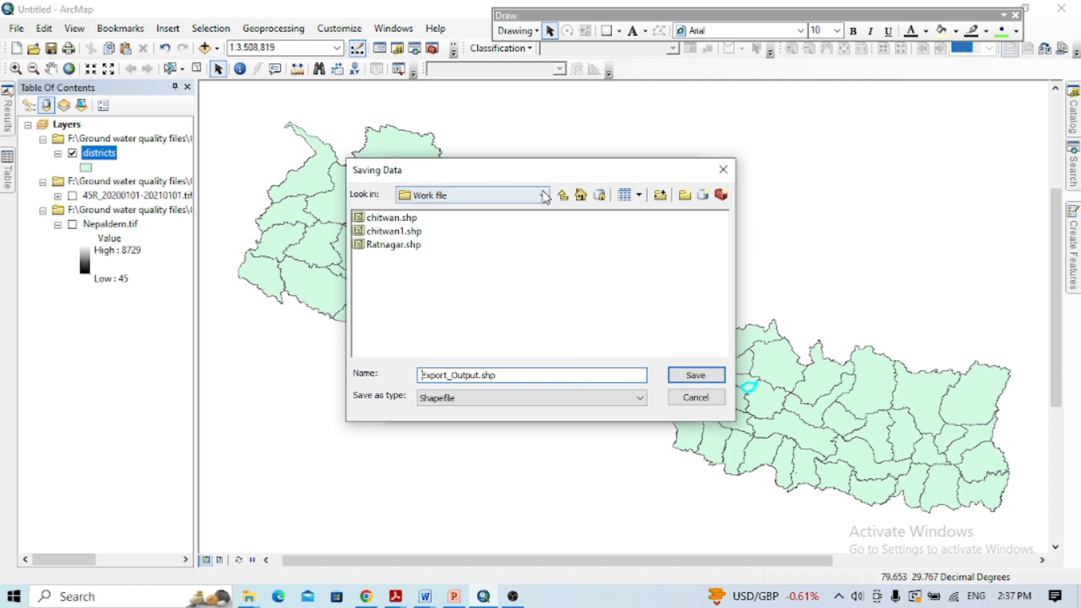
left_click(563, 195)
left_click(563, 194)
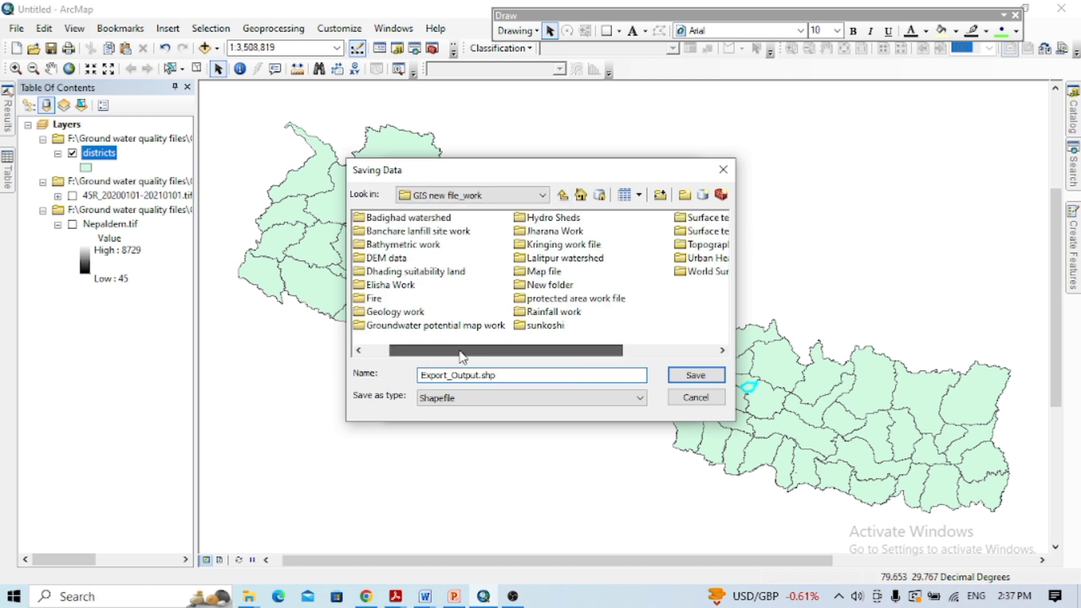
left_click(563, 195)
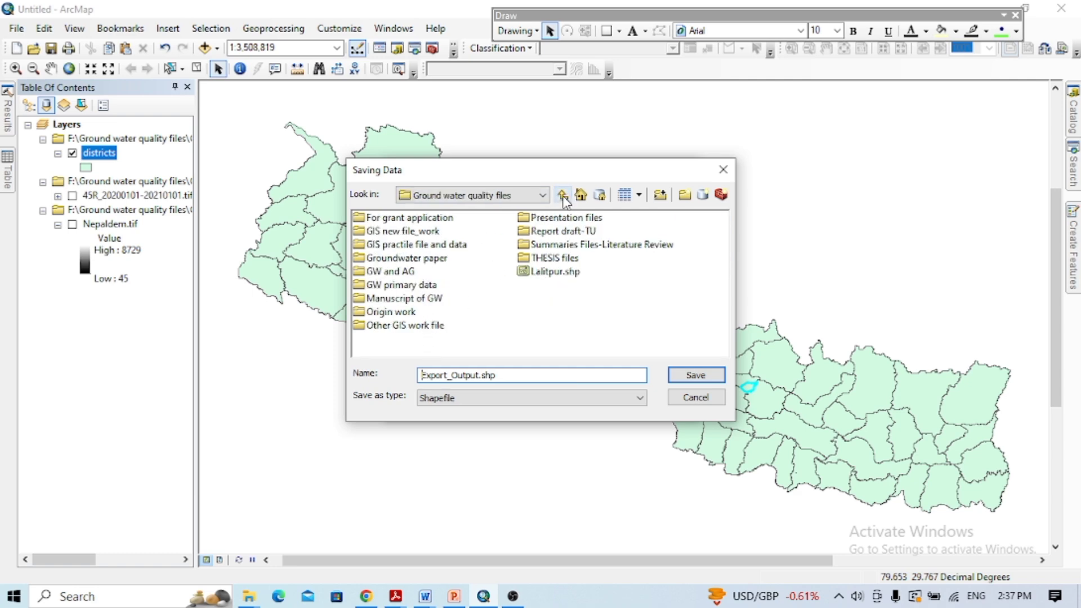
left_click(563, 195)
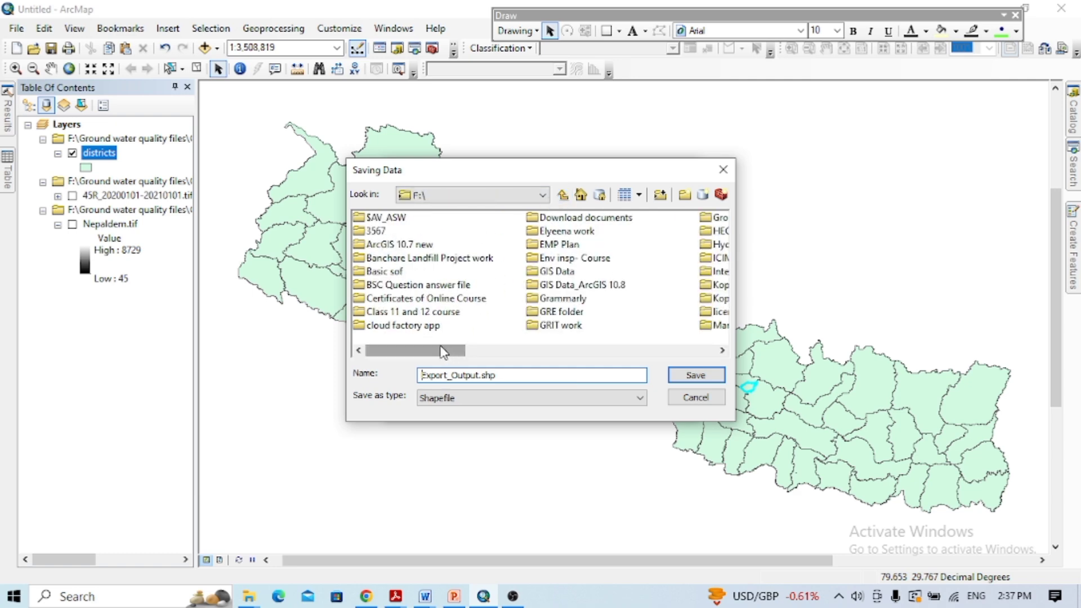
left_click_drag(444, 352, 619, 356)
double_click(570, 300)
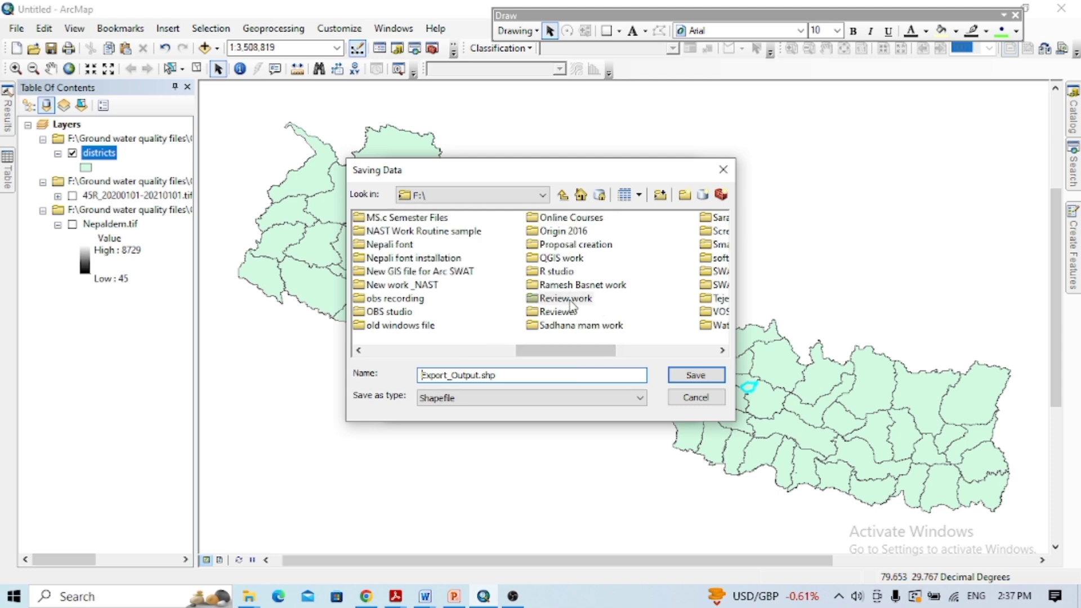
double_click(380, 245)
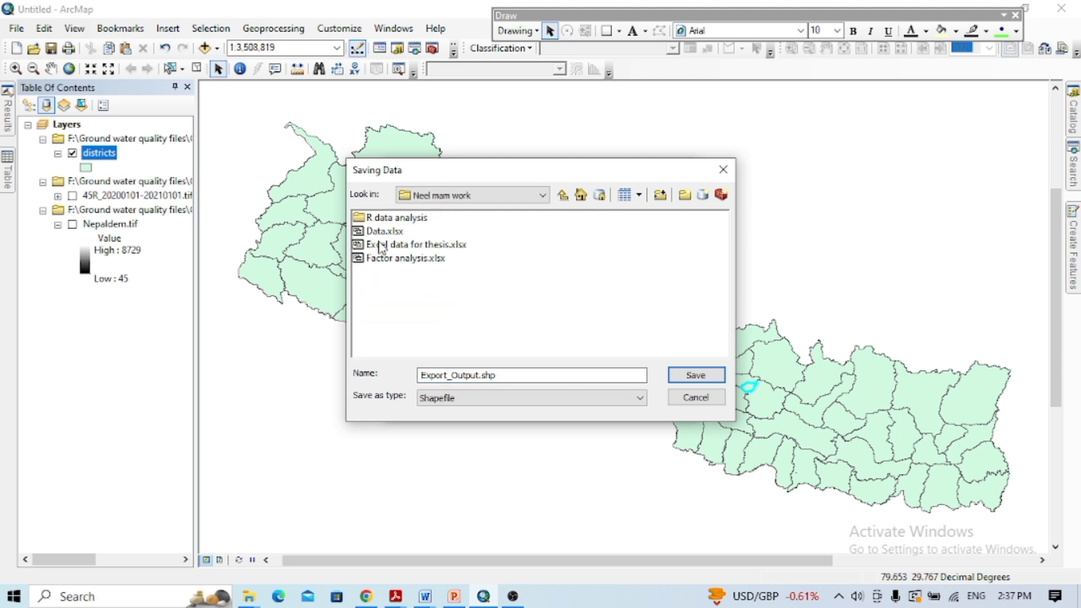
Create a folder named GIS work with a subfolder named work file inside it, and open the subfolder as the save location
left_click(685, 195)
type("GIS work")
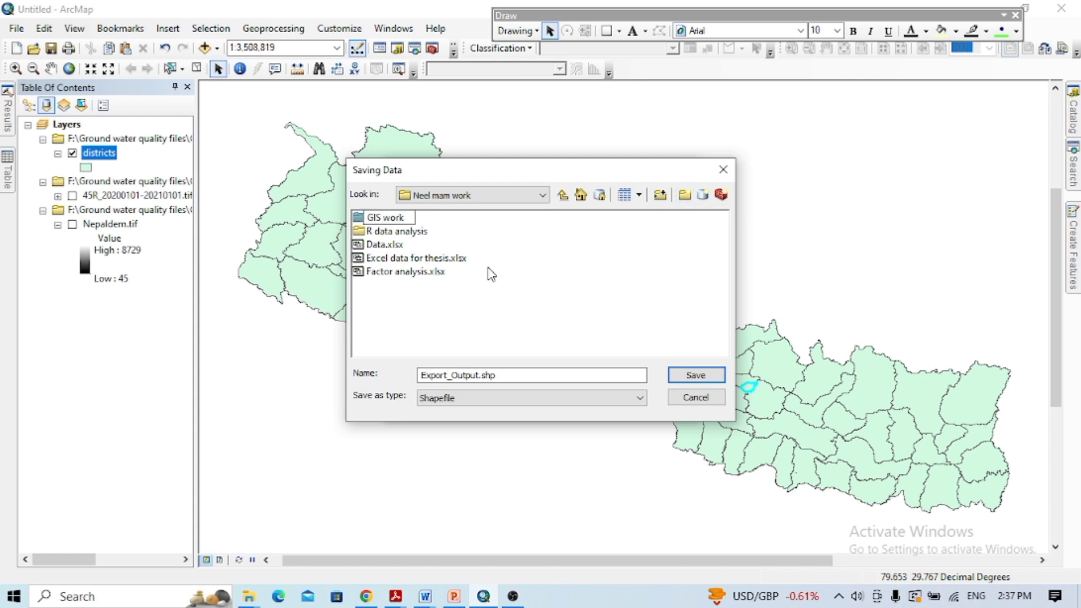
key("Return")
double_click(376, 220)
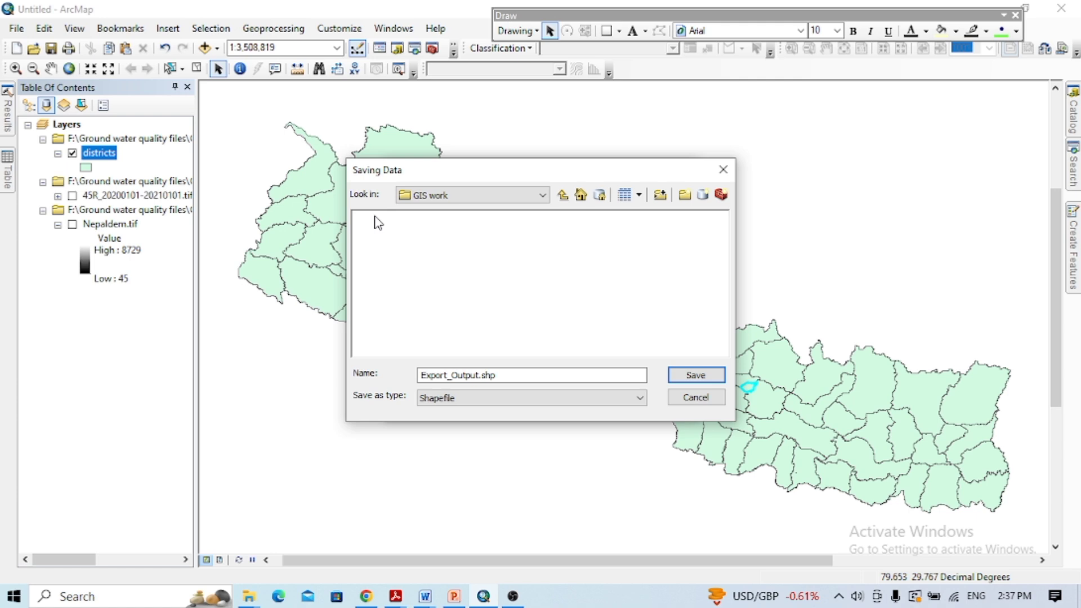
left_click(684, 195)
type("work file")
key("Return")
double_click(377, 218)
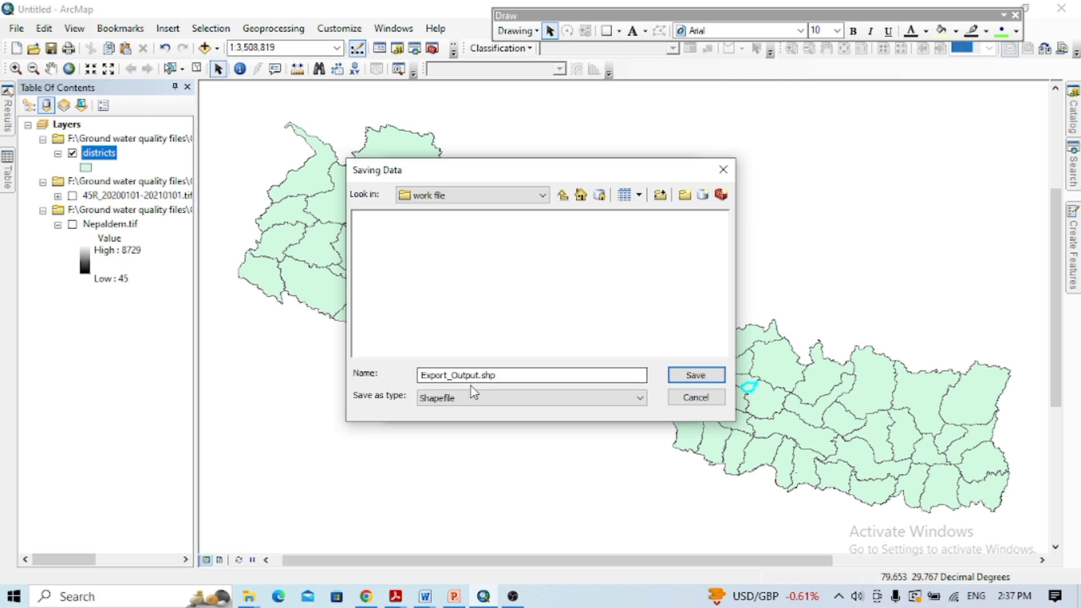
Export the selected district as the shapefile Bhaktapur.shp and add the exported data to the map as a layer
left_click_drag(480, 375, 403, 386)
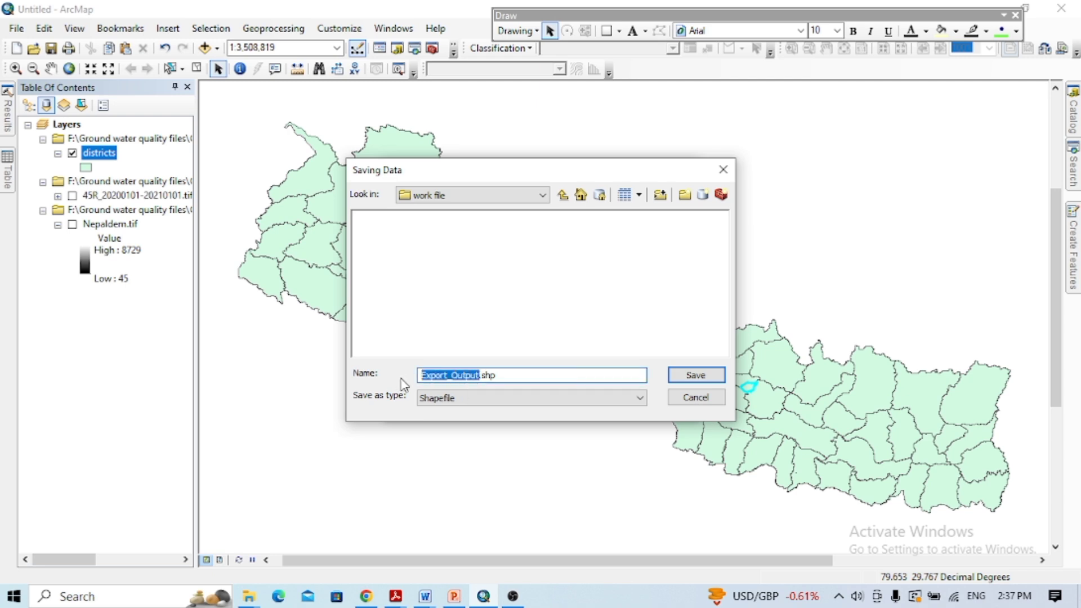
type("Bhaktapur")
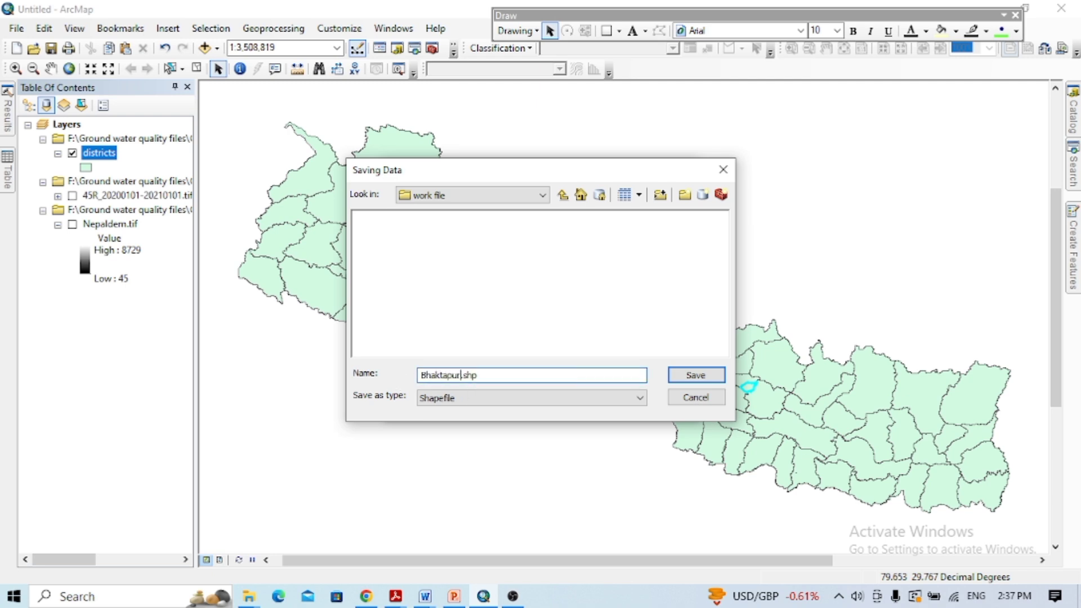
left_click(697, 375)
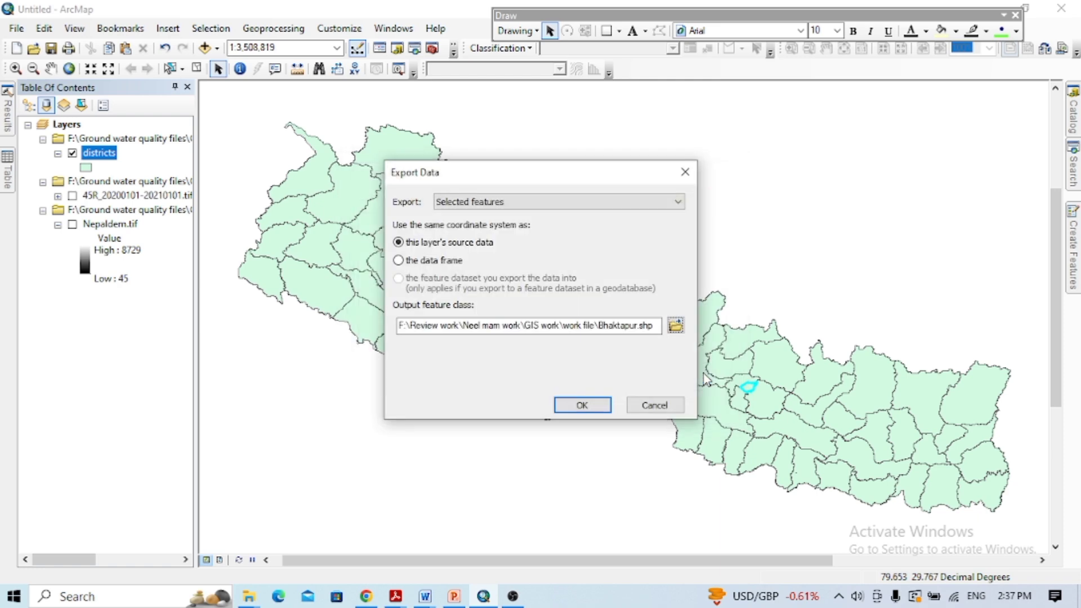
left_click(583, 406)
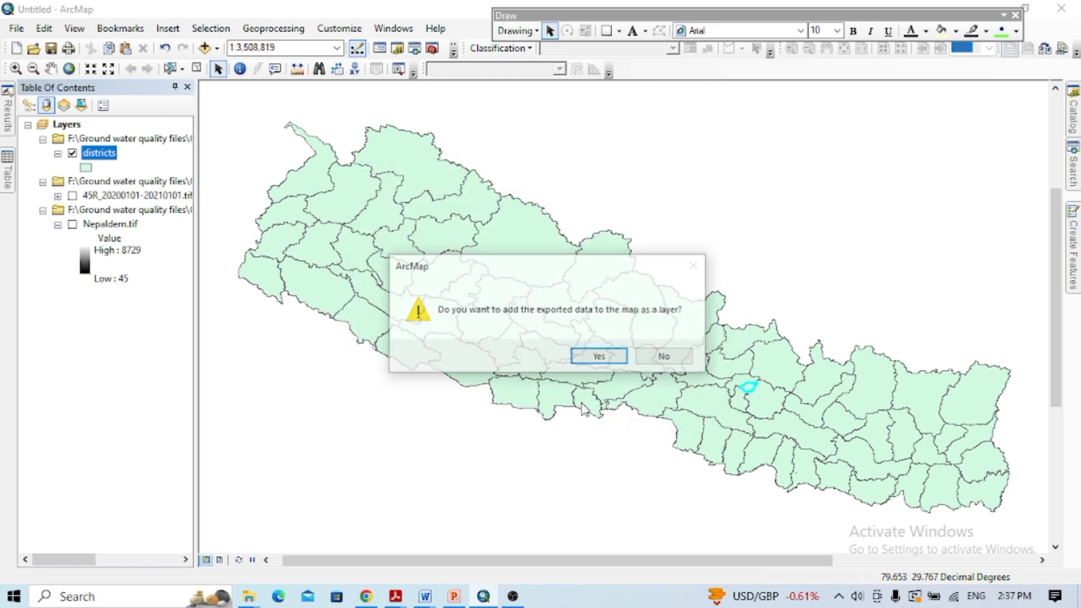
left_click(598, 355)
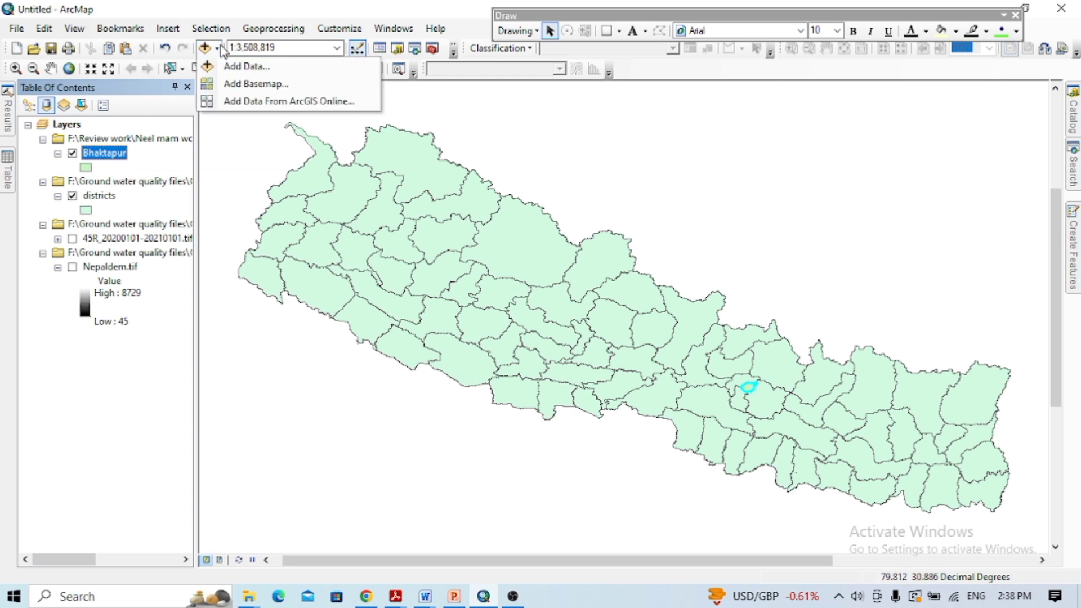
Start adding data and browse the New admin shp and Nepal_admi folders inside GIS new data for boundary shapefiles
left_click(217, 48)
left_click(234, 67)
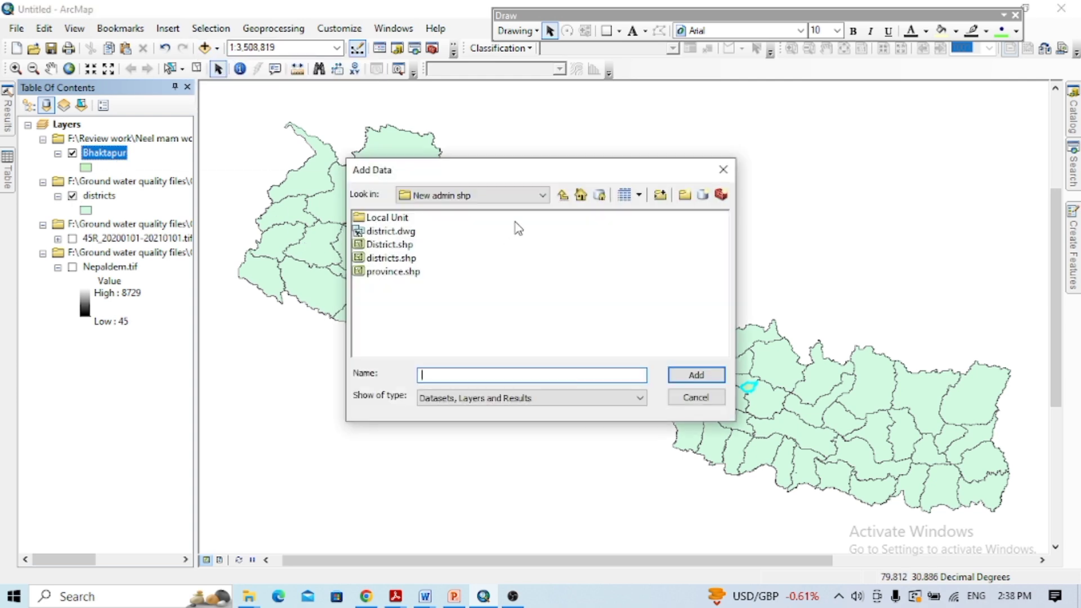
left_click(562, 195)
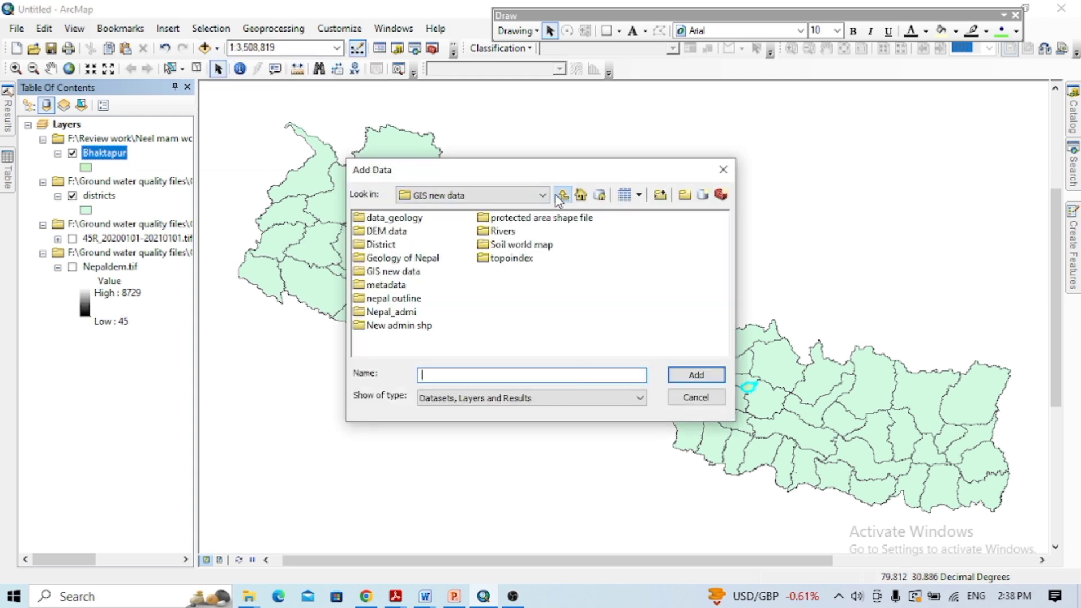
double_click(401, 325)
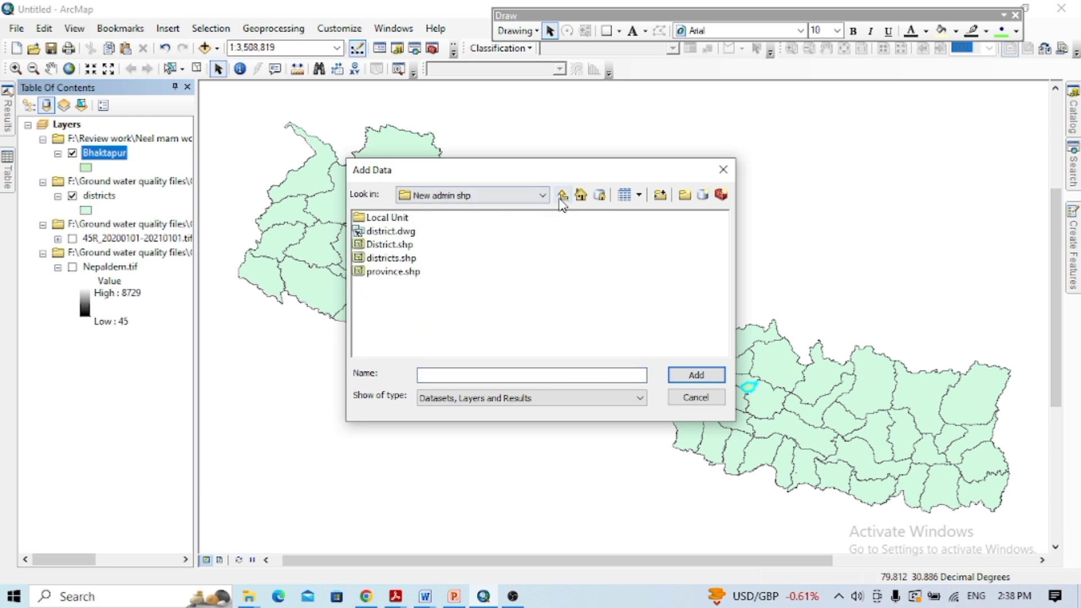
left_click(562, 196)
left_click(389, 310)
double_click(388, 311)
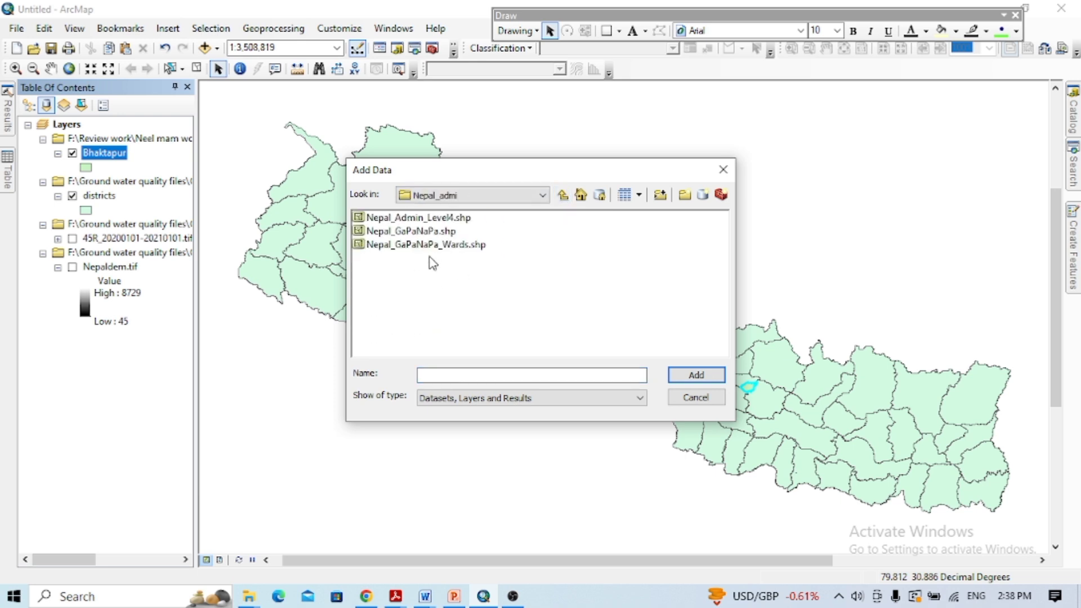
left_click(562, 195)
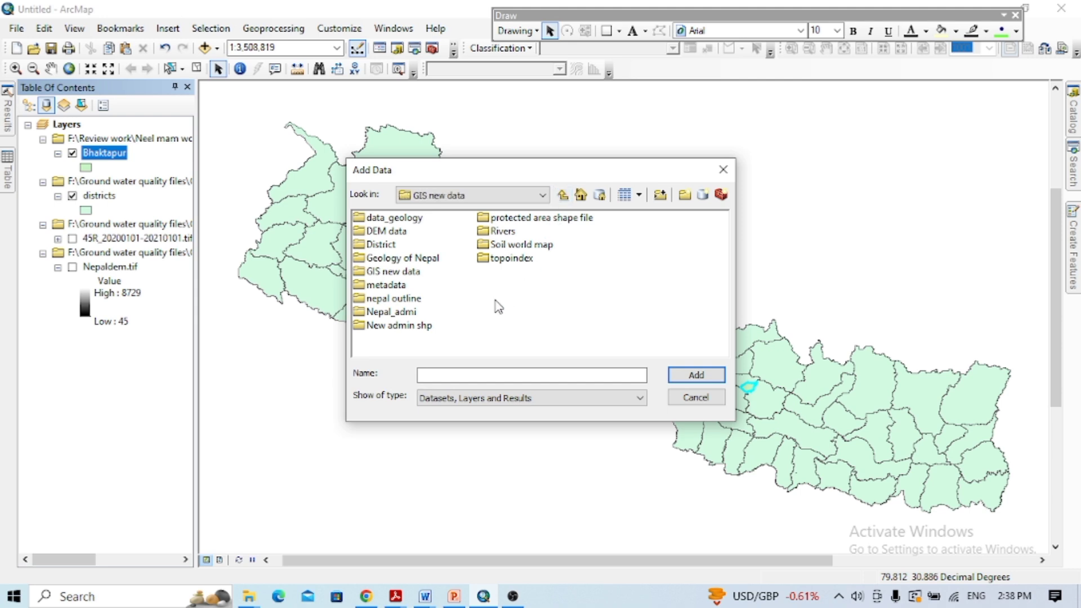
Add Nepal_GaPaNaPa_Wards.shp from the Nepal_admi folder in the nested GIS new data folder, and dismiss the coordinate system warning
left_click(392, 271)
double_click(392, 271)
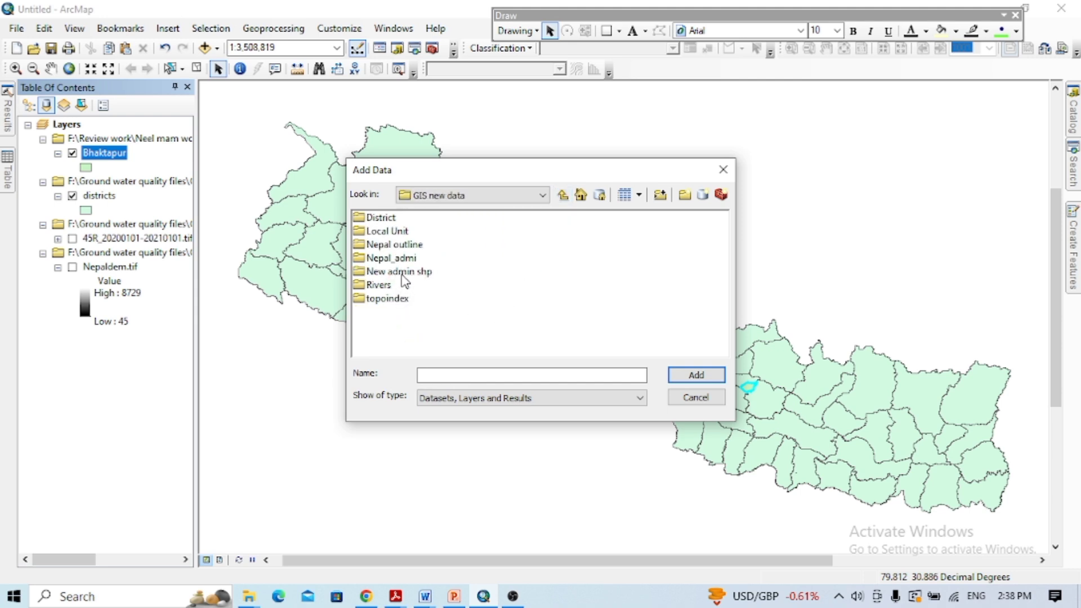
left_click(404, 278)
double_click(402, 279)
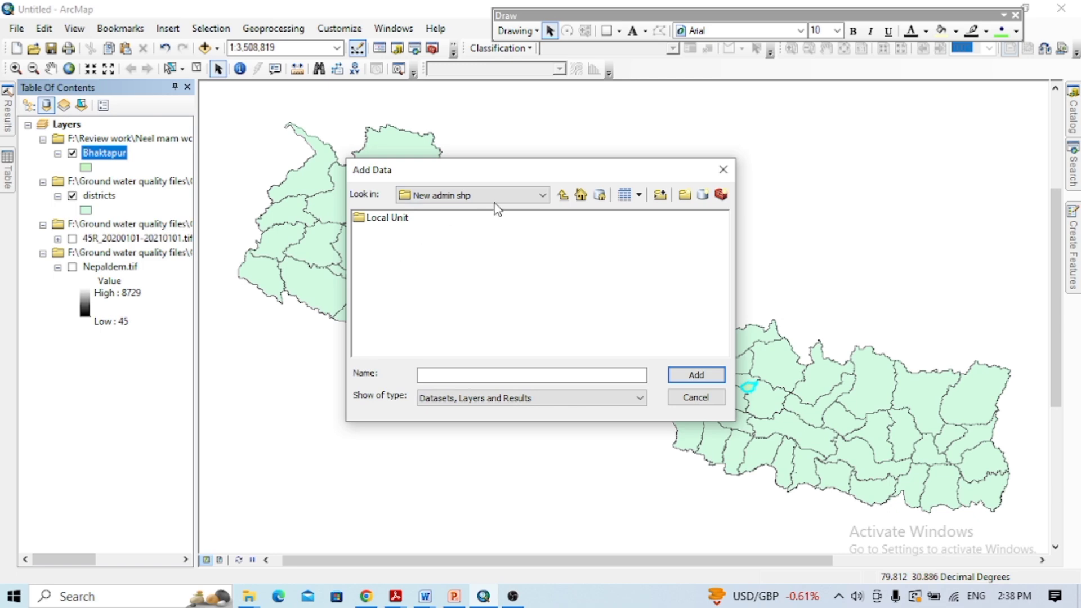
left_click(563, 195)
left_click(388, 258)
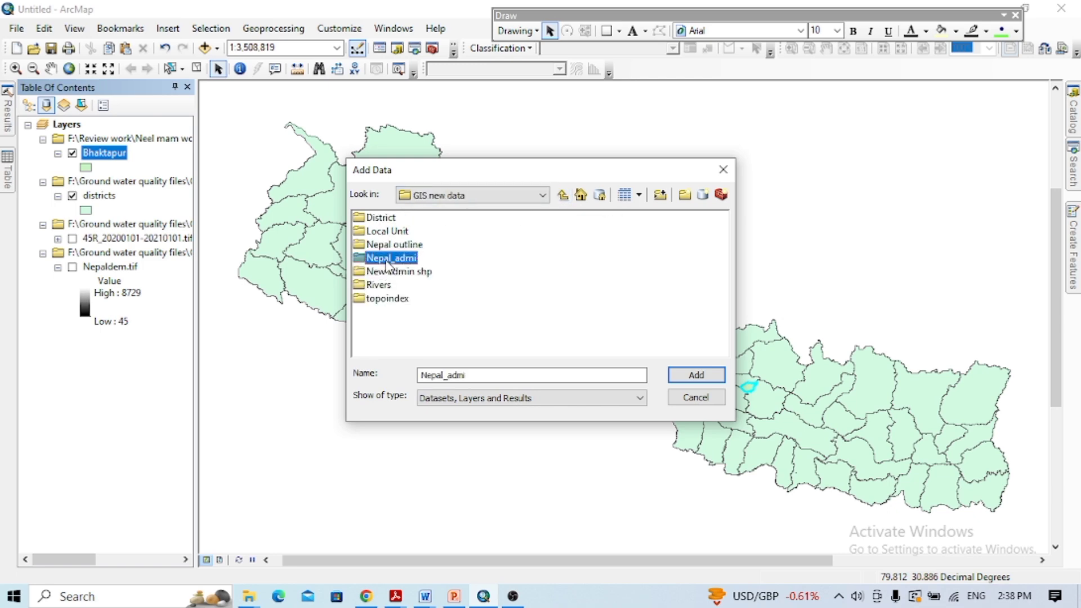
double_click(387, 259)
left_click(474, 251)
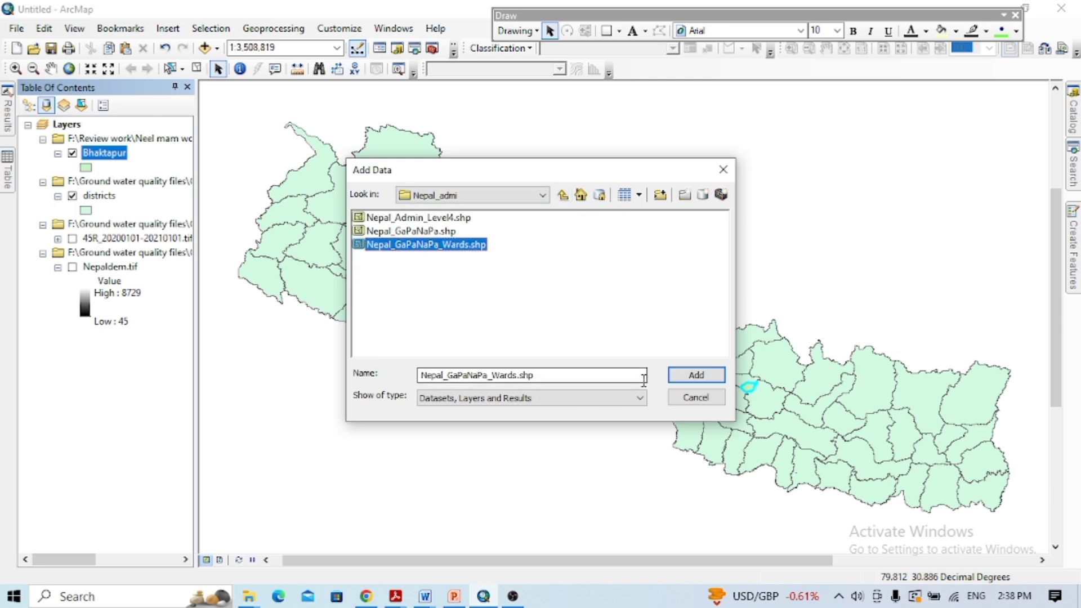
left_click(692, 375)
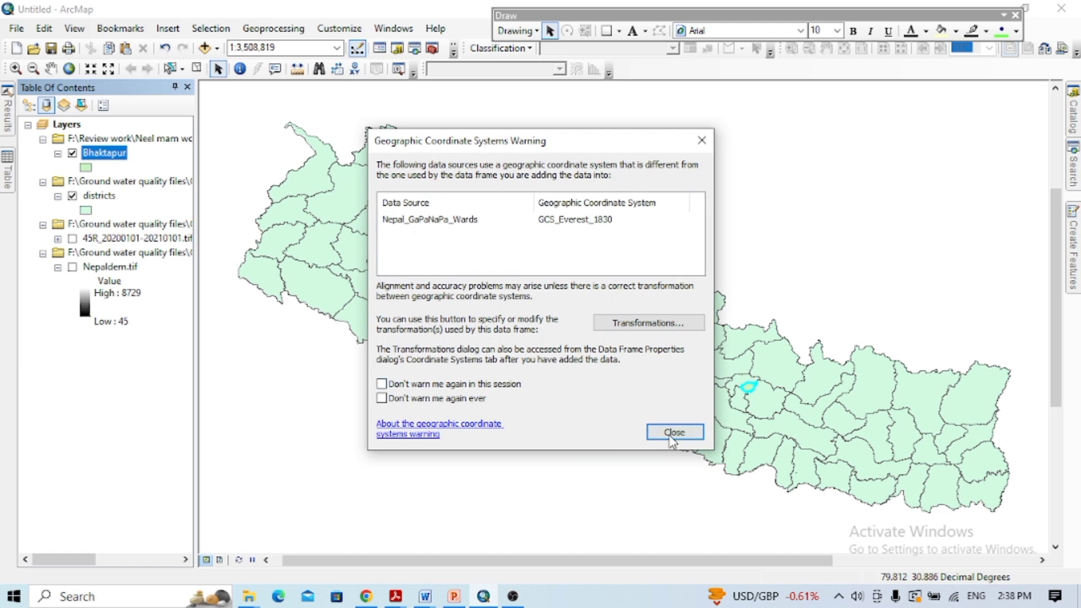
left_click(671, 437)
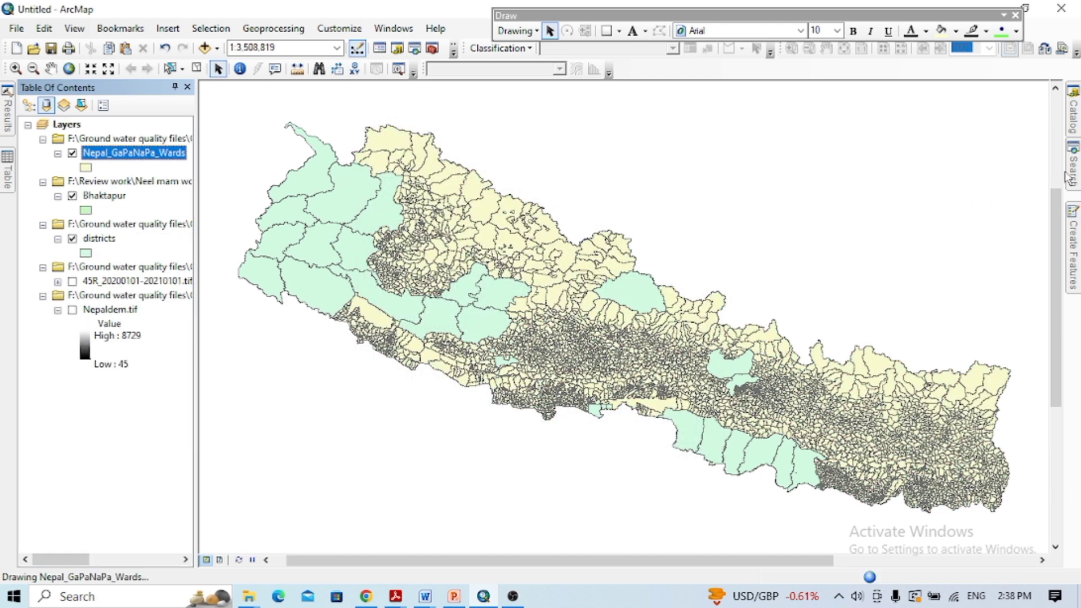
mouse_move(1071, 178)
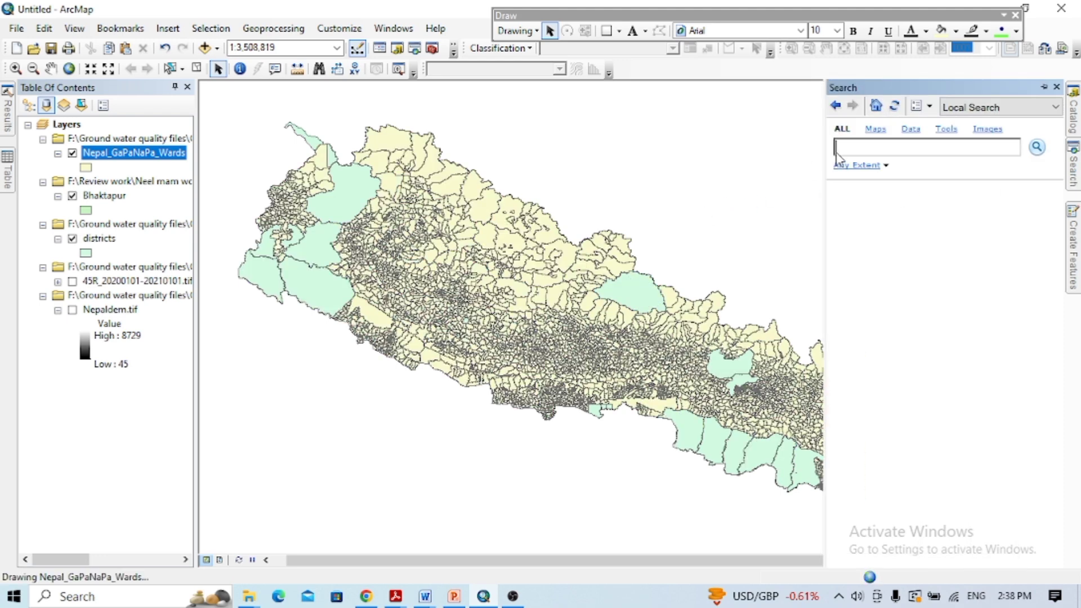
left_click(842, 147)
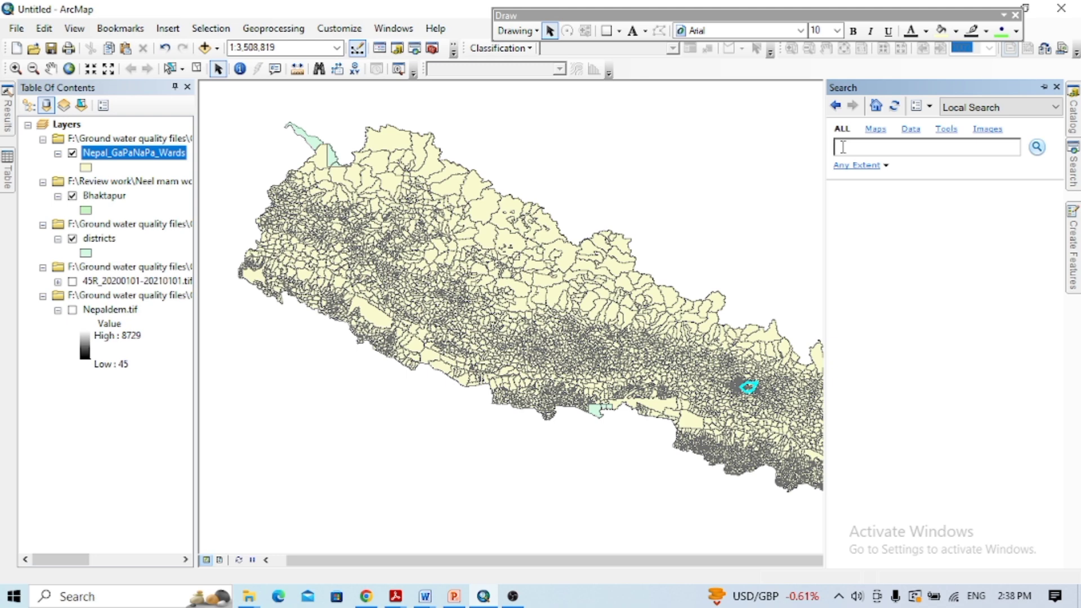
Select the records where "DISTRICT" = 'BHAKTAPUR' in the Nepal_GaPaNaPa_Wards attribute table using Select by Attributes, and put the table away
right_click(118, 154)
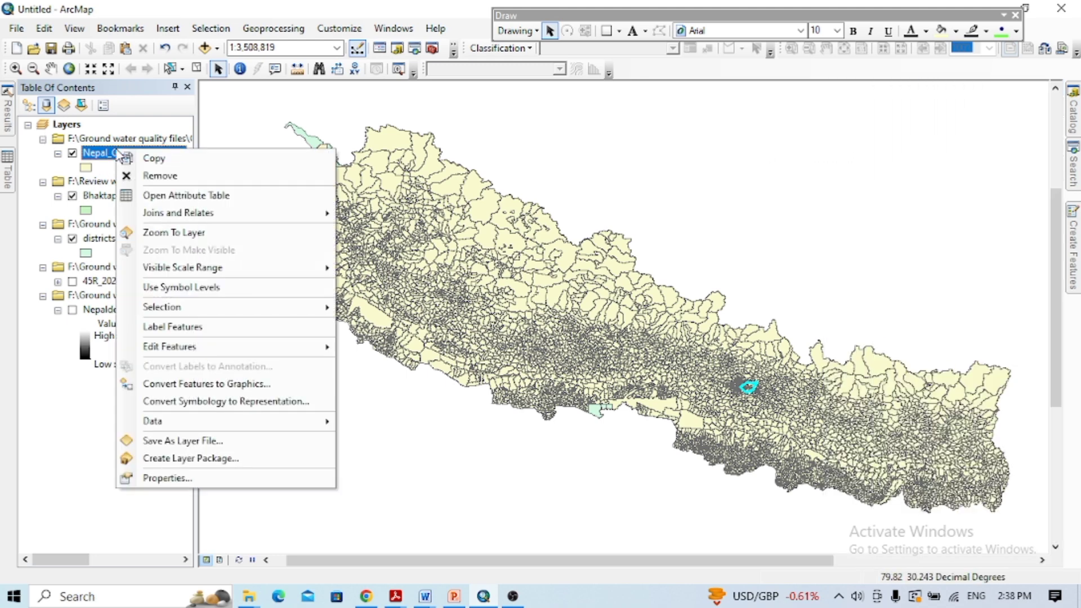
left_click(158, 195)
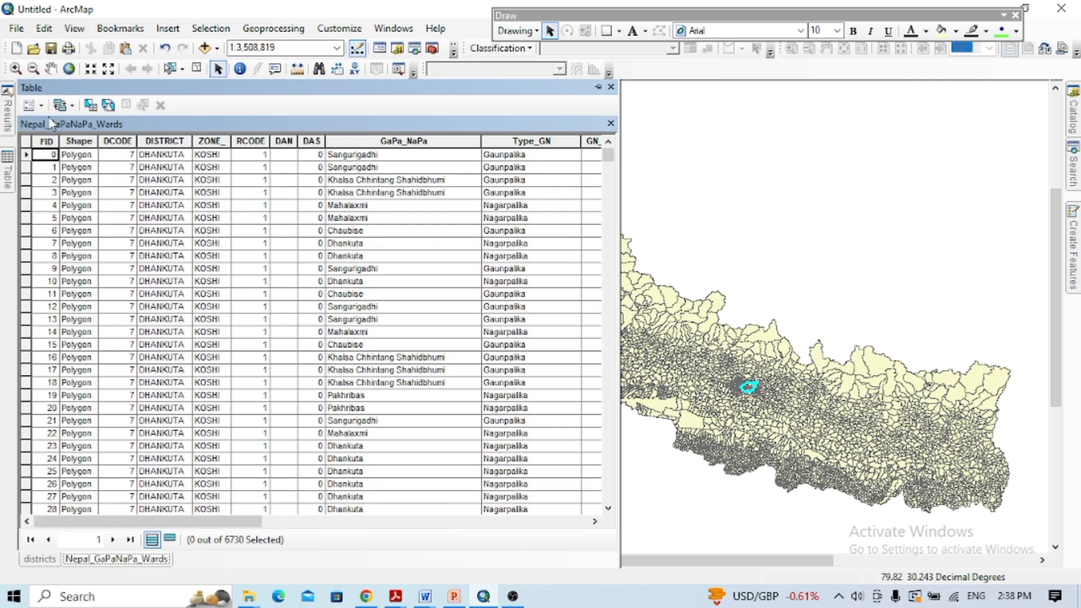
left_click(33, 105)
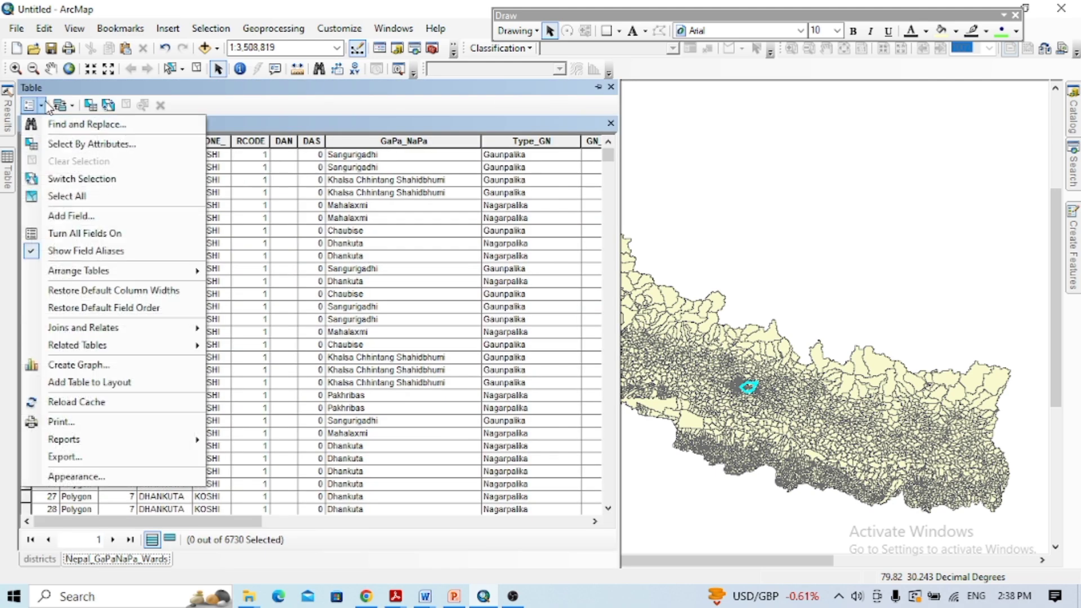
left_click(76, 145)
scroll(47, 157, "down", 5)
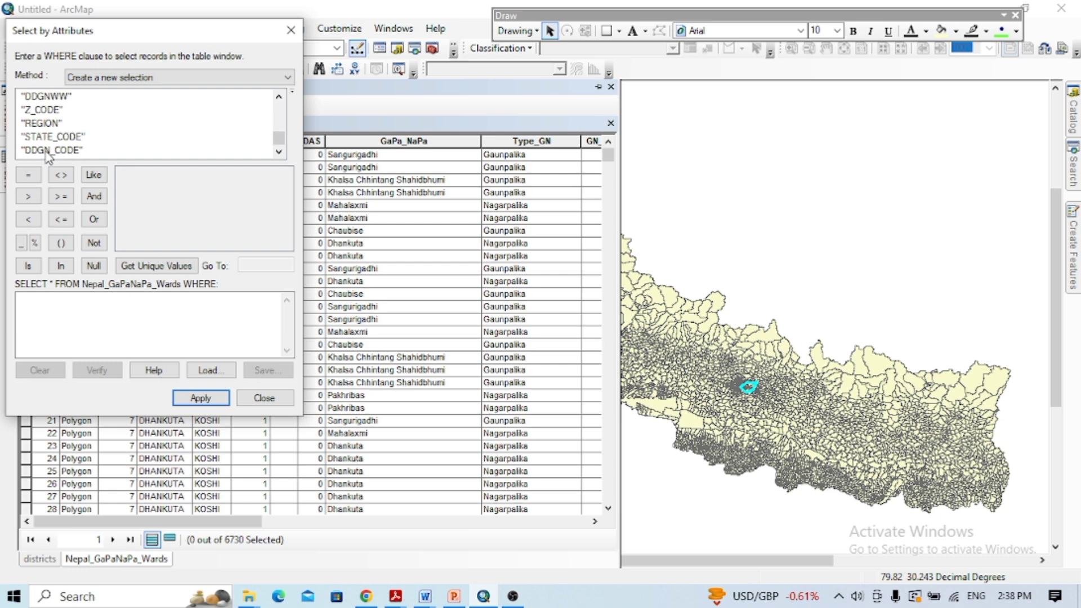
scroll(49, 151, "up", 5)
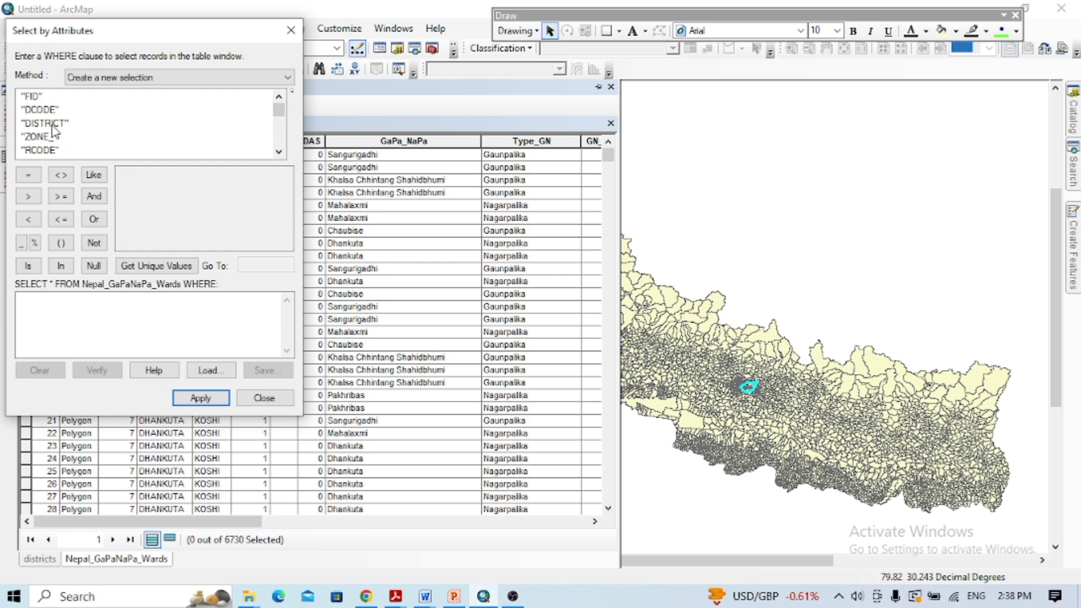
double_click(51, 124)
left_click(28, 174)
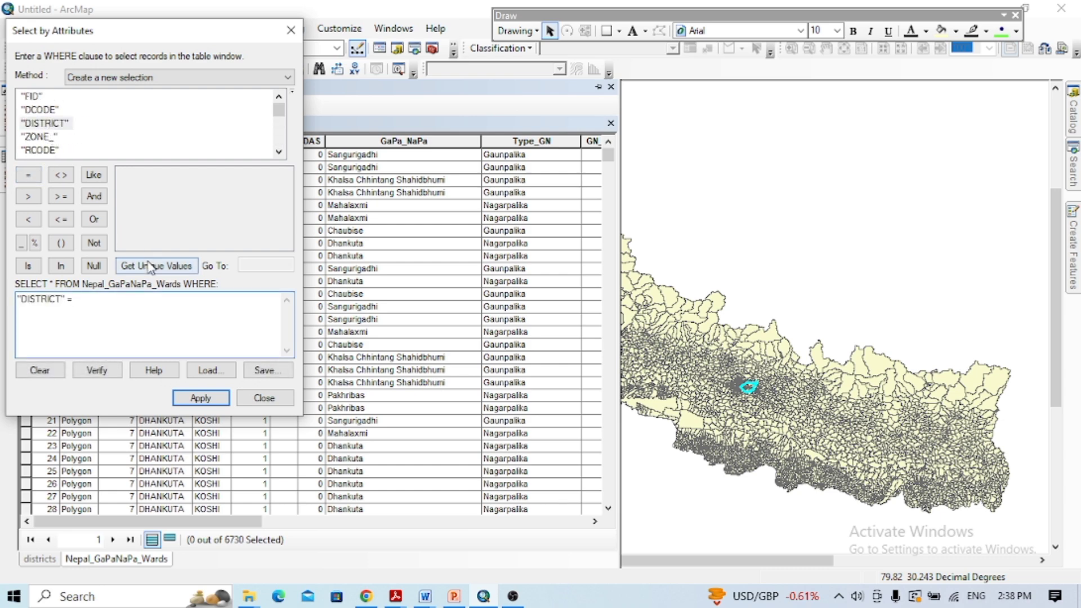
left_click(148, 265)
left_click(253, 263)
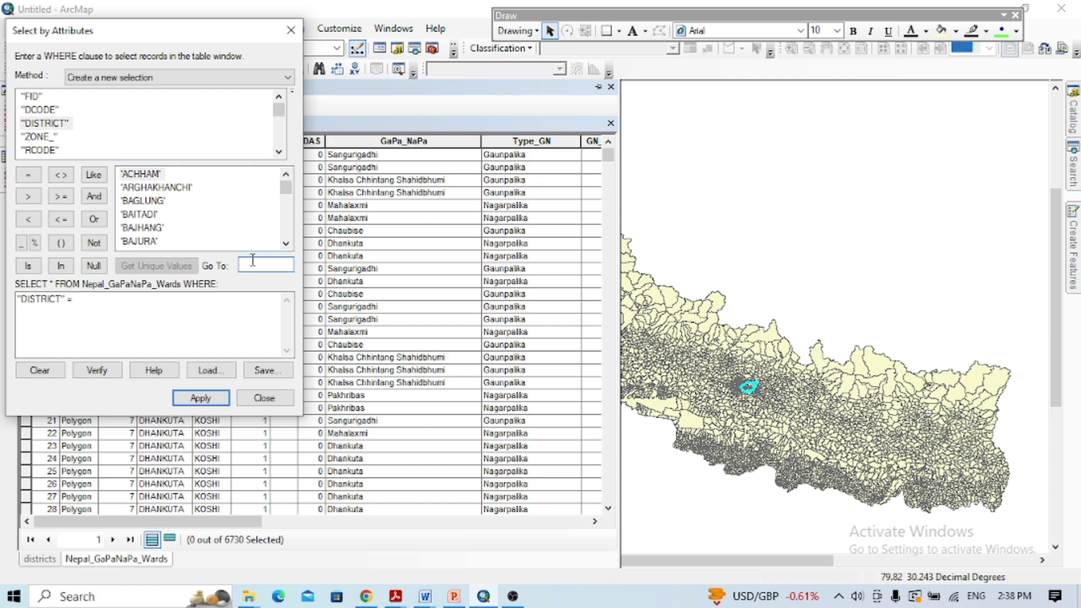
type("bh")
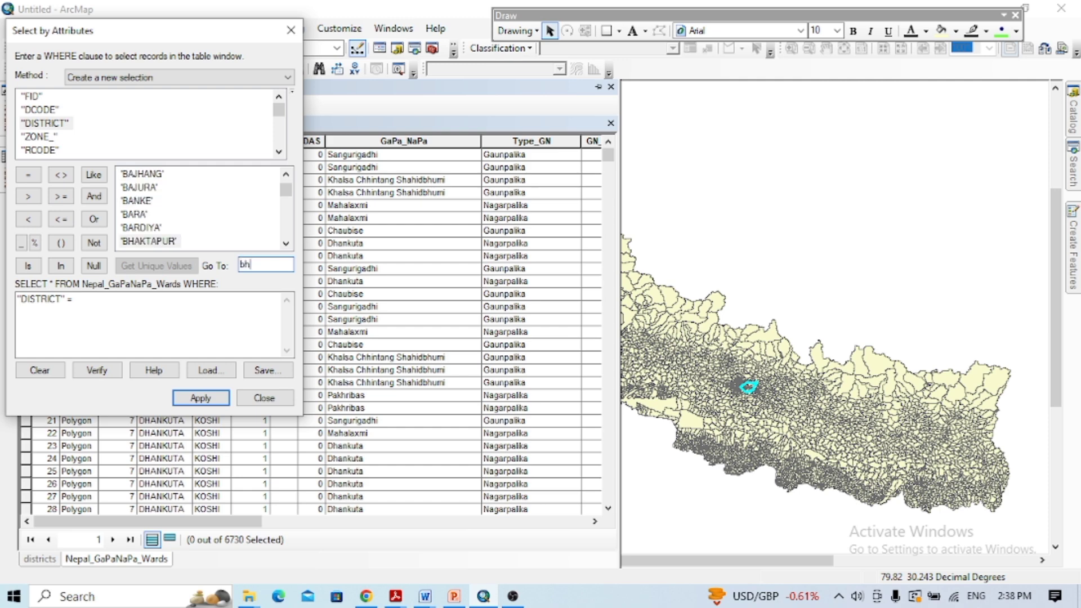
double_click(173, 242)
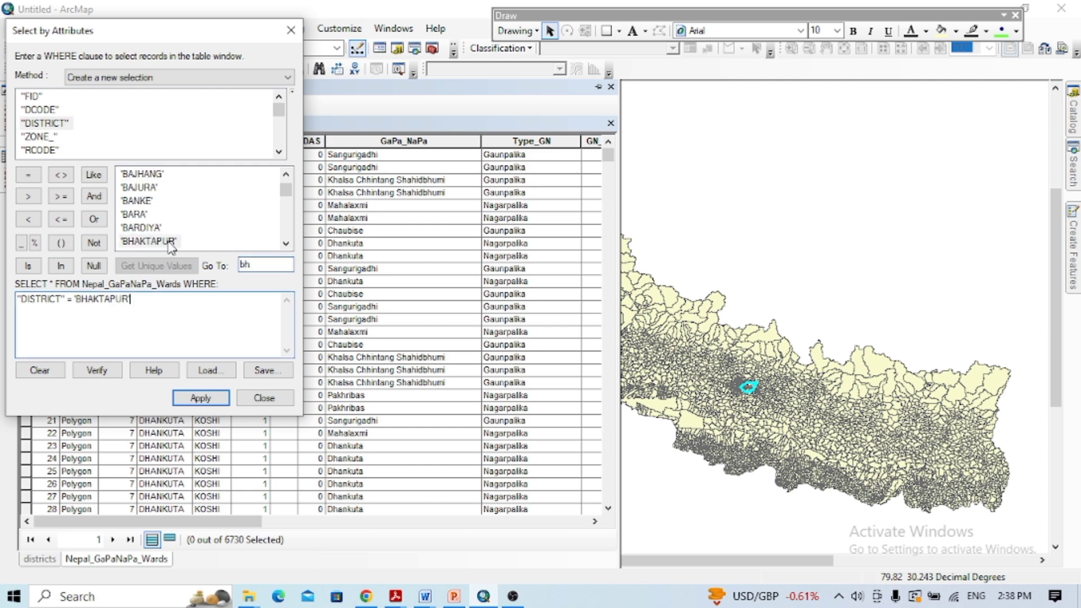
left_click(201, 397)
left_click(269, 399)
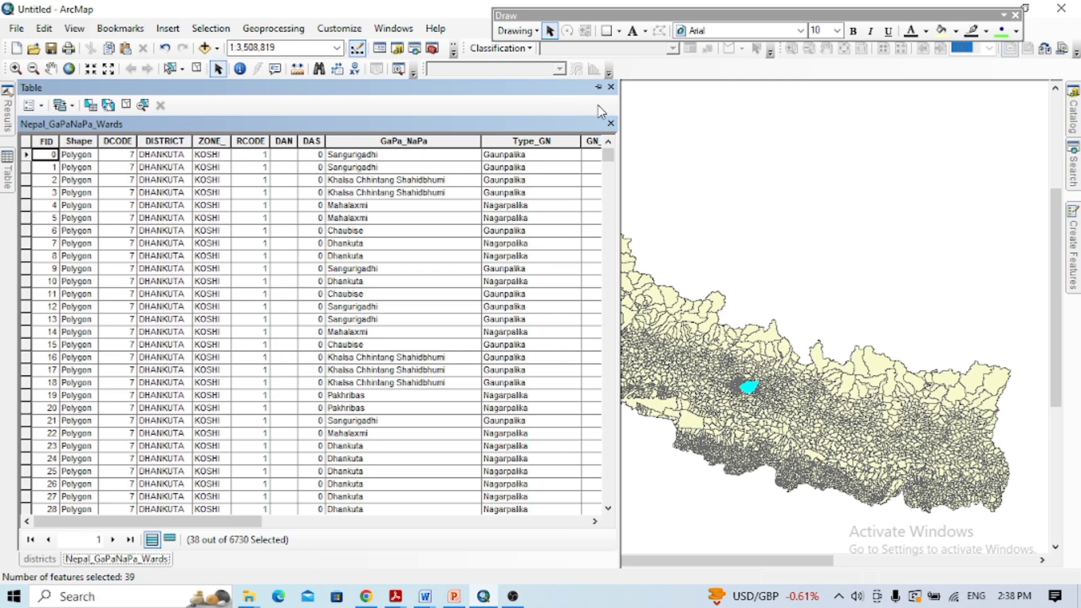
left_click(599, 86)
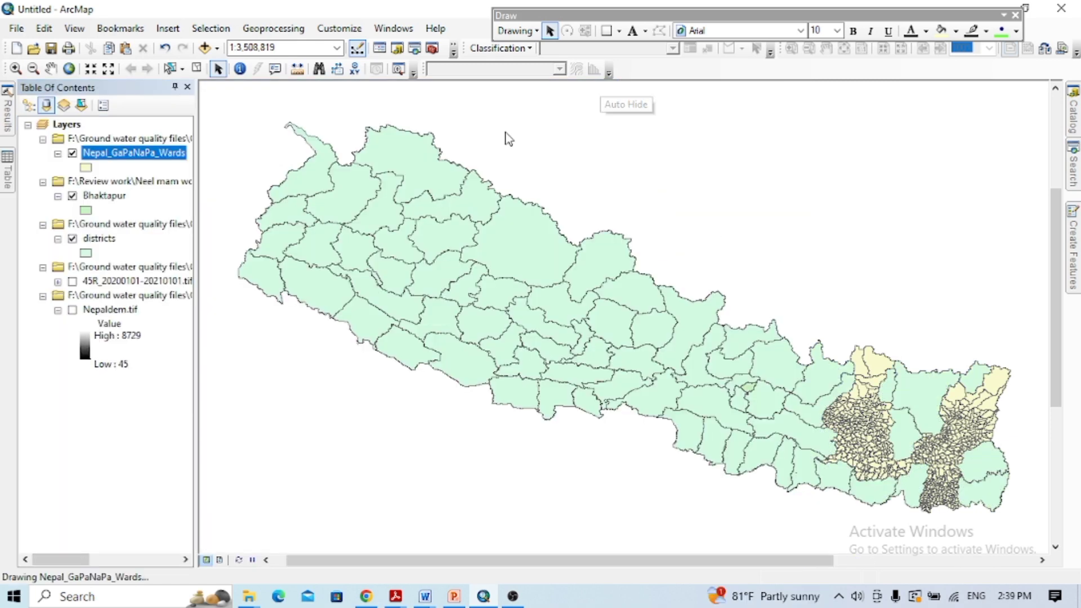
Export the selected ward features as Bhaktapur1.shp in the work file folder and add the exported data to the map as a layer
right_click(108, 153)
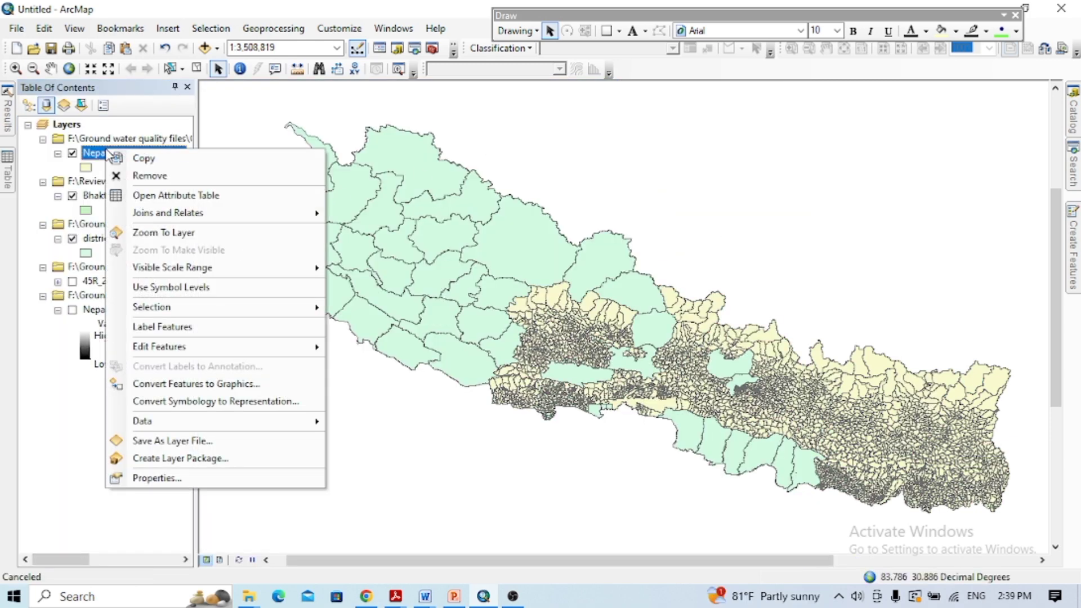
mouse_move(195, 422)
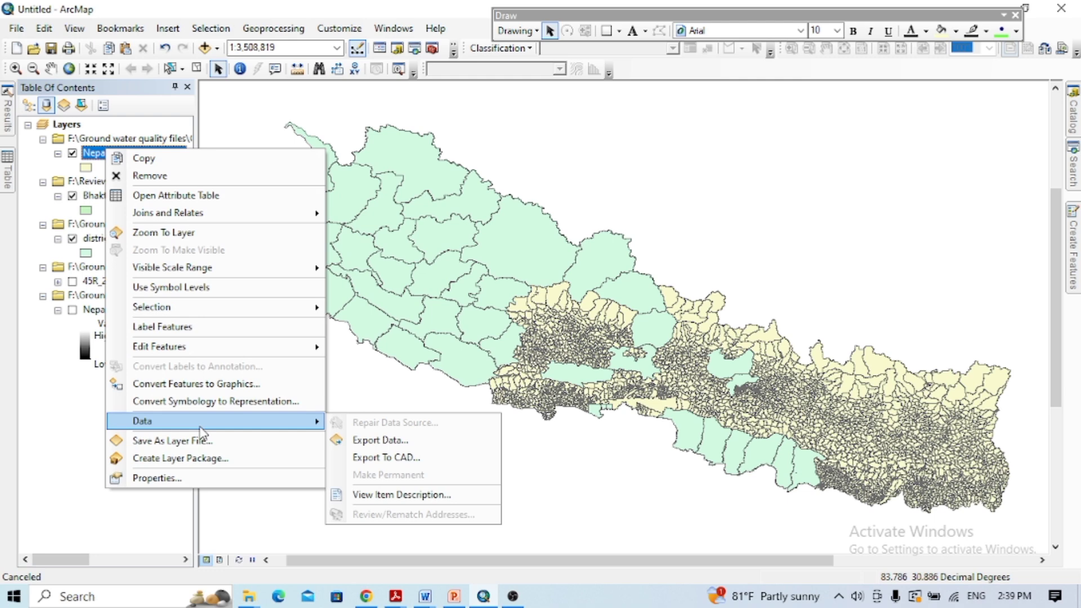
left_click(359, 444)
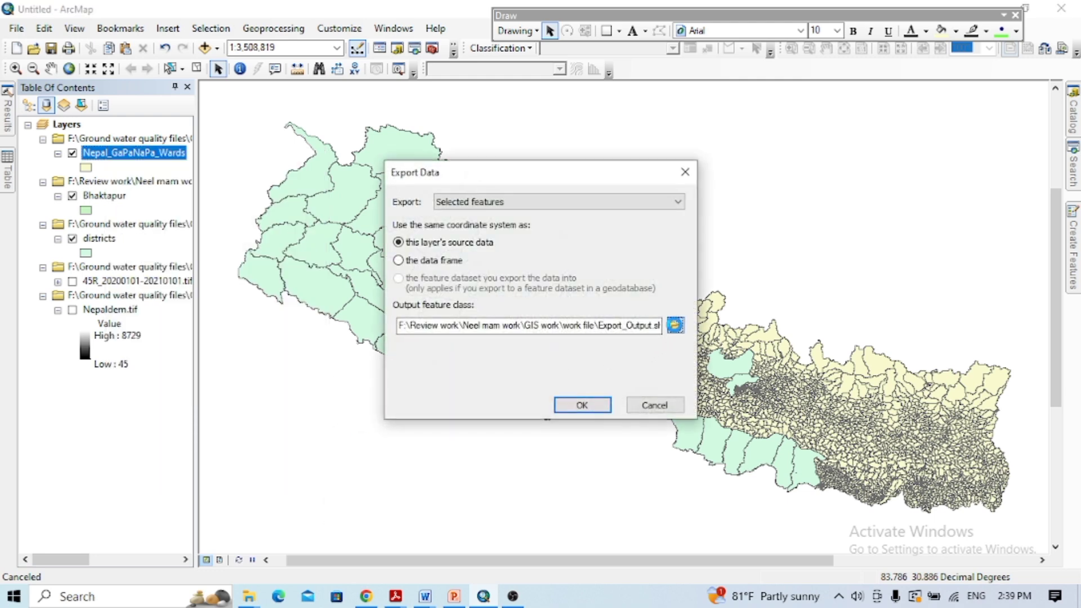
left_click(675, 325)
left_click(389, 219)
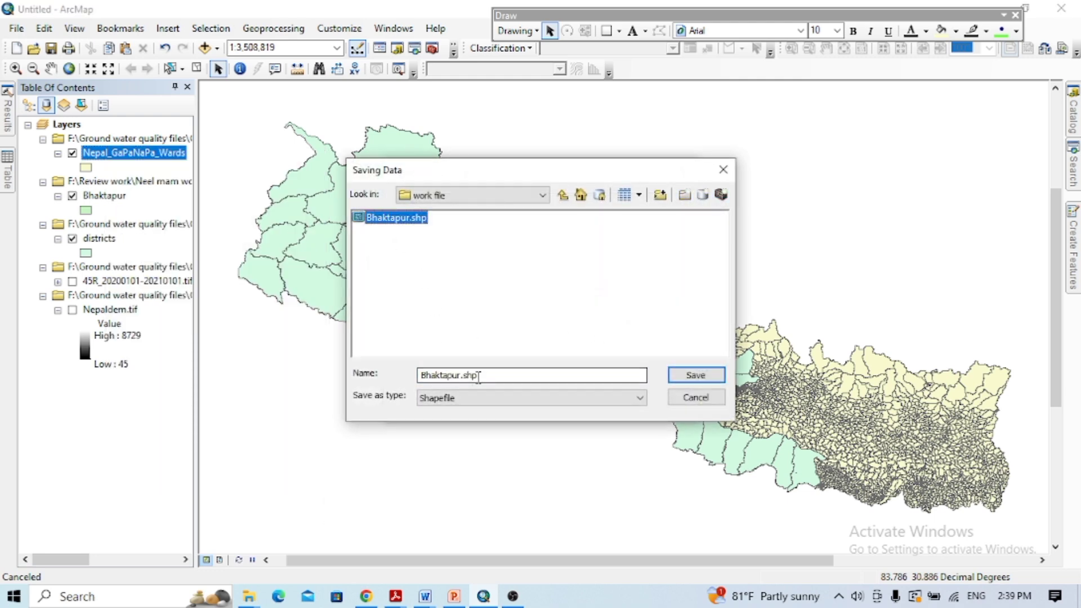
left_click(461, 376)
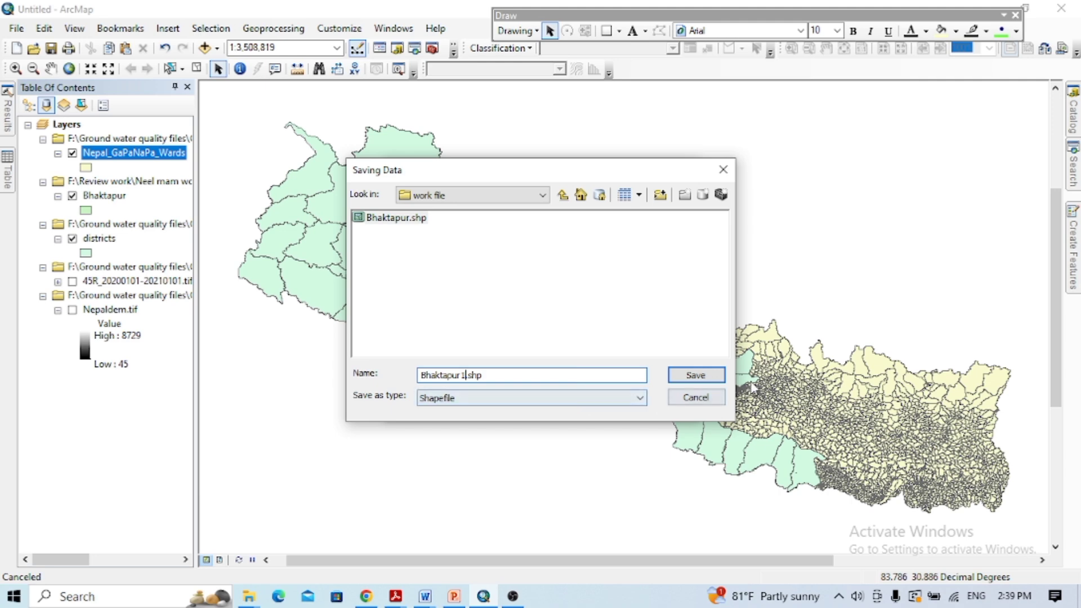
left_click(712, 376)
left_click(600, 410)
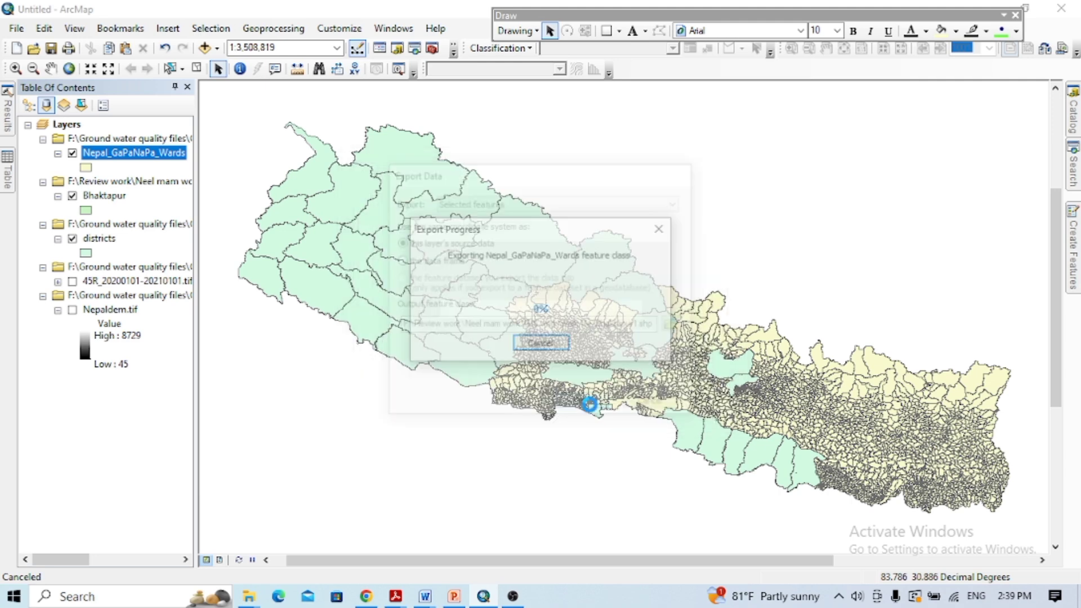
left_click(600, 357)
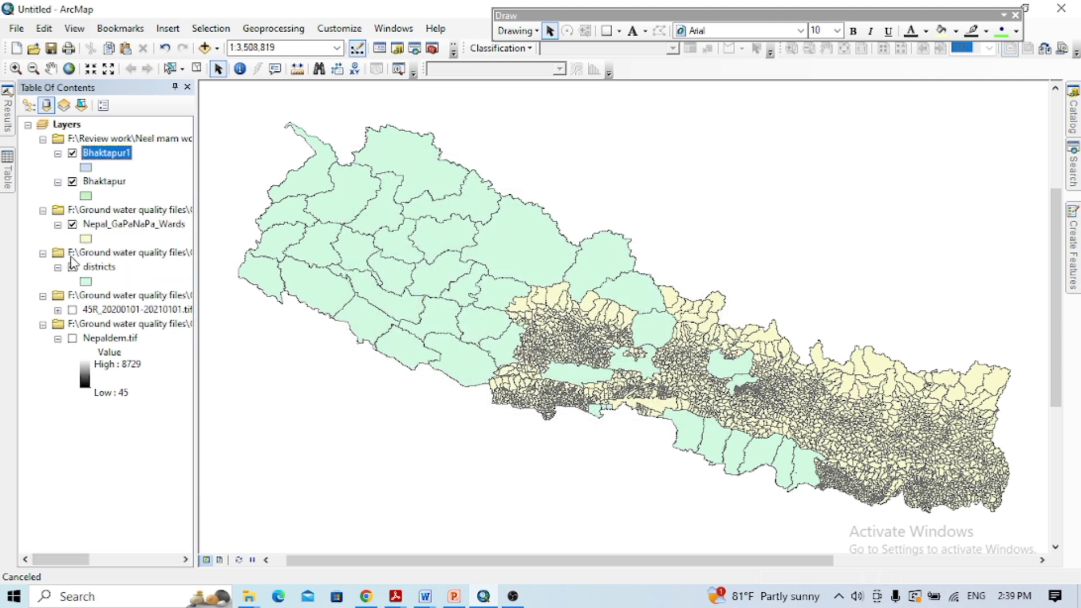
Turn off the Nepal_GaPaNaPa_Wards and districts layers and zoom to the extent of the Bhaktapur layer
left_click(72, 224)
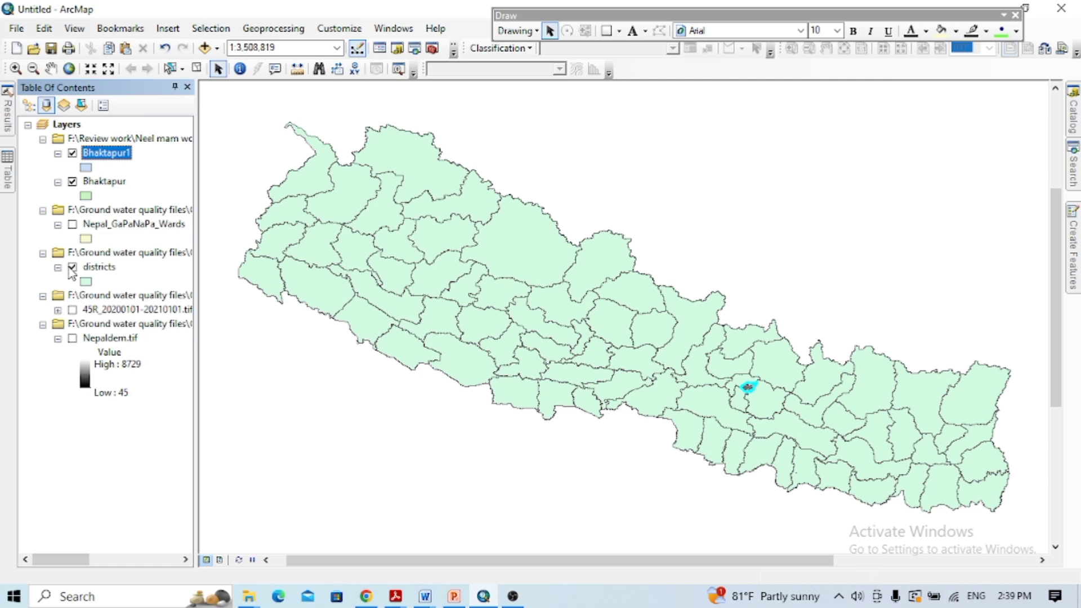
left_click(72, 267)
right_click(102, 183)
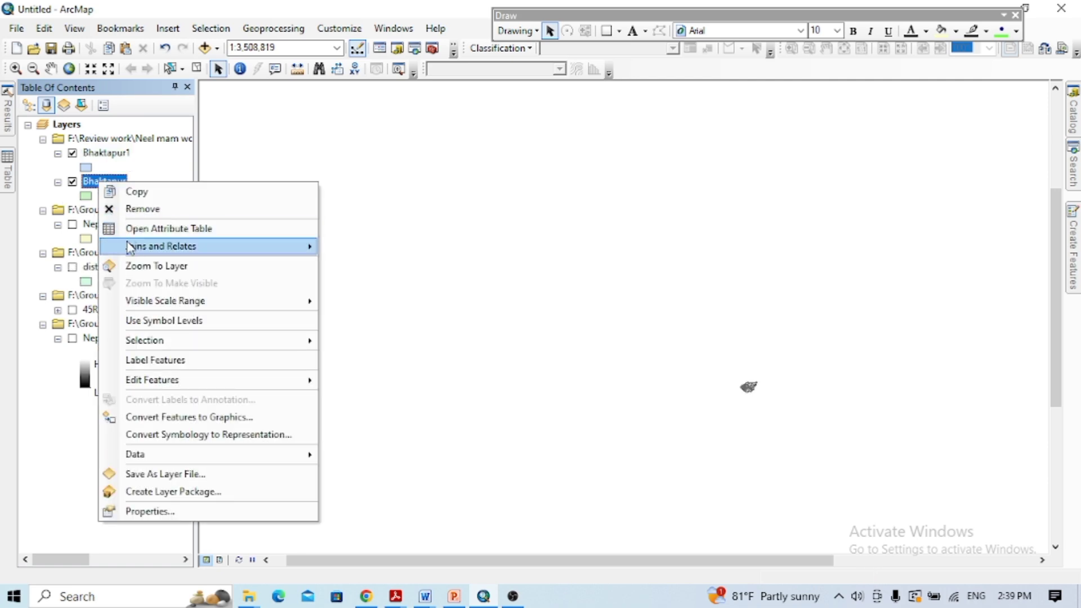
left_click(143, 265)
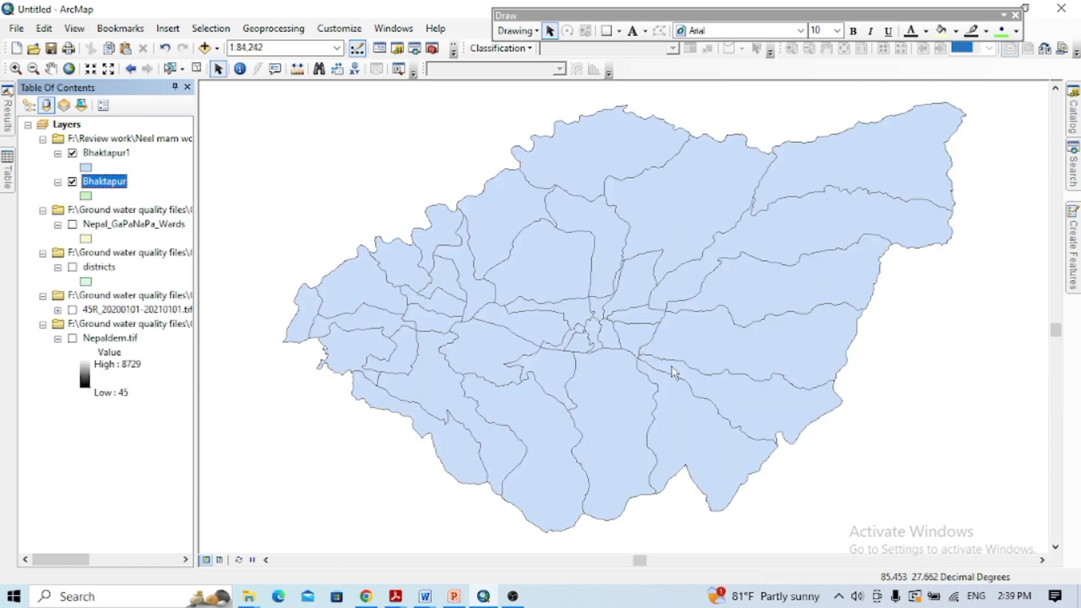
Hide the Bhaktapur1 layer so that only the Bhaktapur district layer is displayed on the map
left_click(98, 156)
right_click(99, 161)
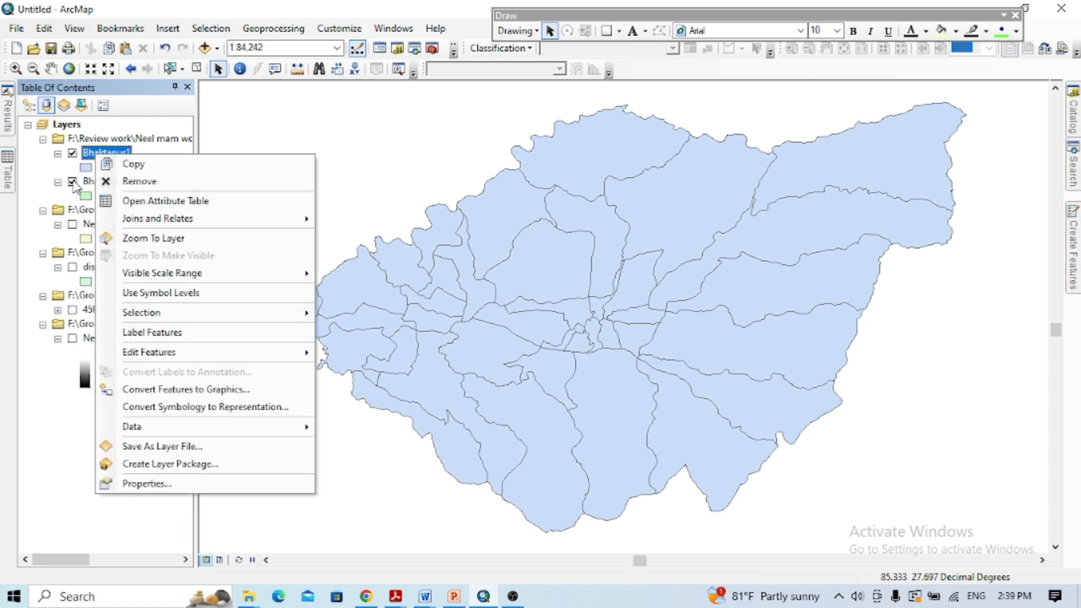
left_click(74, 183)
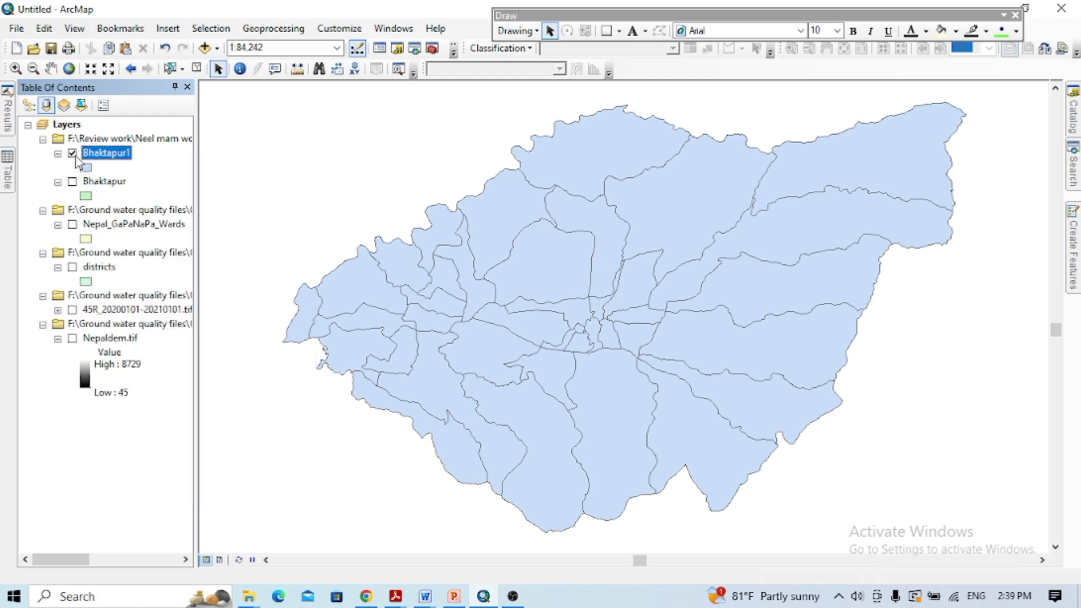
left_click(73, 154)
left_click(73, 182)
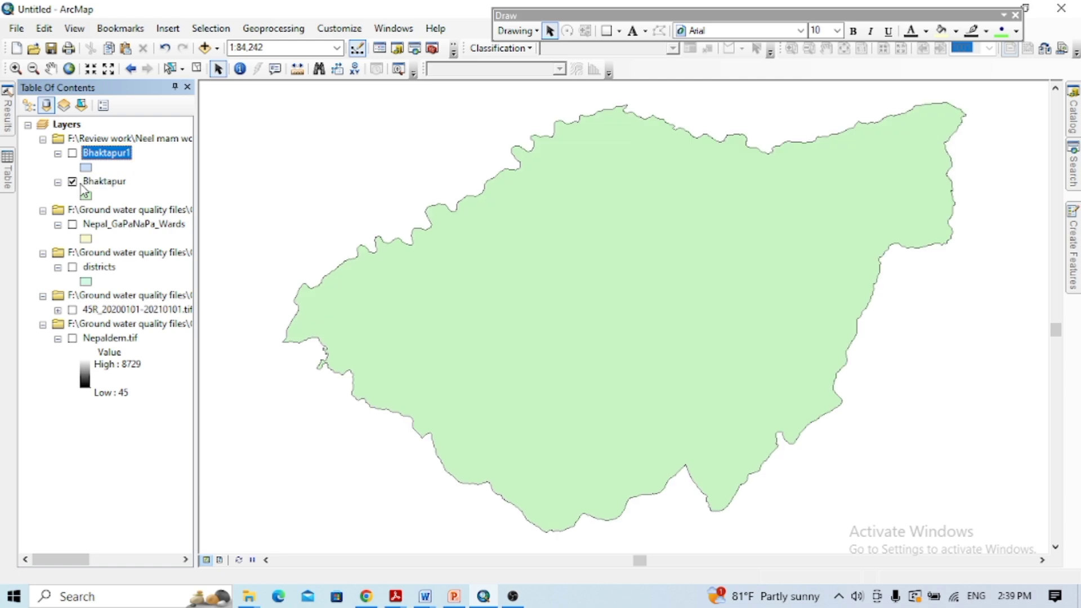
Add Nepal_GaPaNaPa.shp from the Nepal_admi folder and dismiss the coordinate system warning
left_click(217, 48)
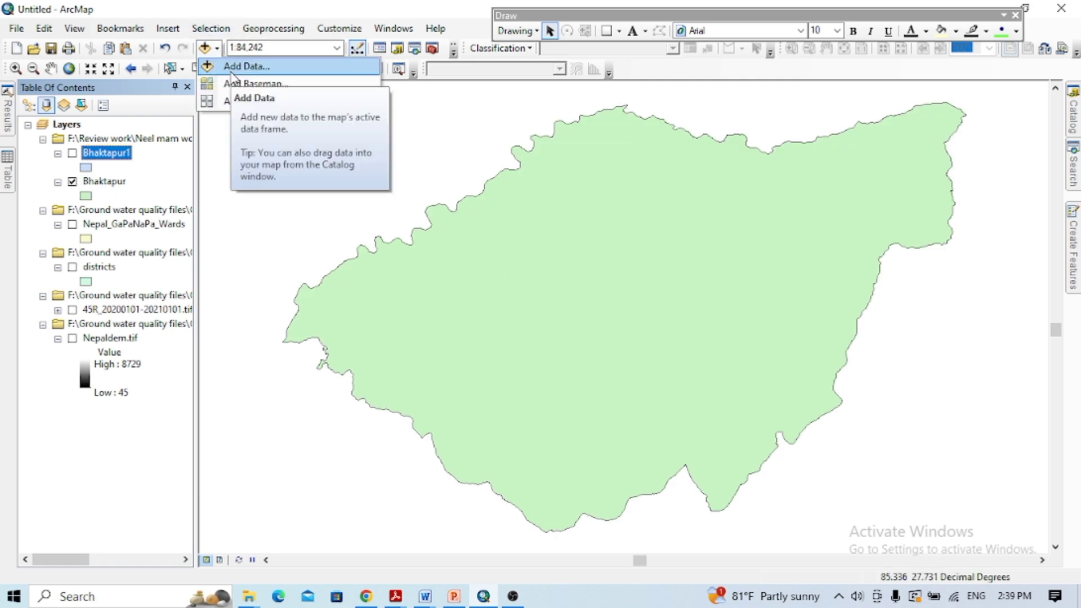
left_click(233, 68)
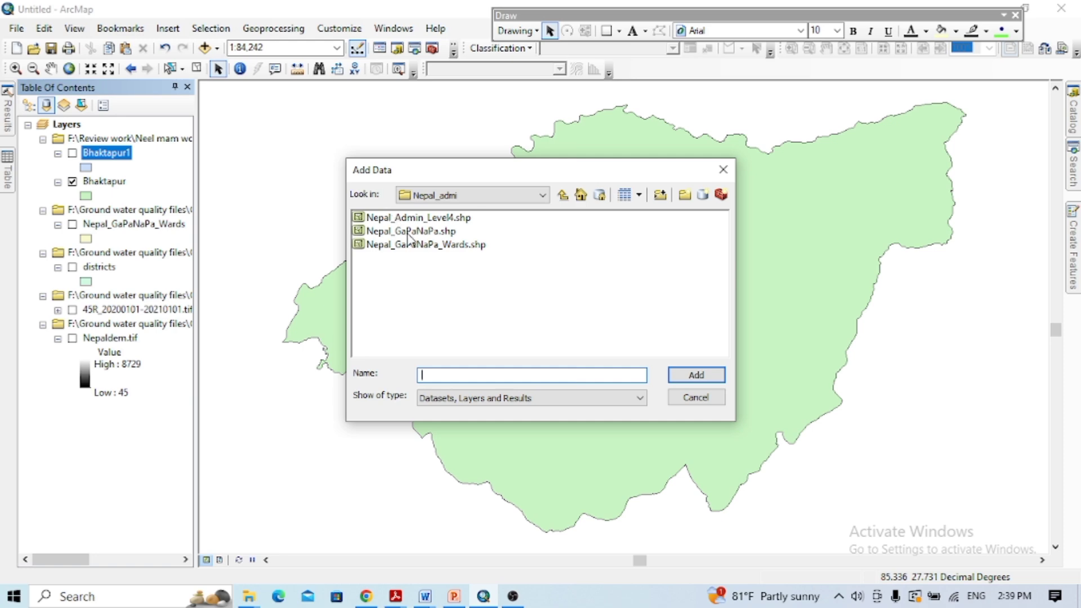
left_click(409, 233)
left_click(697, 375)
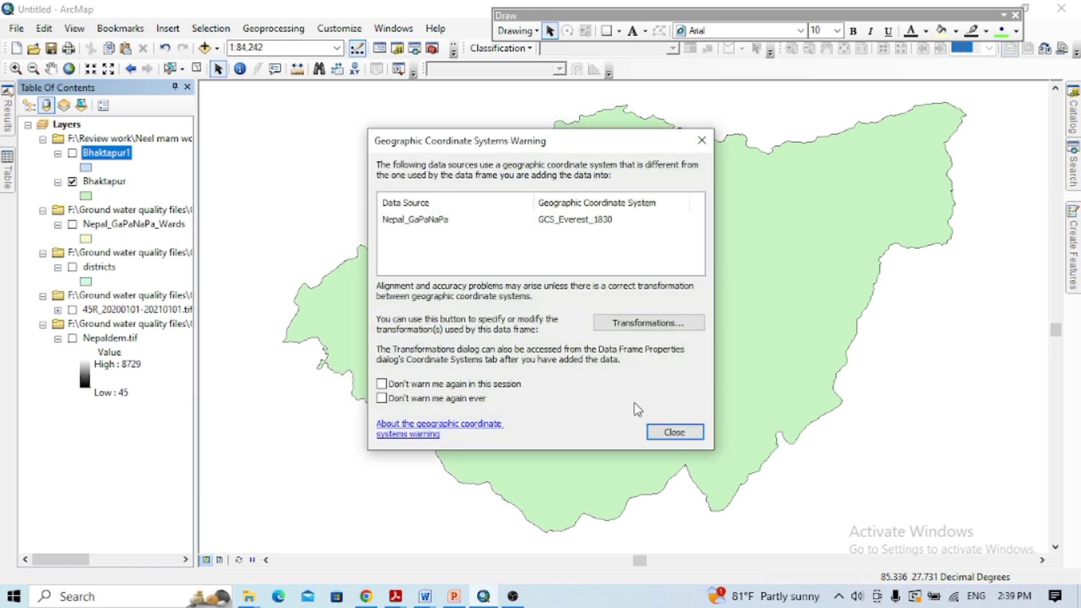
left_click(678, 432)
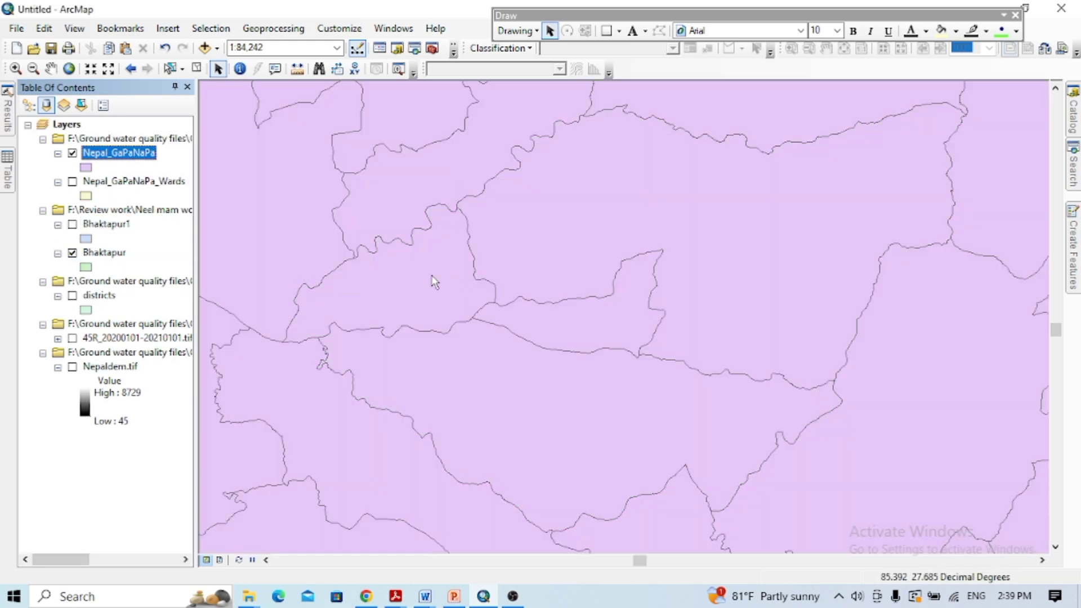
Select the records where "DISTRICT" = 'BHAKTAPUR' in the Nepal_GaPaNaPa attribute table using Select by Attributes, and put the table away
right_click(111, 157)
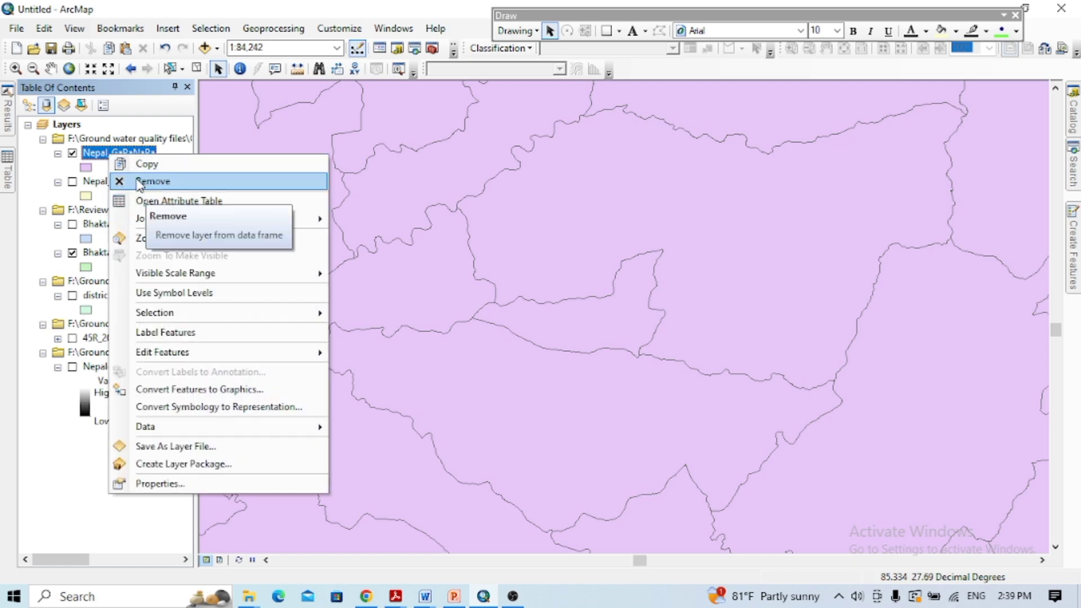
left_click(163, 201)
left_click(42, 107)
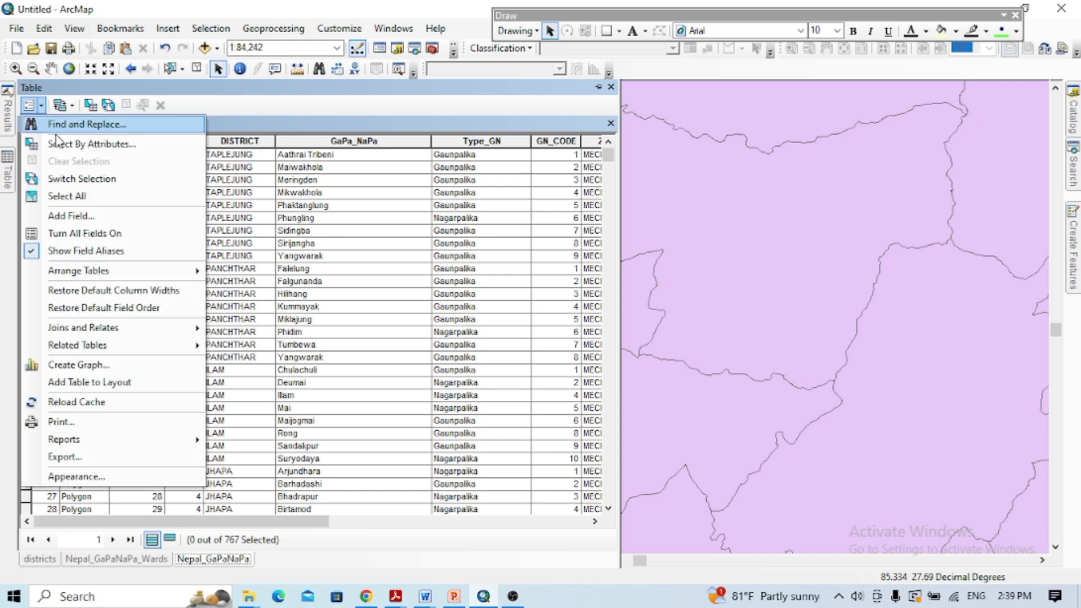
left_click(66, 144)
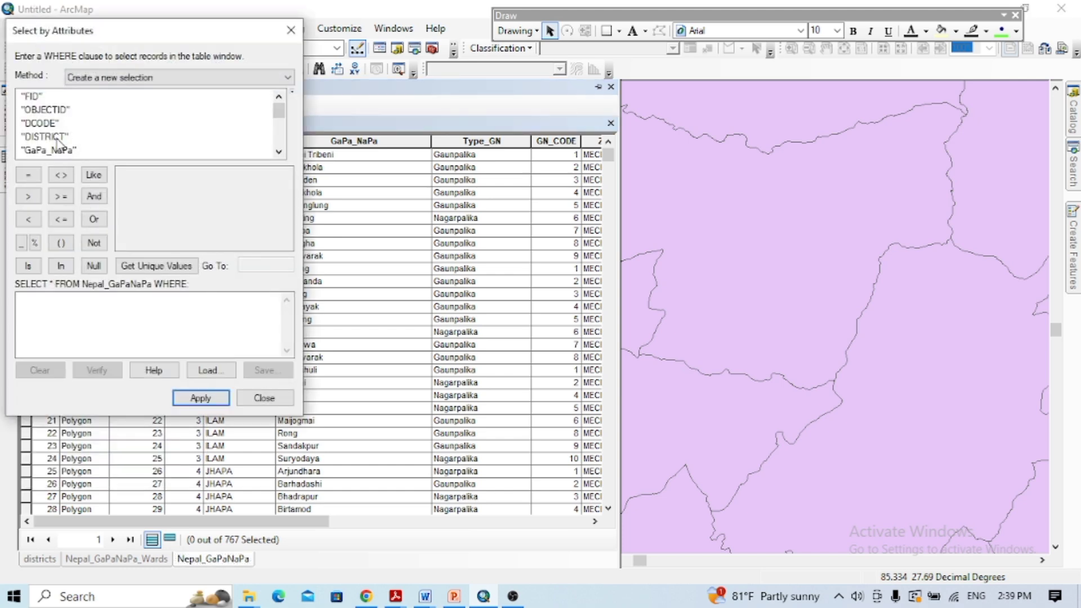
double_click(45, 136)
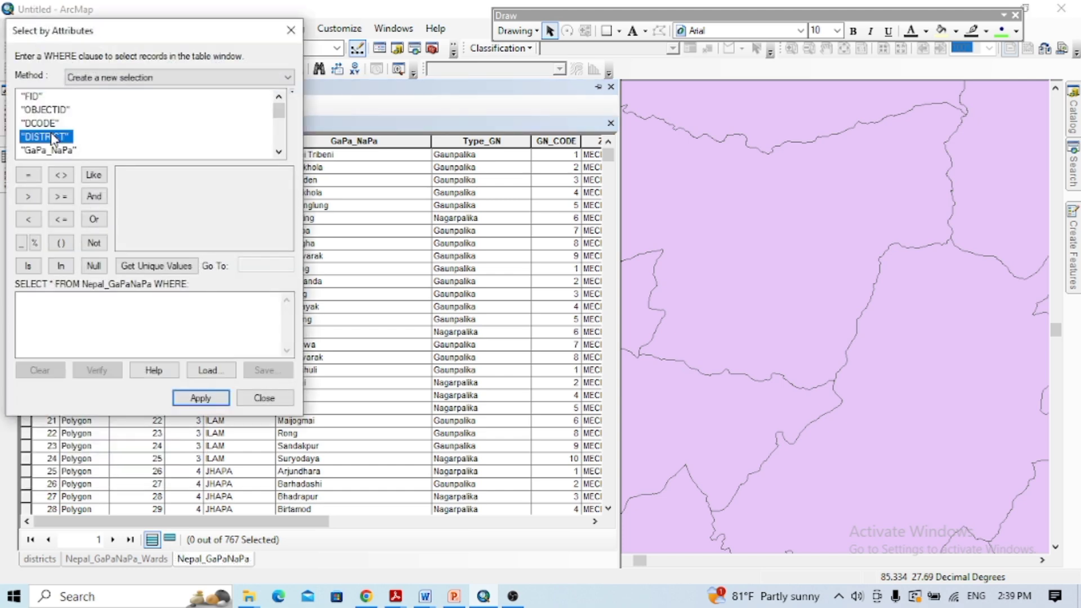
left_click(28, 175)
left_click(161, 265)
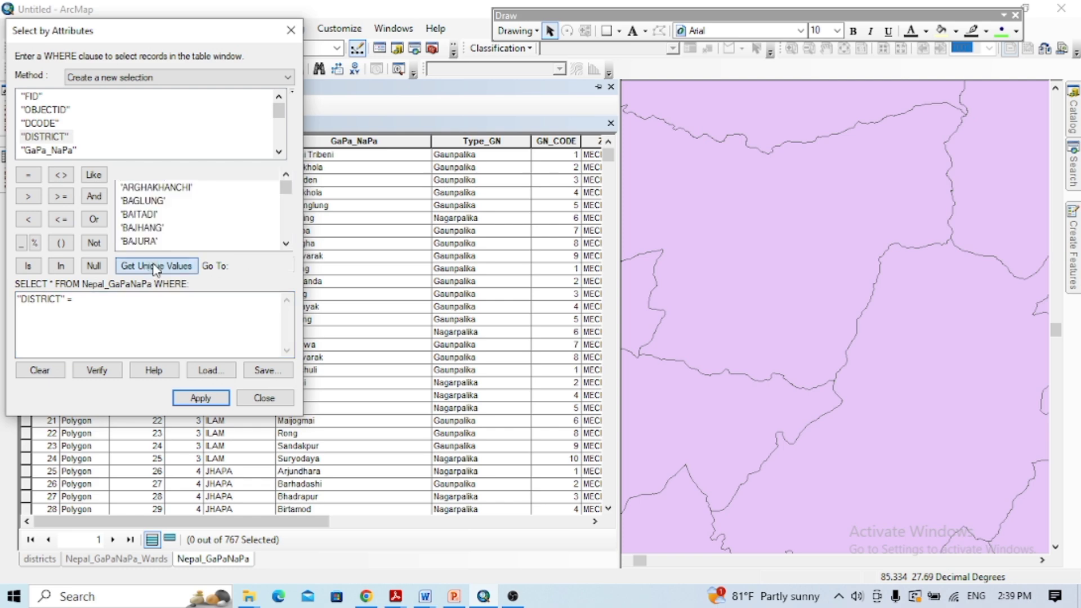
left_click(251, 264)
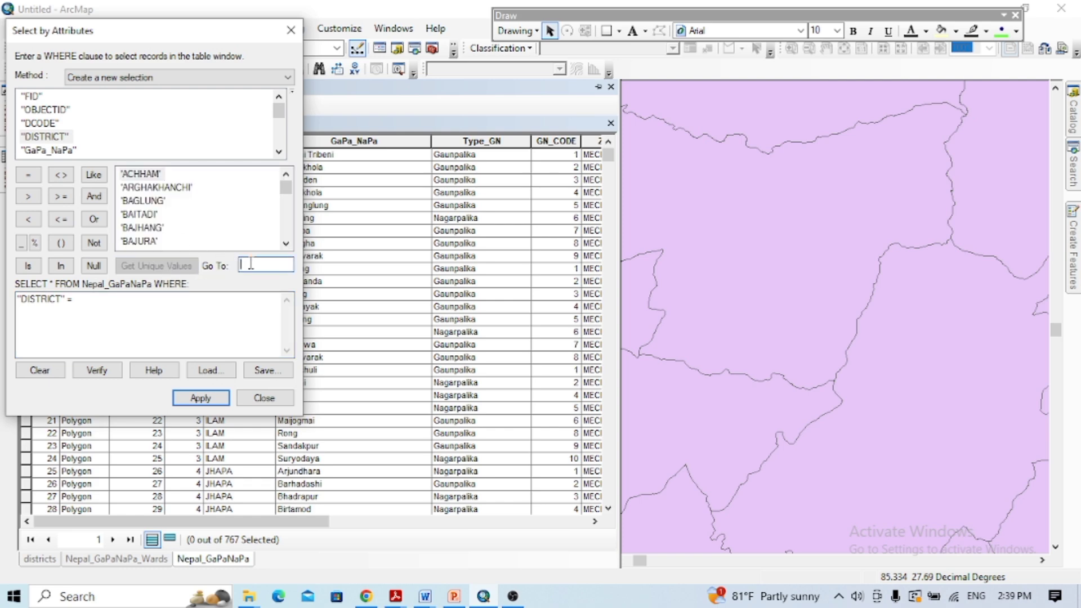
type("bh")
double_click(163, 242)
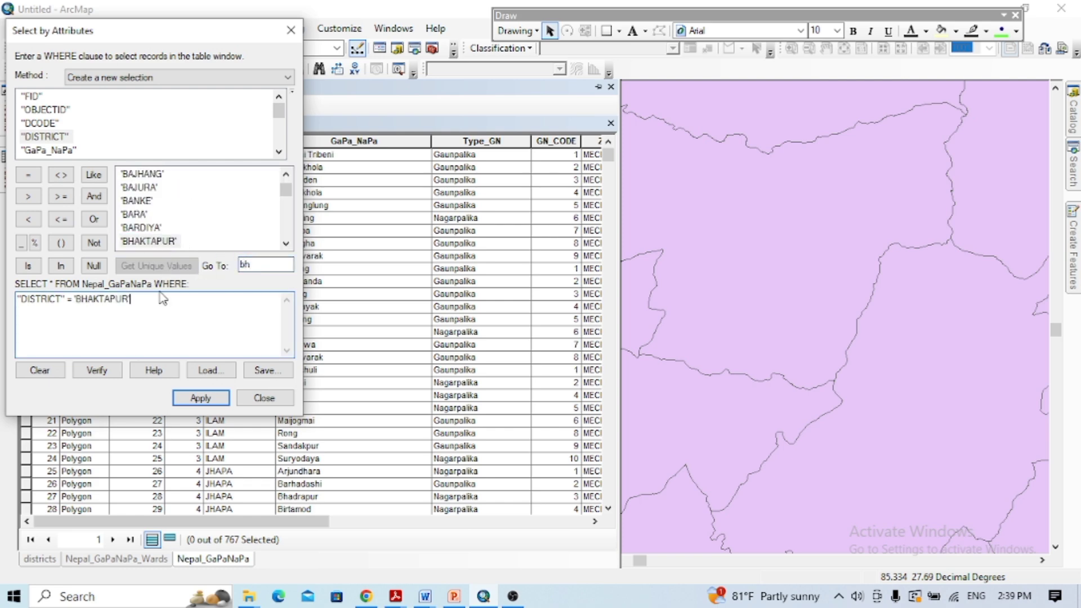
left_click(200, 398)
left_click(285, 401)
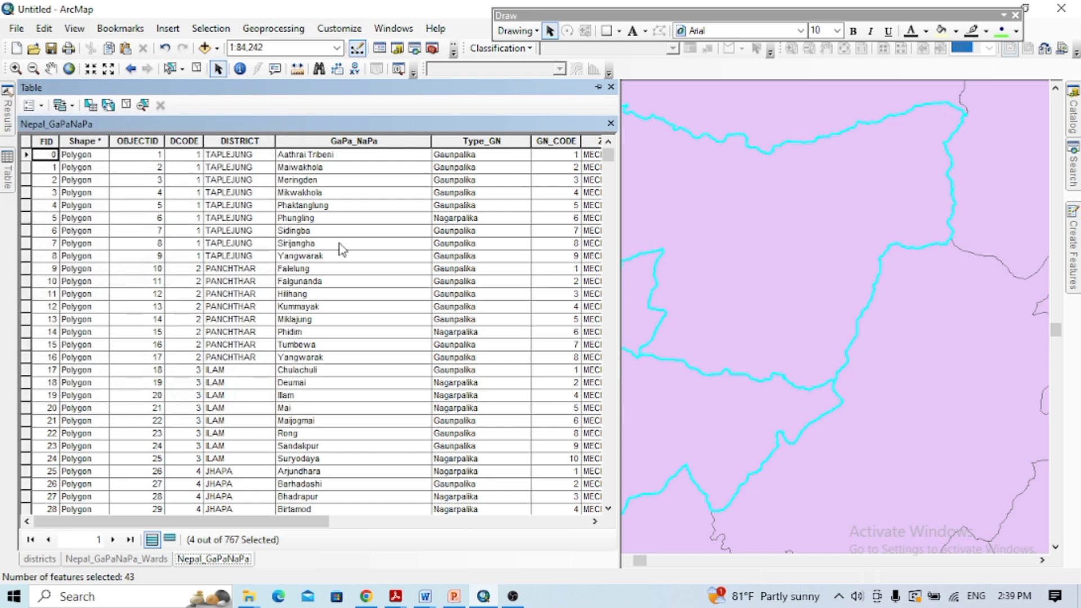
left_click(599, 87)
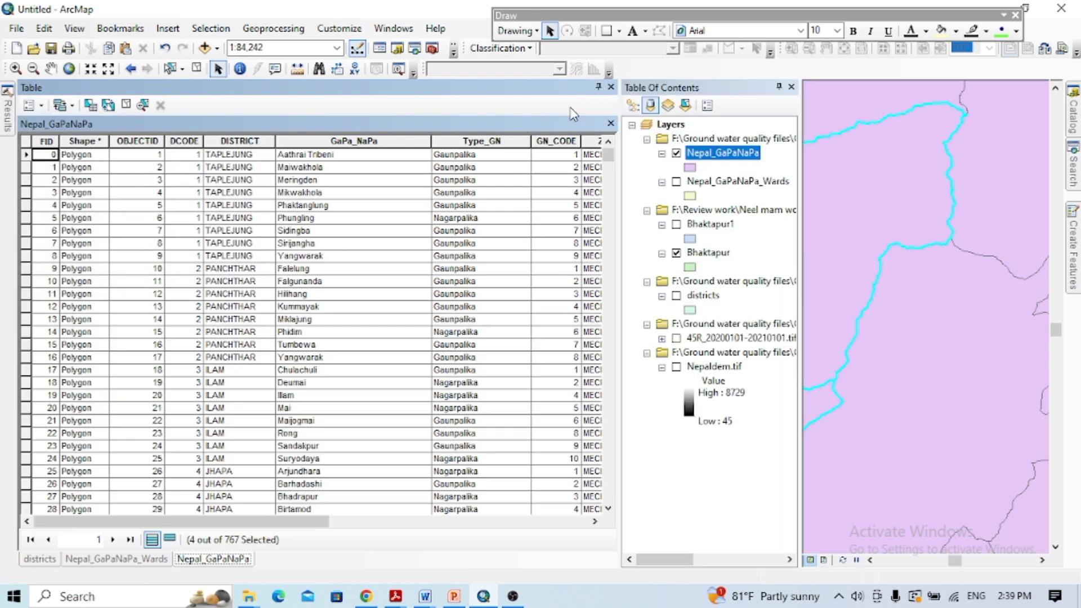
left_click(599, 88)
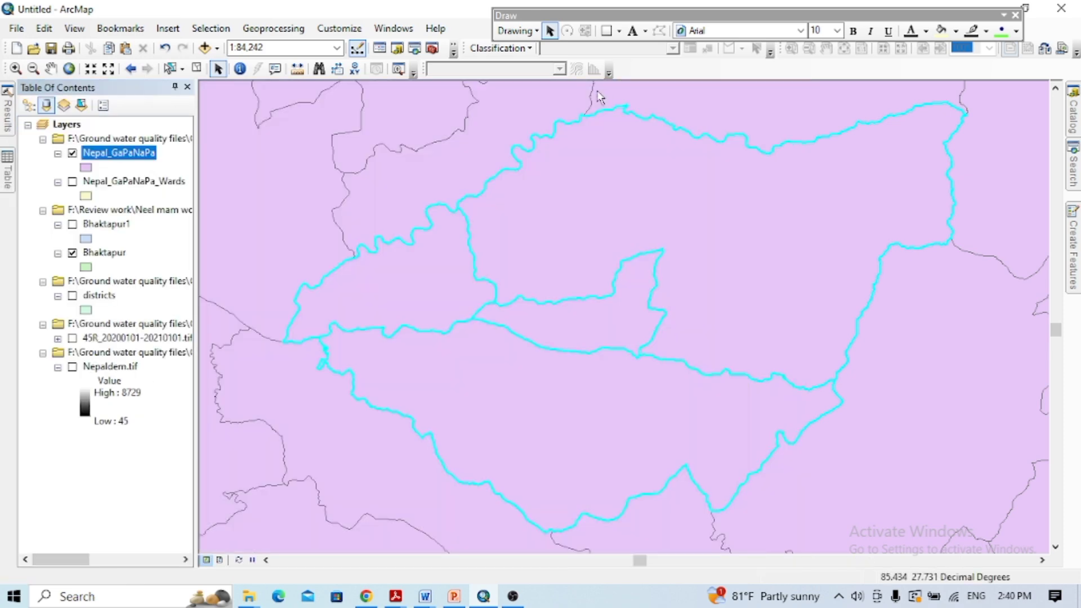
Export the selected Nepal_GaPaNaPa features as Bhaktapur2.shp in the work file folder and add the exported data to the map as a layer
right_click(98, 157)
mouse_move(174, 423)
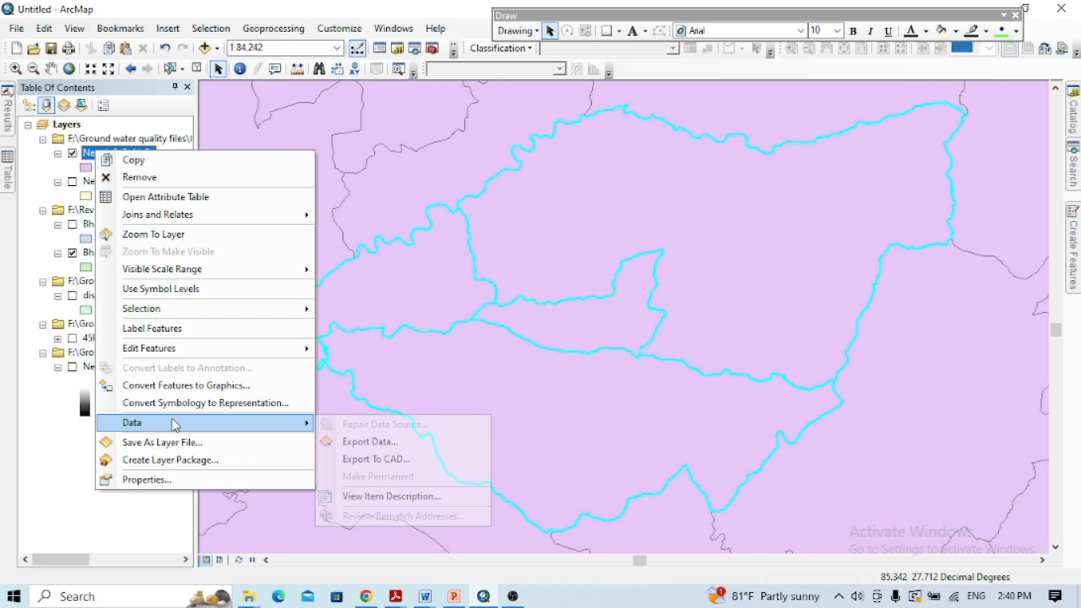
left_click(364, 441)
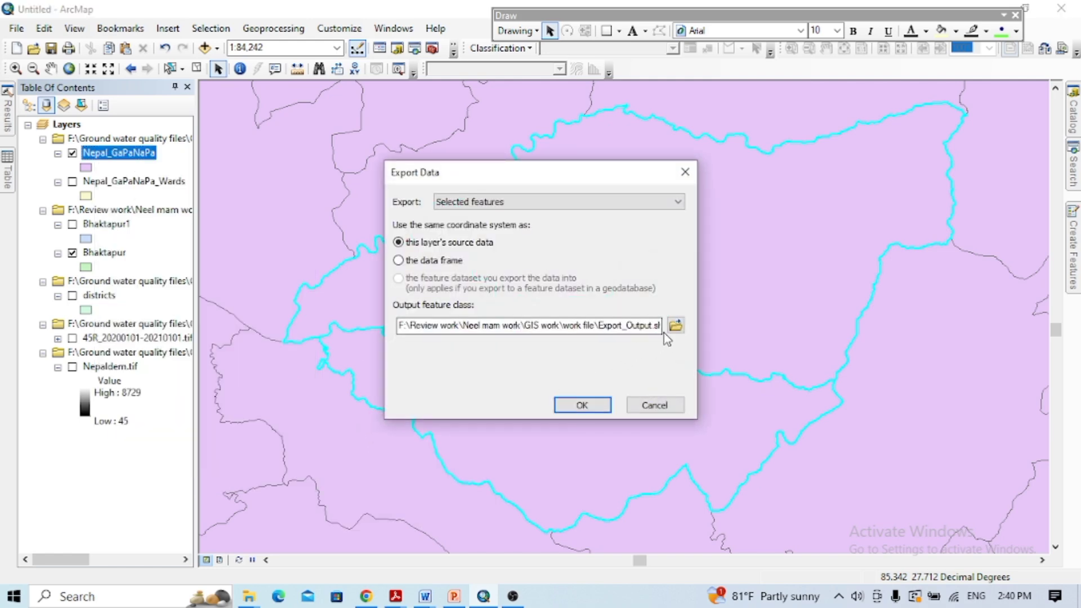
left_click(675, 326)
left_click(397, 231)
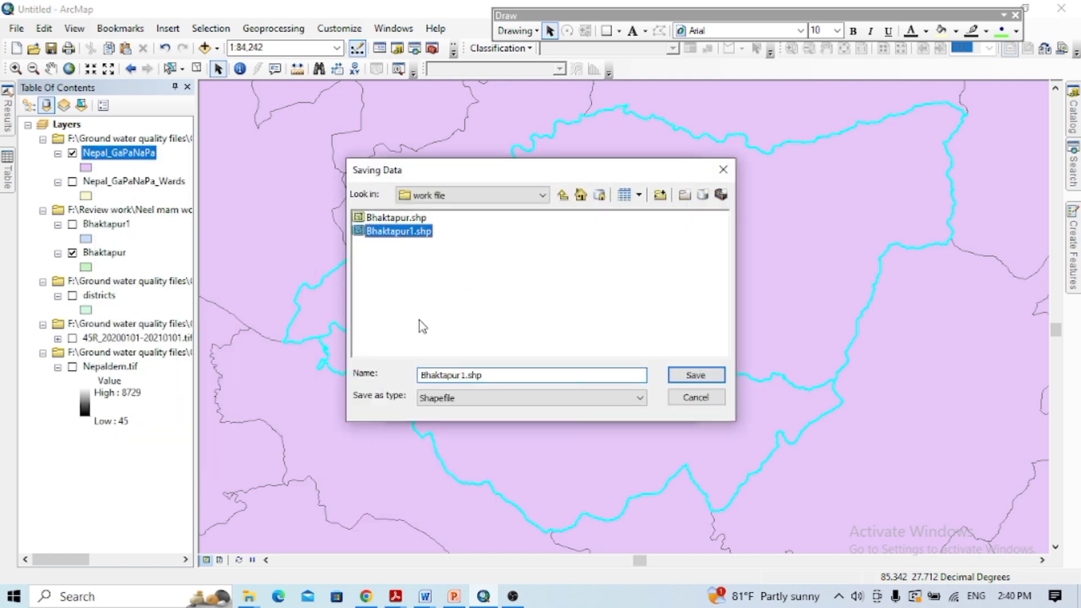
left_click(464, 376)
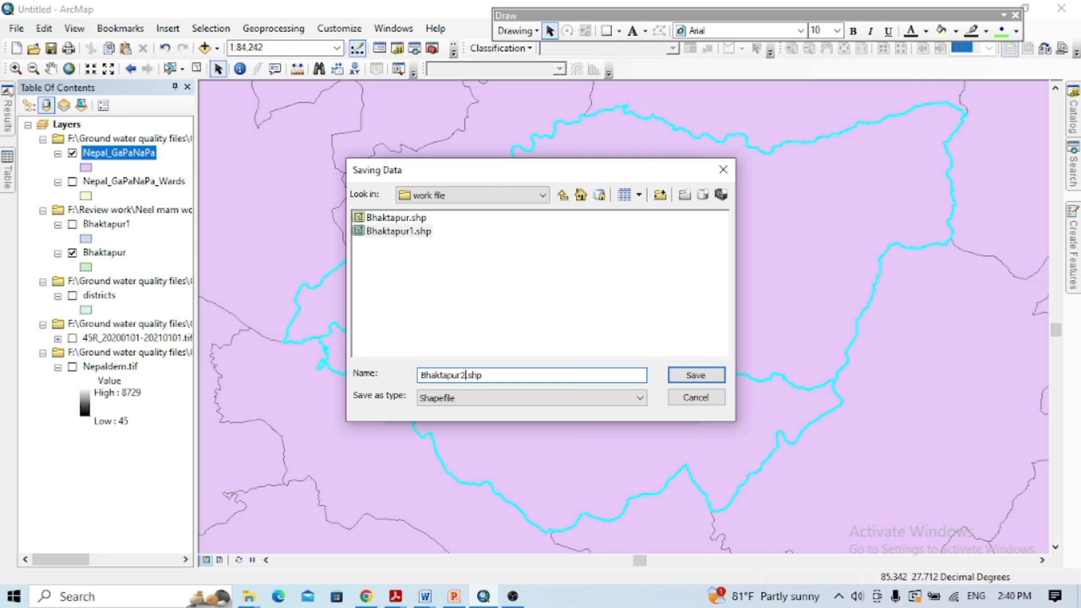
type("2")
left_click(683, 375)
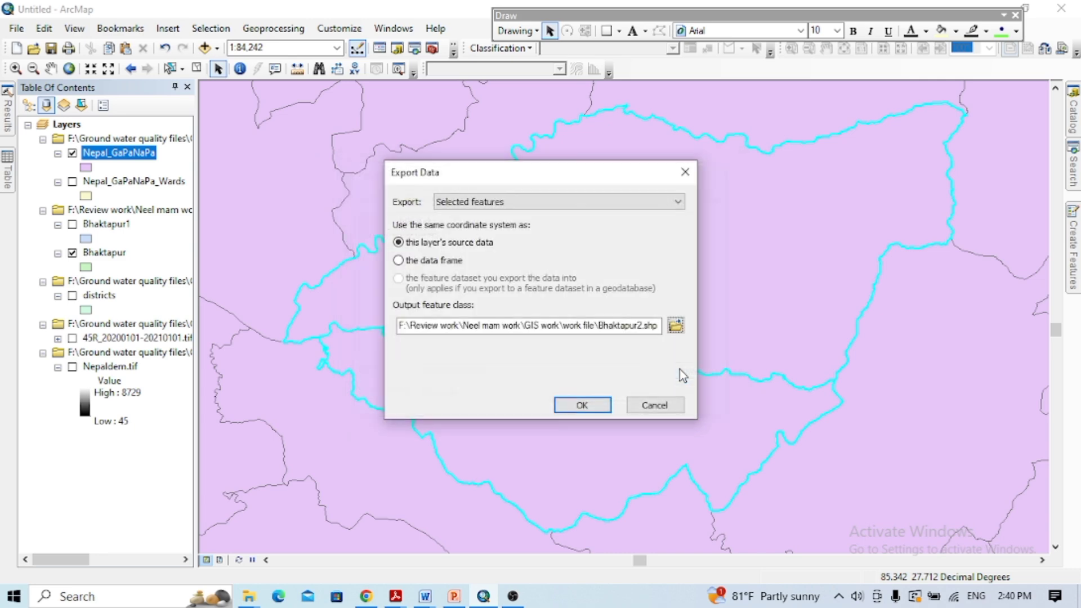
left_click(602, 411)
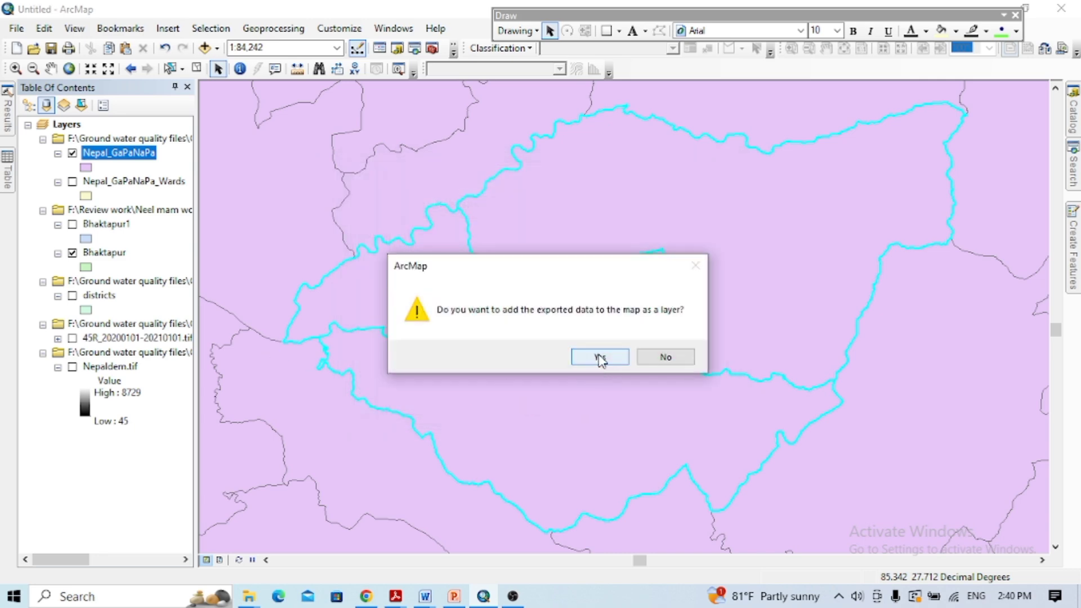
left_click(600, 358)
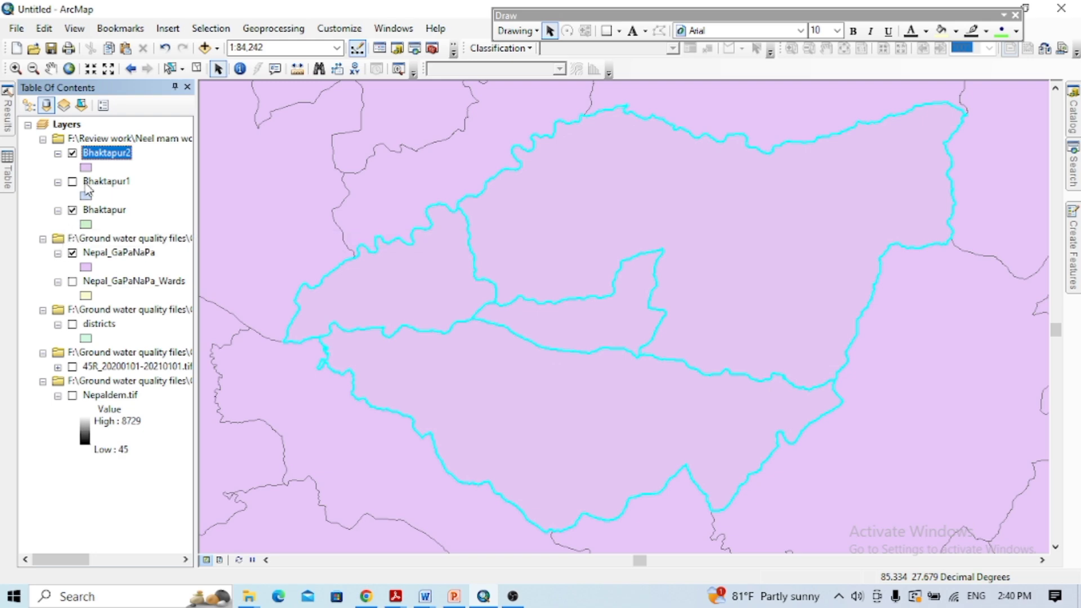
Turn off the Nepal_GaPaNaPa, Bhaktapur2 and Bhaktapur layers, leaving Nepaldem.tif displayed, and zoom to the extent of Nepaldem.tif
left_click(73, 253)
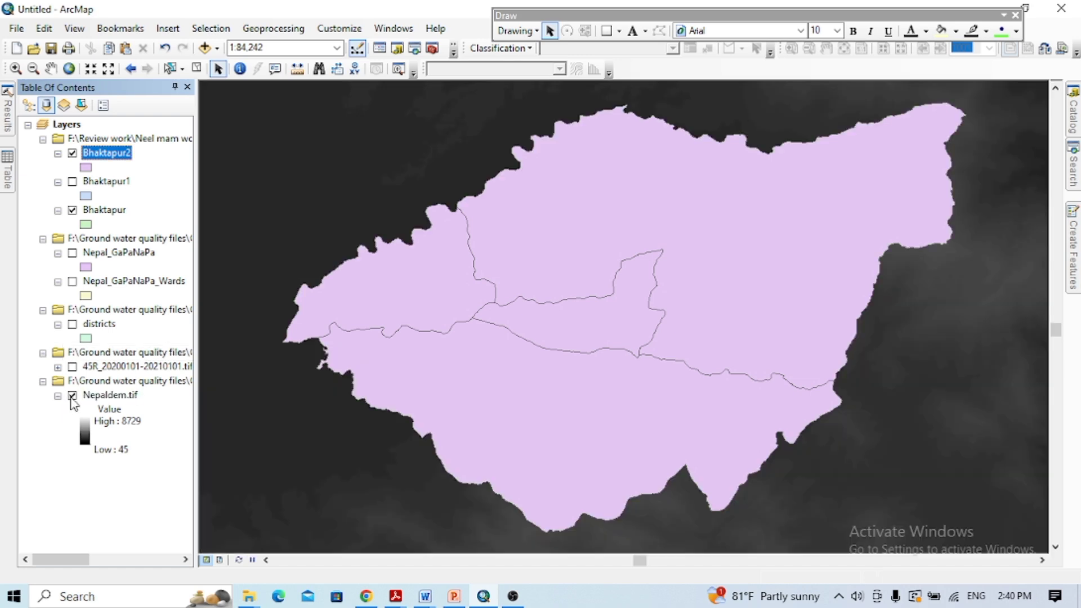
left_click(72, 153)
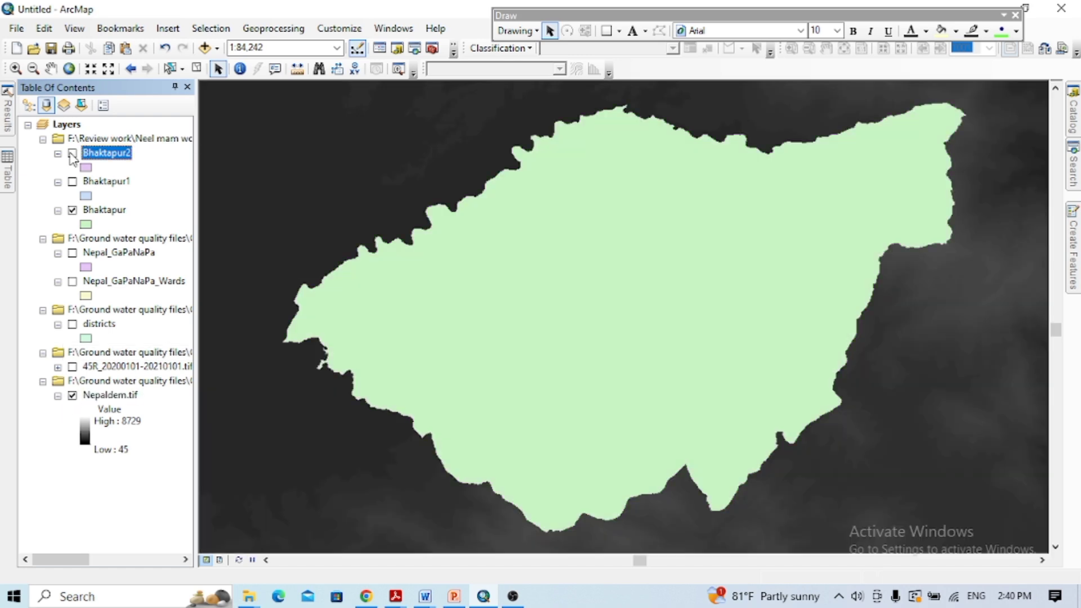
left_click(72, 210)
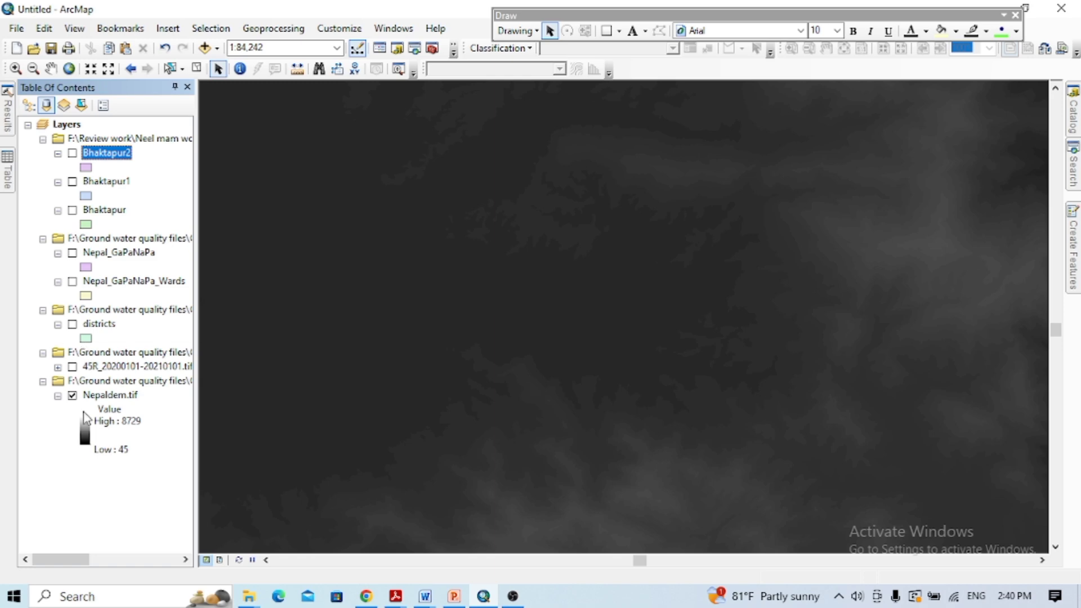
right_click(104, 397)
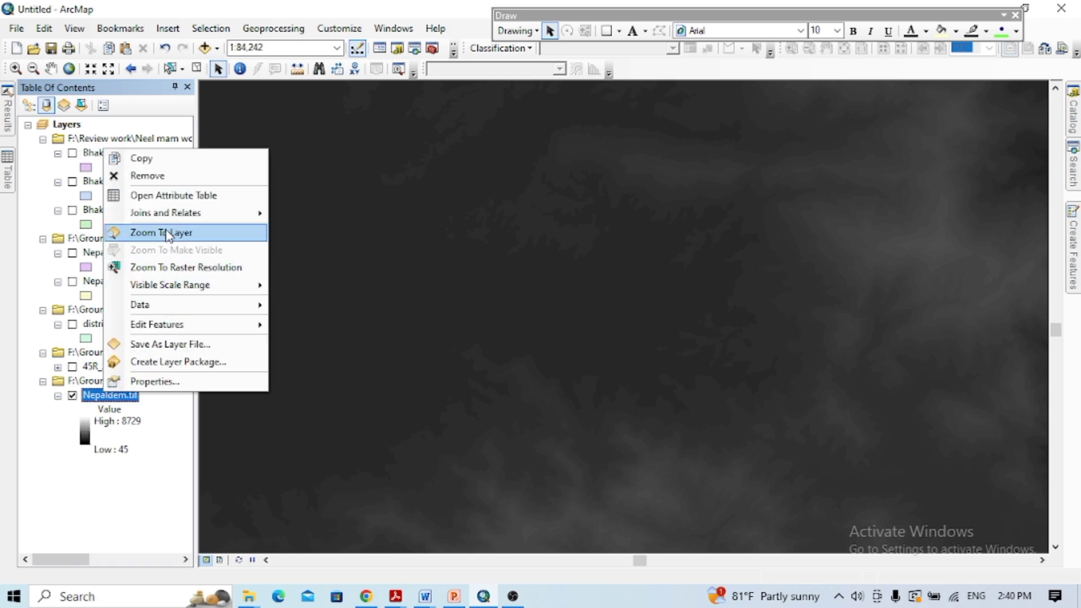
left_click(167, 234)
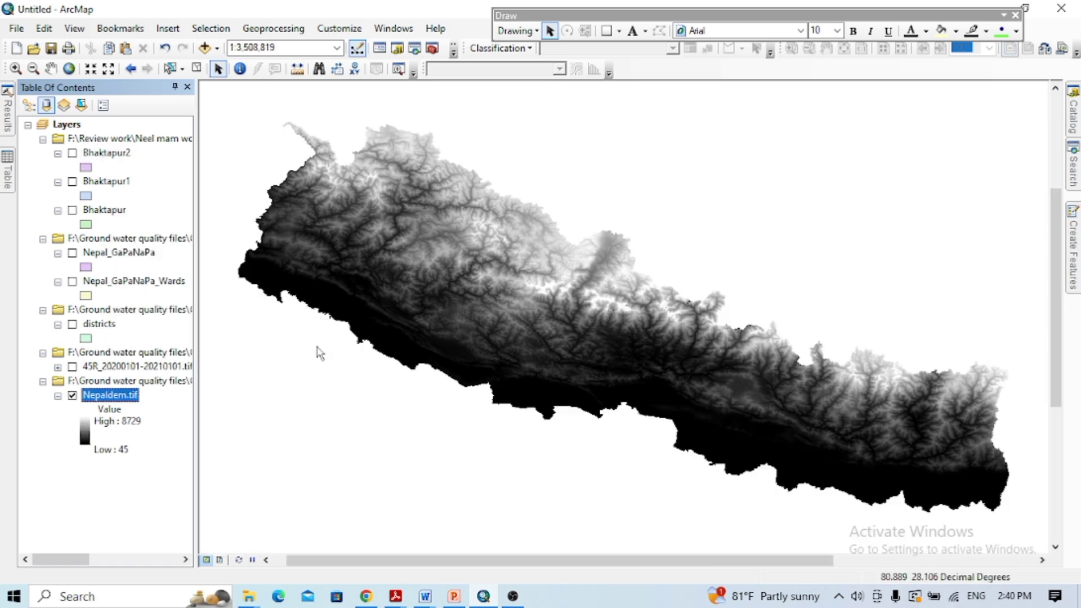
Examine the coverage of the 45R_20200101-20210101.tif raster over Nepaldem.tif by toggling the visibility of both rasters
left_click(72, 366)
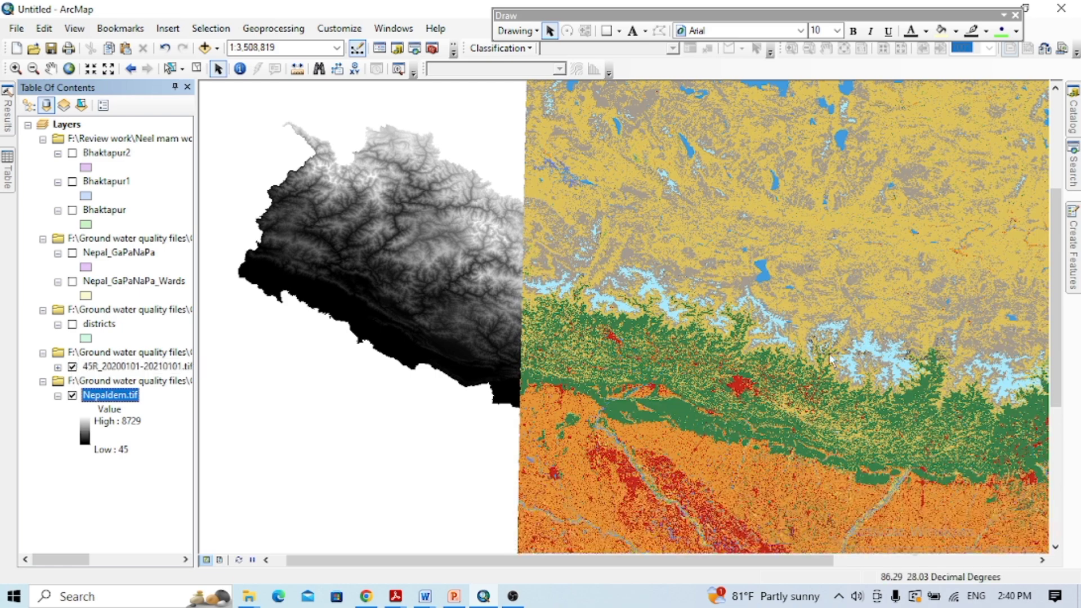
left_click(72, 366)
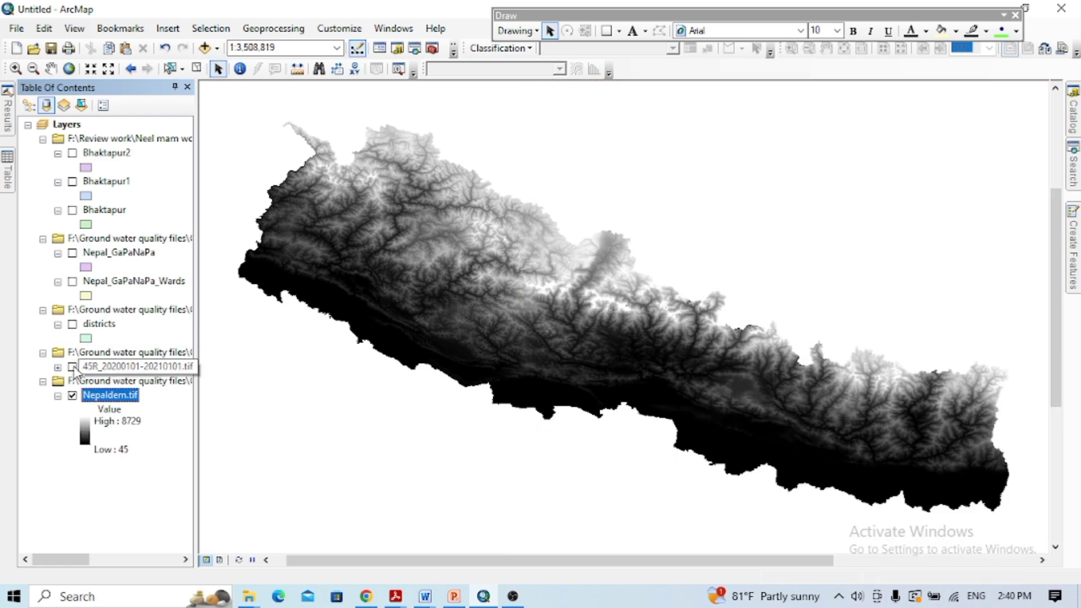
left_click(73, 396)
left_click(72, 397)
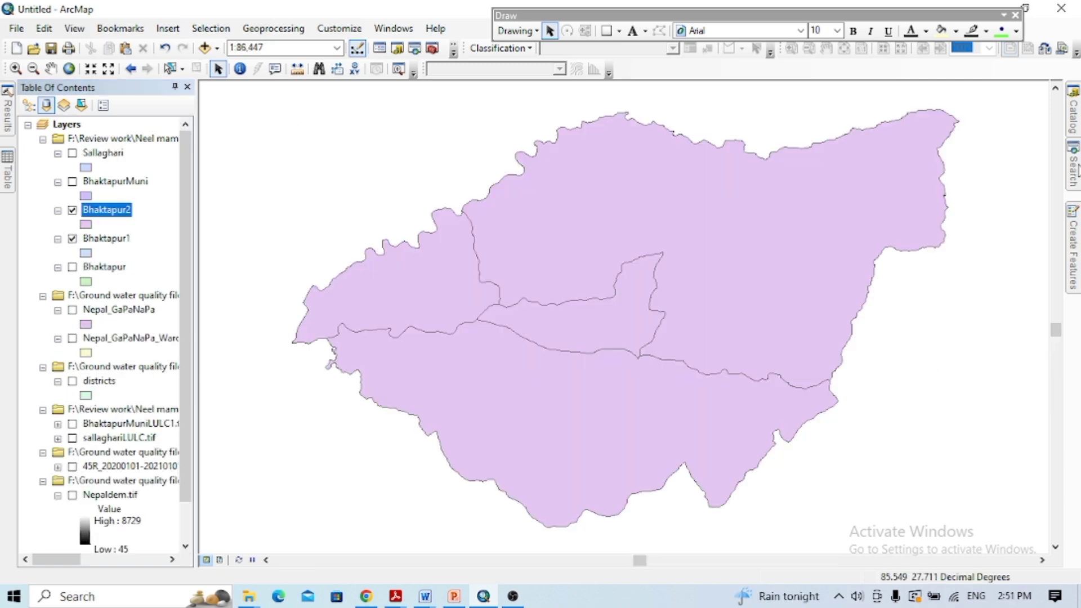
Start Extract by Mask with 45R_20200101-20210101.tif as the input raster and Bhaktapur2 as the feature mask data
mouse_move(1076, 169)
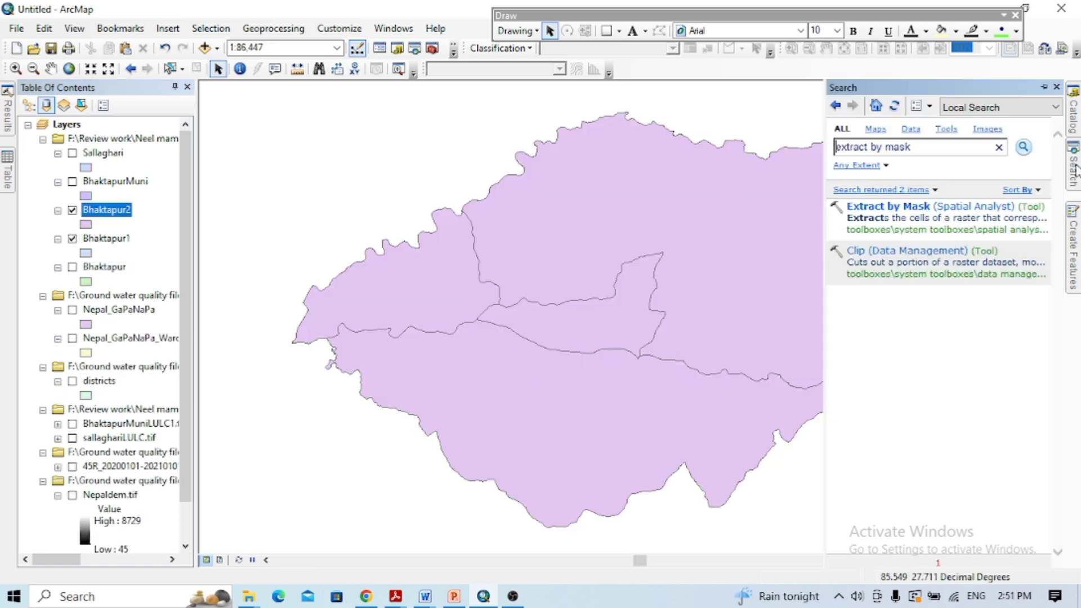
left_click(905, 206)
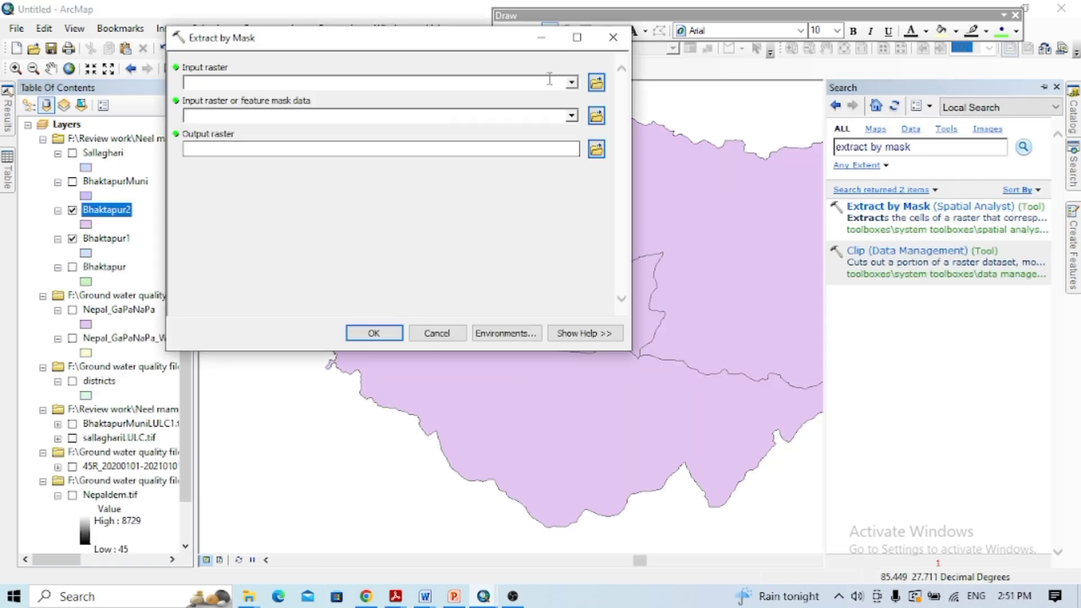
left_click(572, 83)
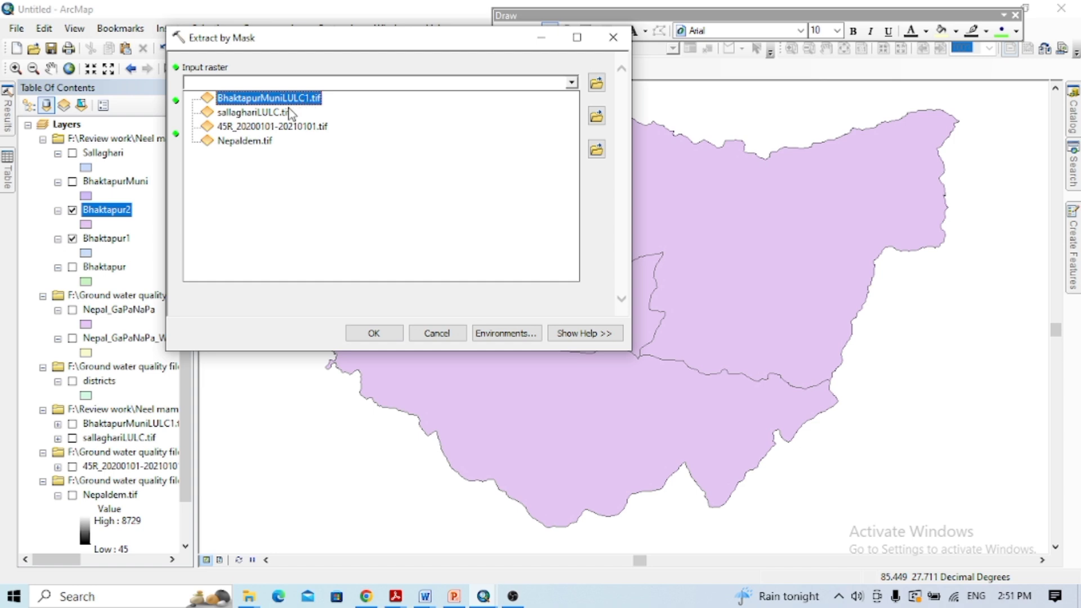
left_click(317, 127)
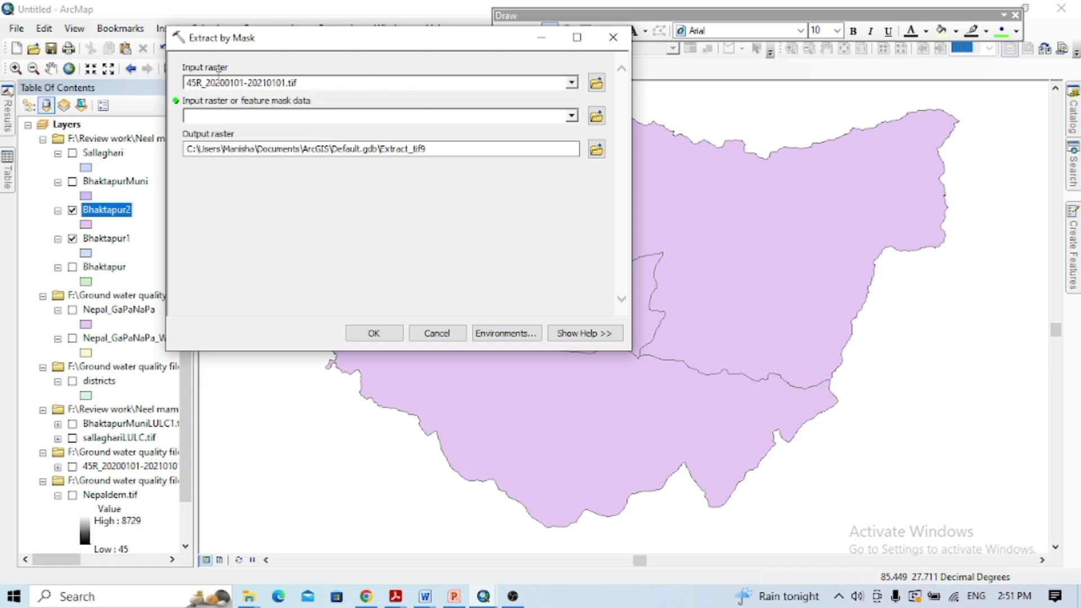
left_click(571, 116)
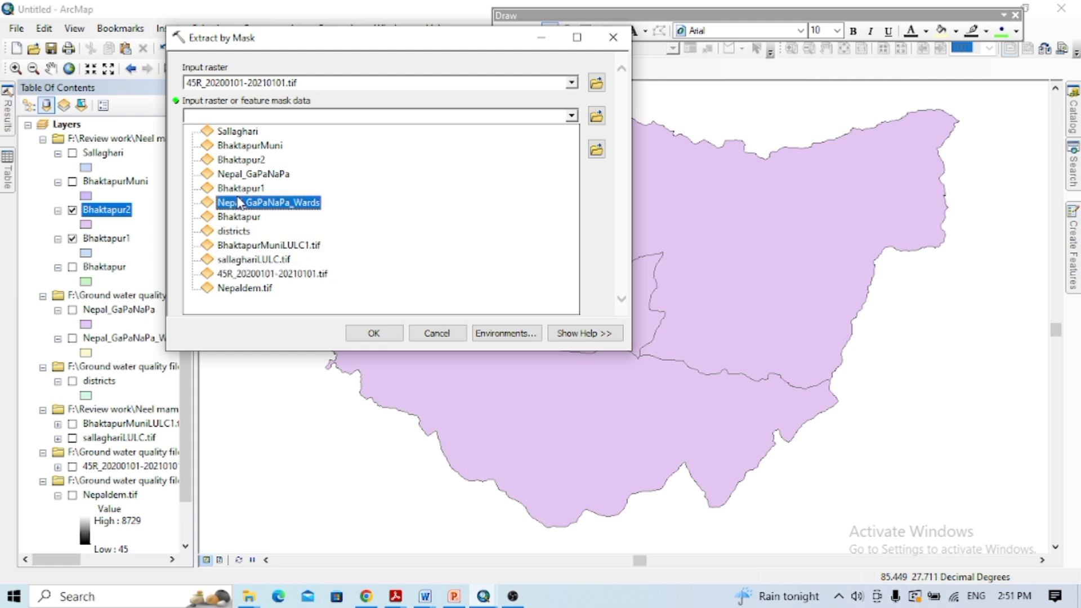
left_click(242, 146)
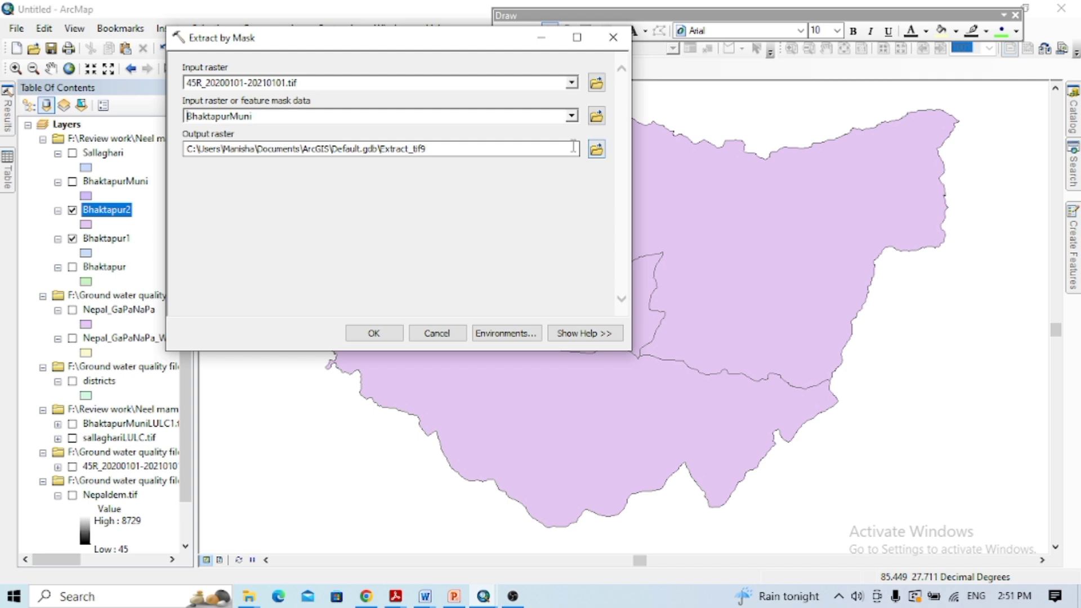
left_click(571, 115)
left_click(241, 159)
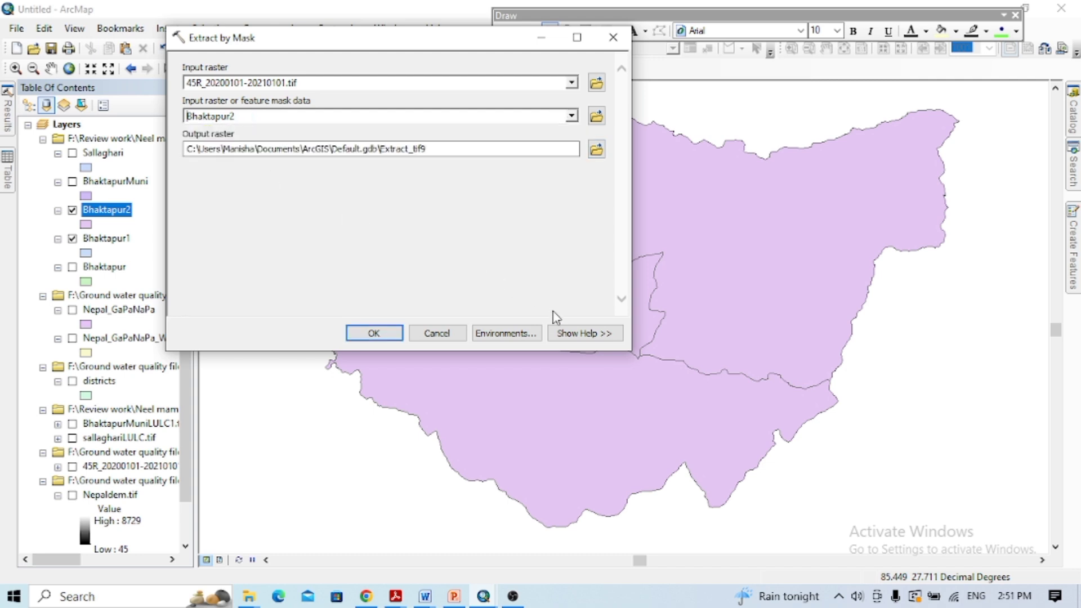
Set the processing extent in the tool's environment settings to Same as layer Bhaktapur2
left_click(510, 333)
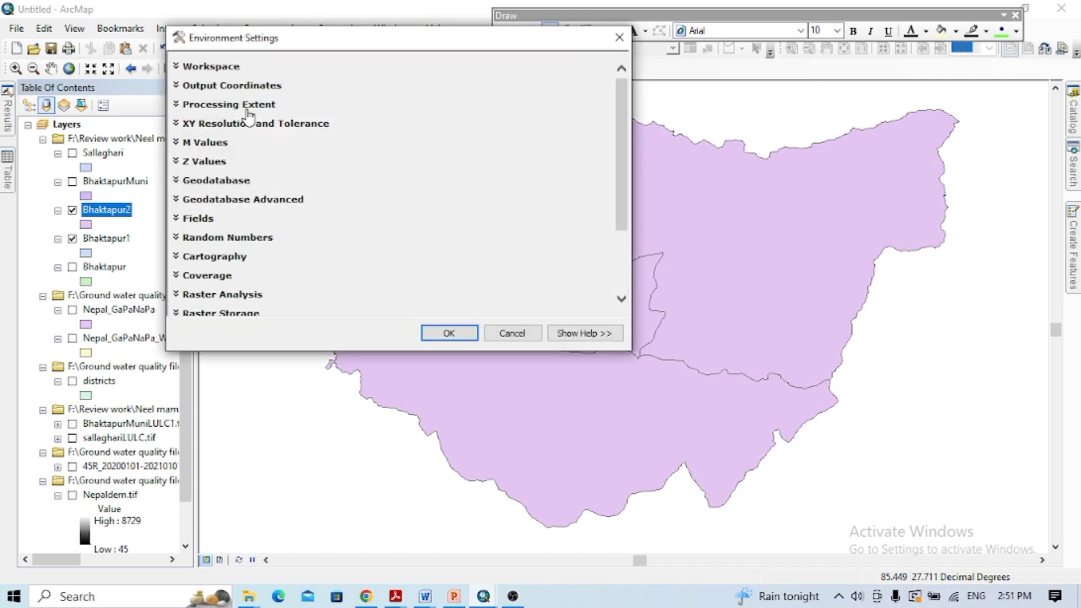
left_click(249, 111)
left_click(574, 134)
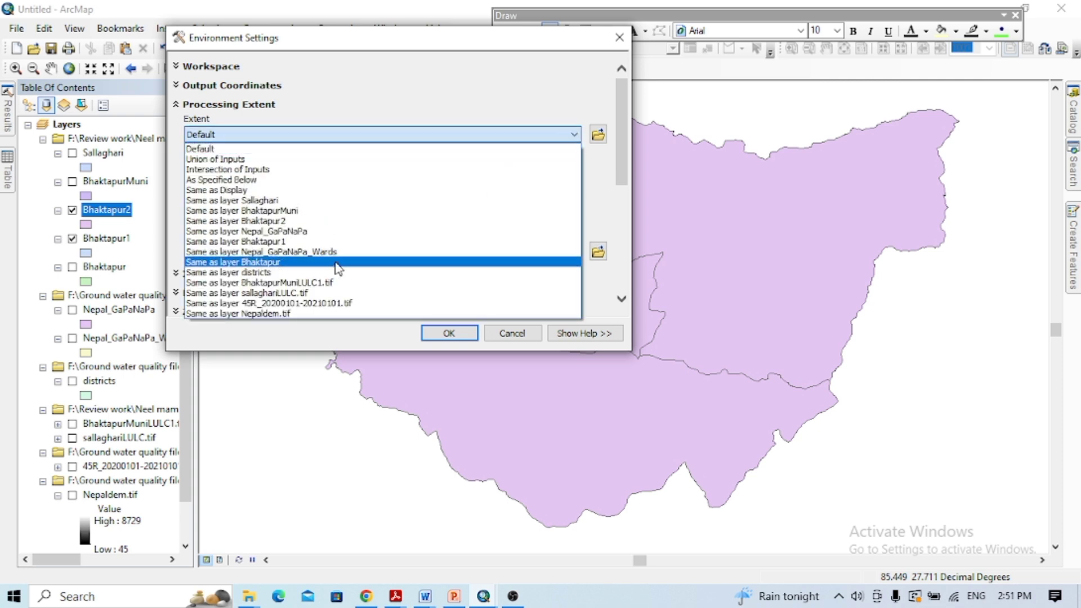
left_click(253, 222)
scroll(372, 248, "down", 3)
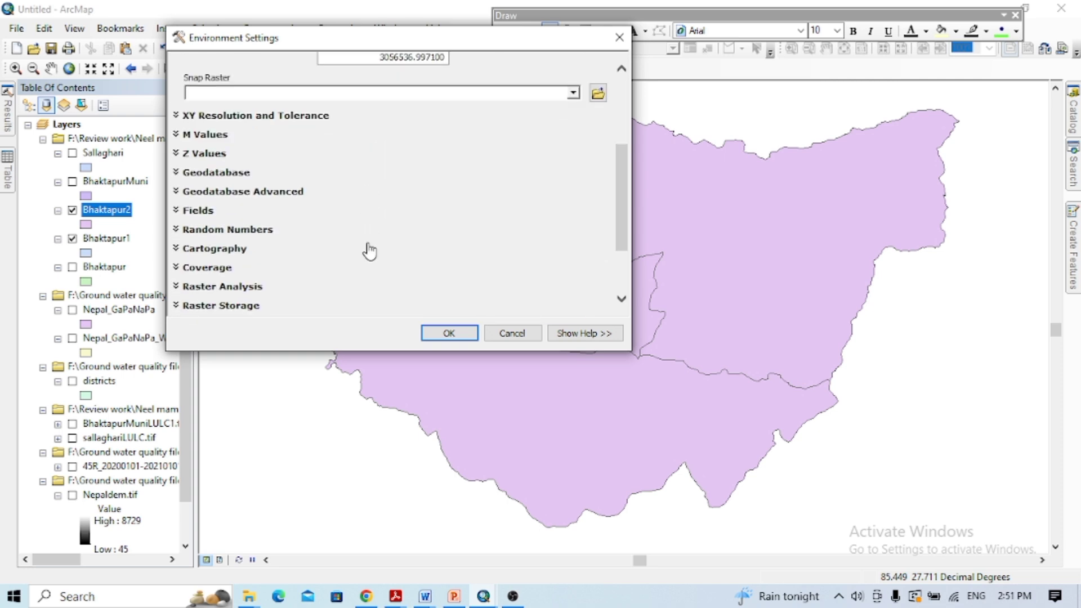
scroll(372, 251, "down", 1)
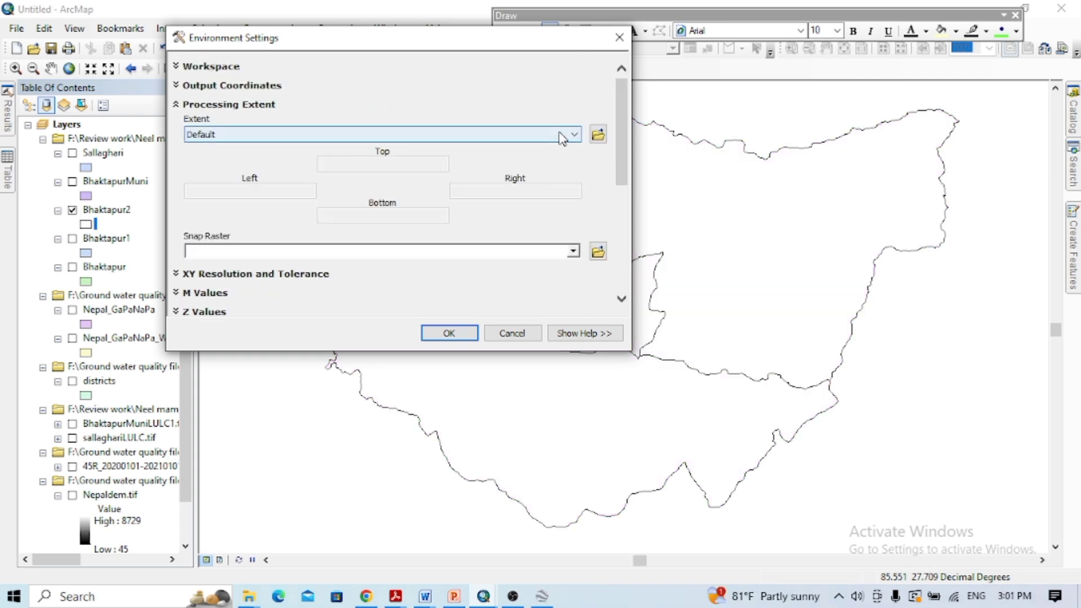
left_click(563, 135)
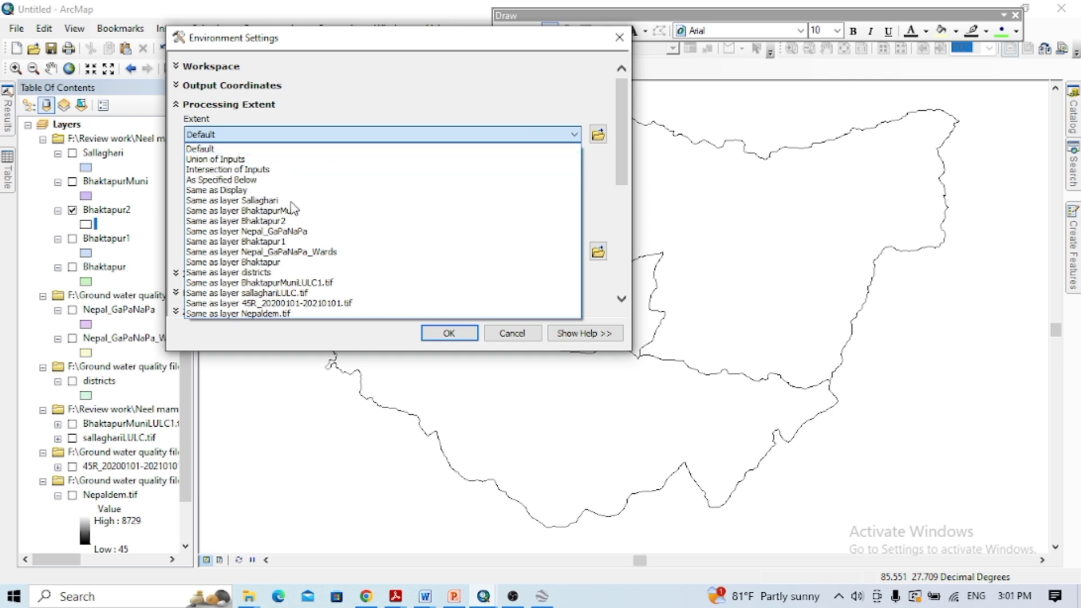
left_click(264, 221)
Set the raster analysis mask to Bhaktapur2 in the environment settings and run Extract by Mask
scroll(422, 236, "down", 3)
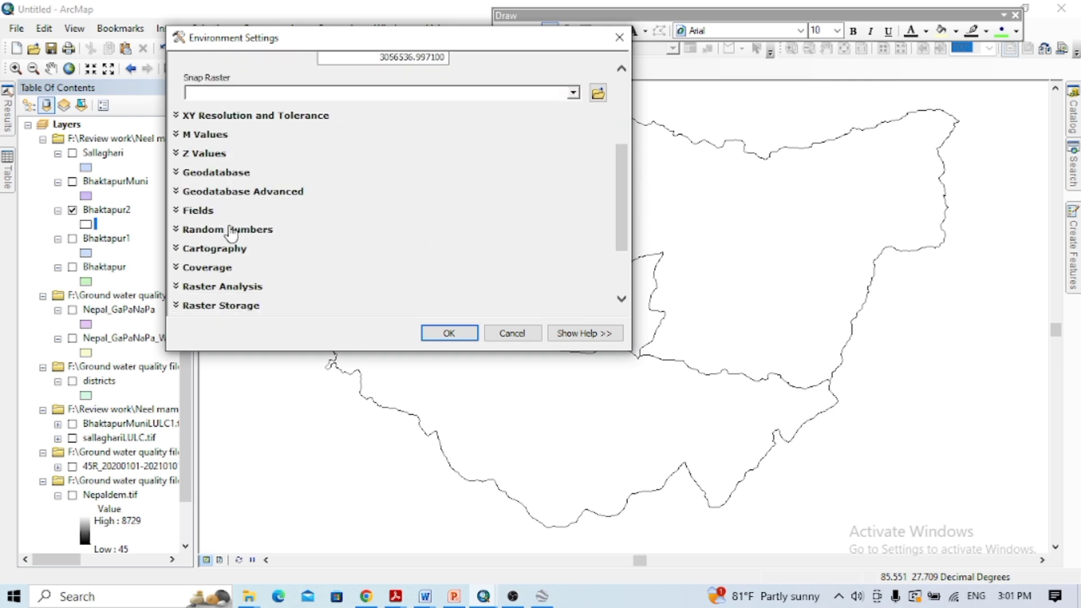
left_click(241, 288)
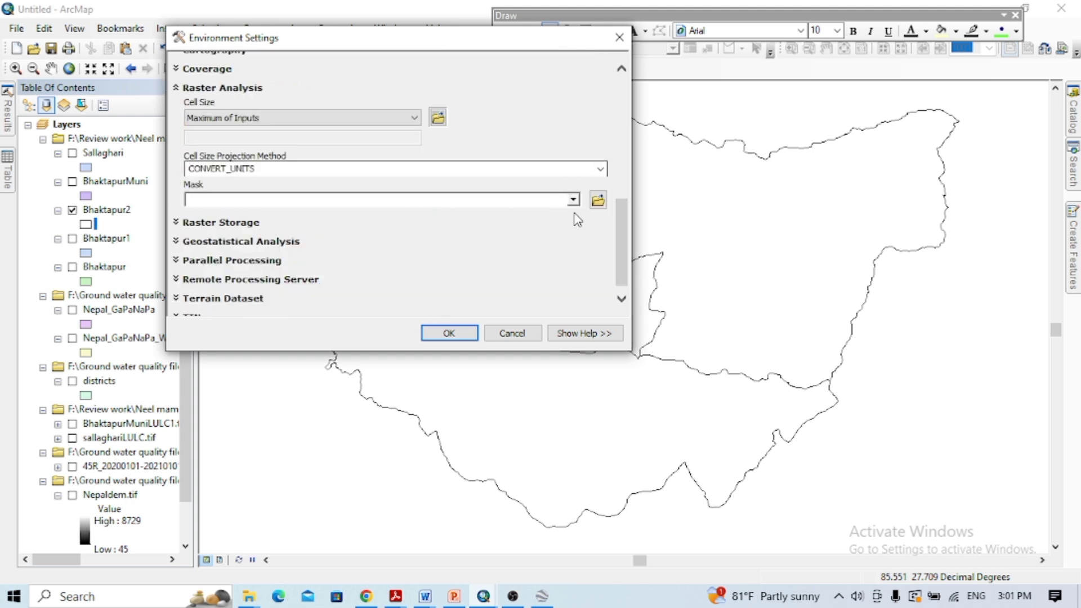
left_click(573, 200)
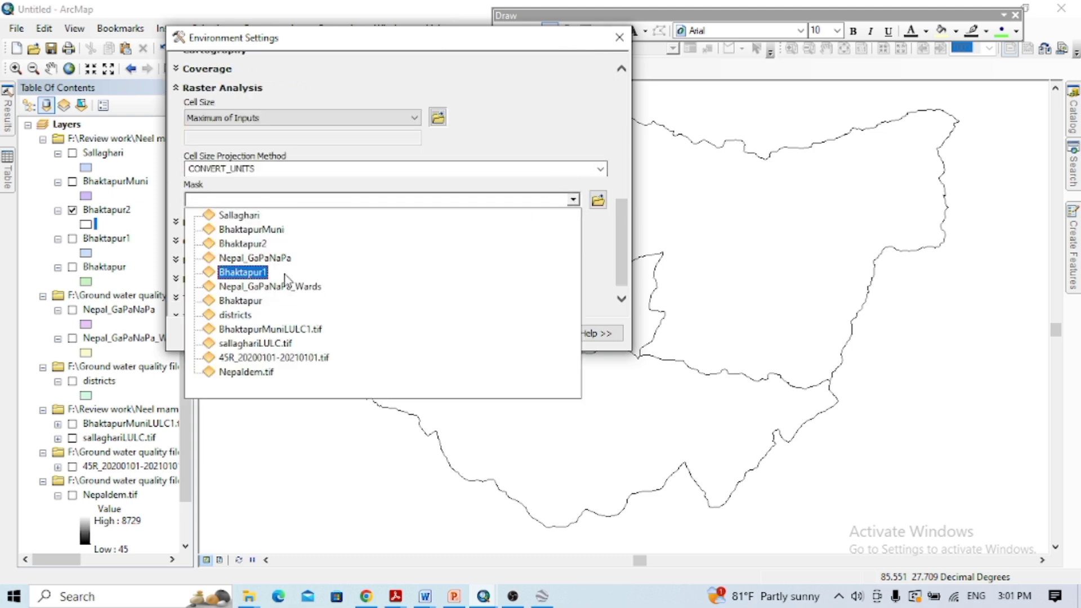
left_click(255, 243)
left_click(449, 334)
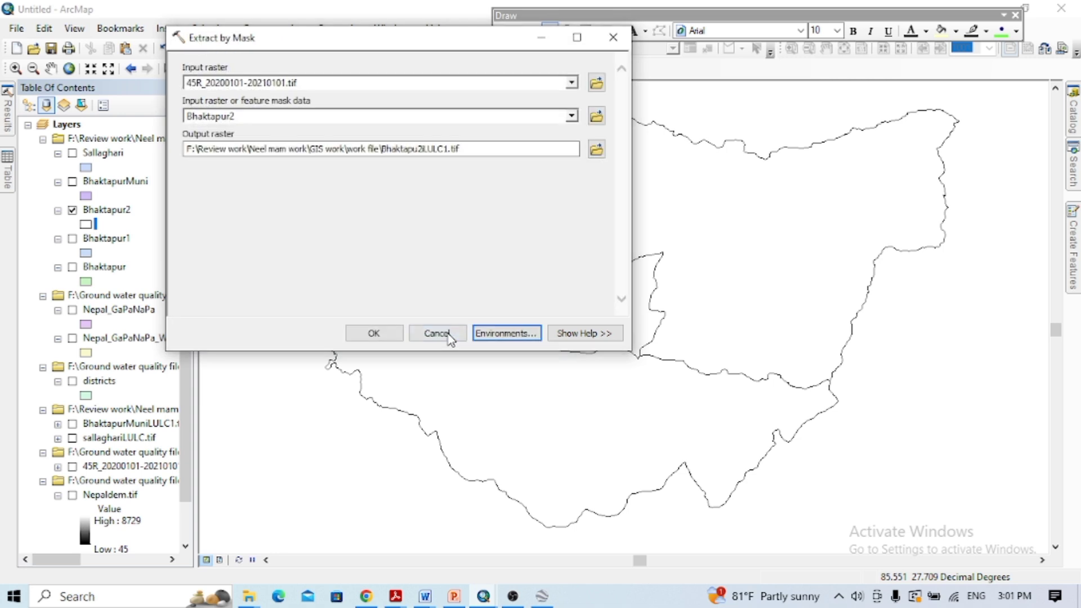
left_click(380, 331)
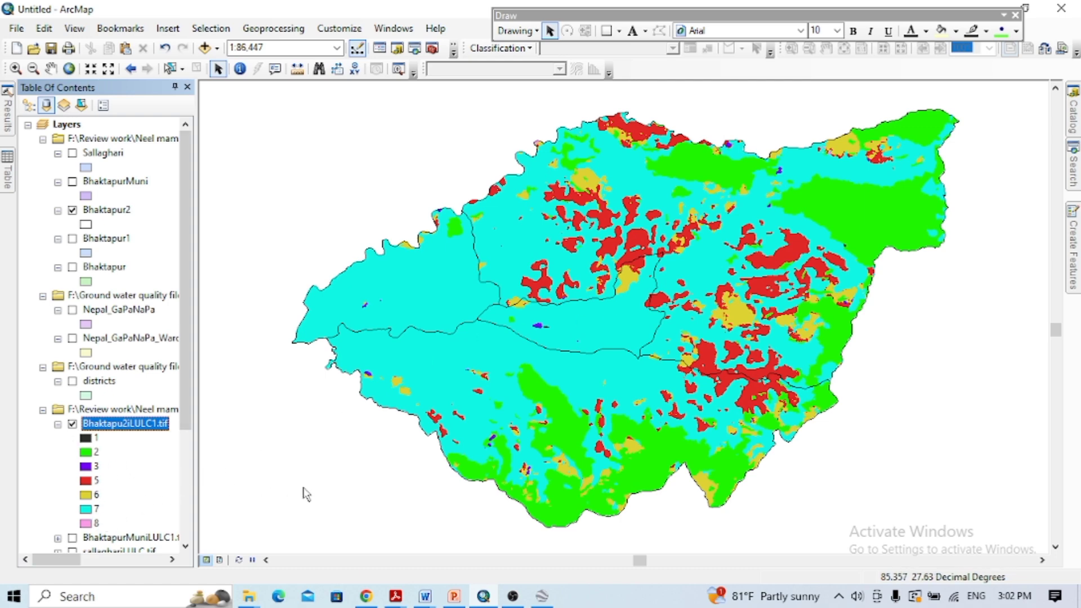
Switch to Chrome, search for "esri landuse landcover map legend", and open the Esri Land Cover page and its Sentinel-2 10m Land Use/Land Cover item
left_click(366, 598)
key("ctrl+t")
left_click(401, 346)
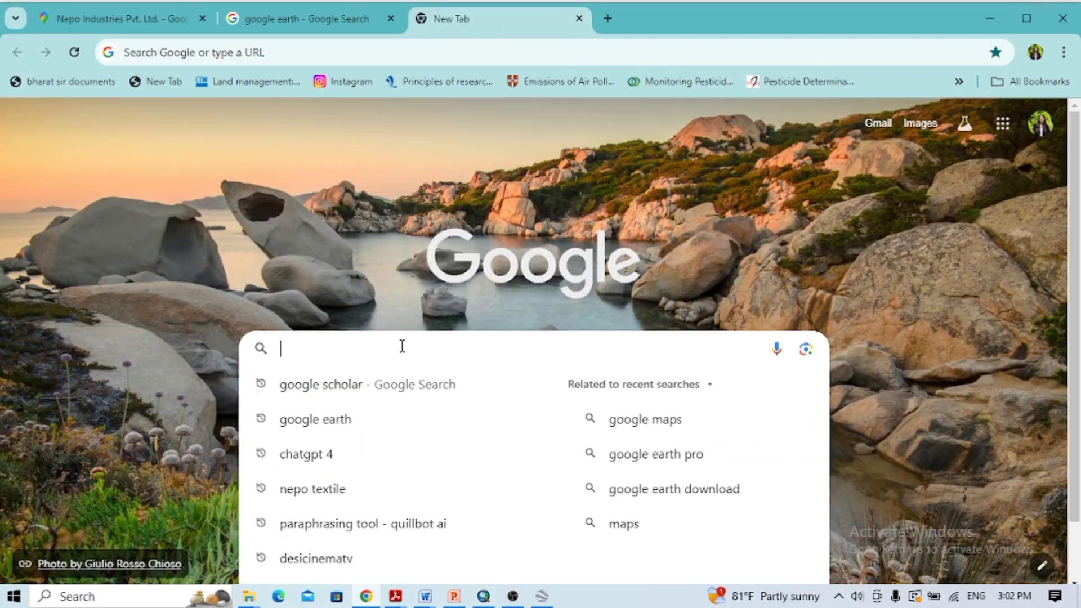
type("esri landuse landcover map legend")
key("Return")
left_click(272, 273)
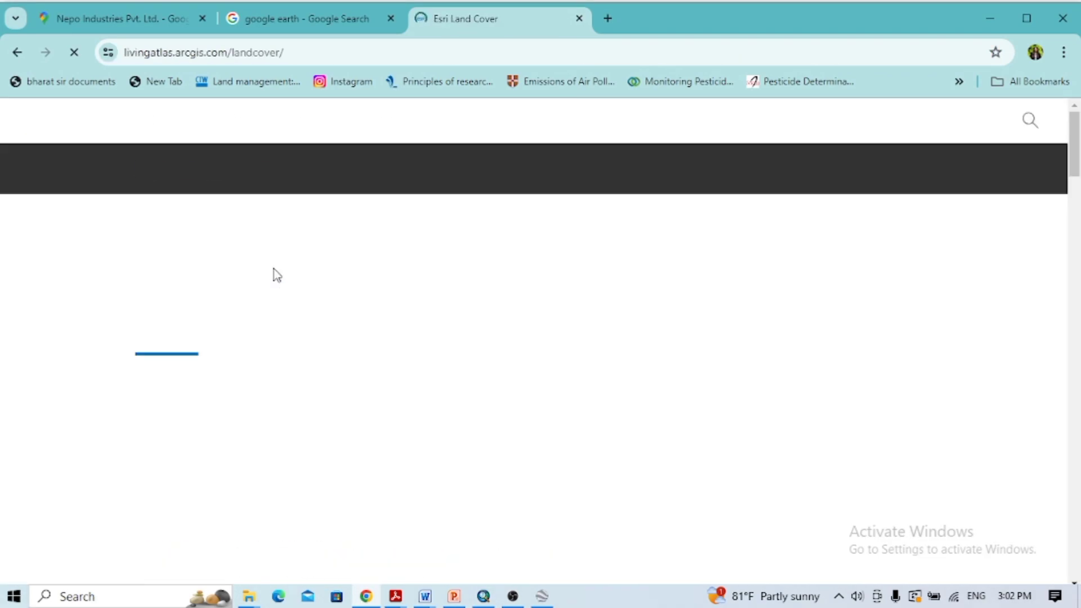
scroll(589, 273, "down", 10)
left_click(727, 269)
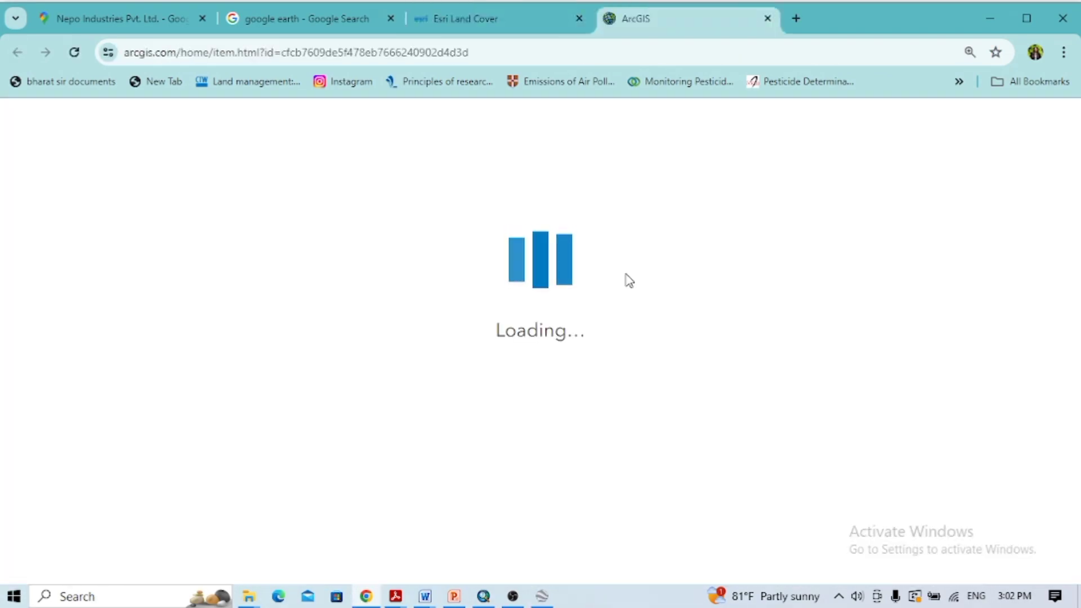
Examine the table of land cover class values, names and descriptions on the Sentinel-2 10m Land Use/Land Cover page
scroll(189, 270, "down", 10)
scroll(189, 270, "down", 20)
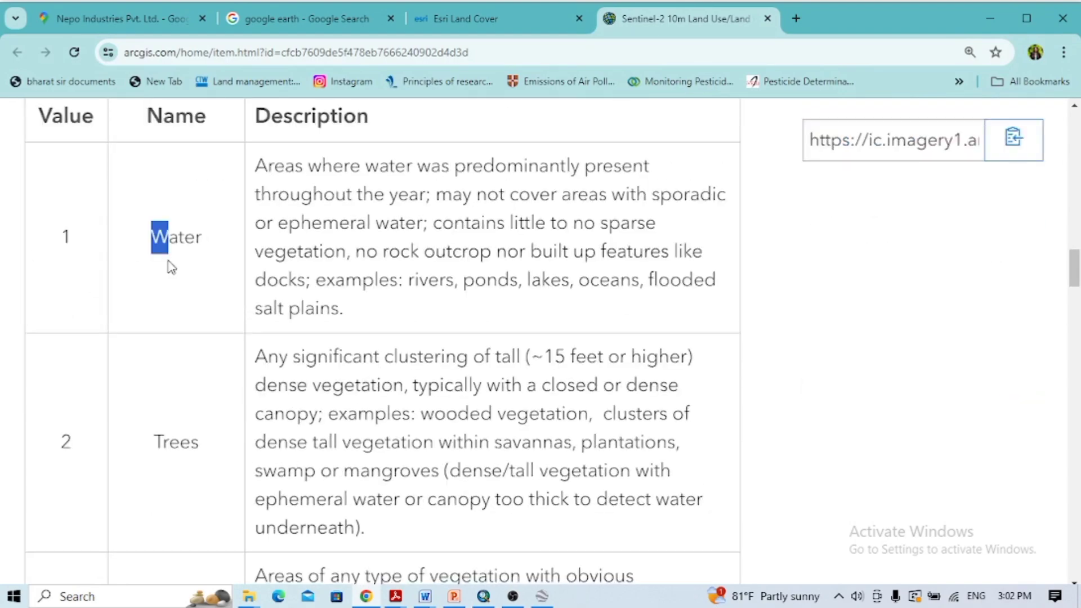
scroll(387, 363, "down", 10)
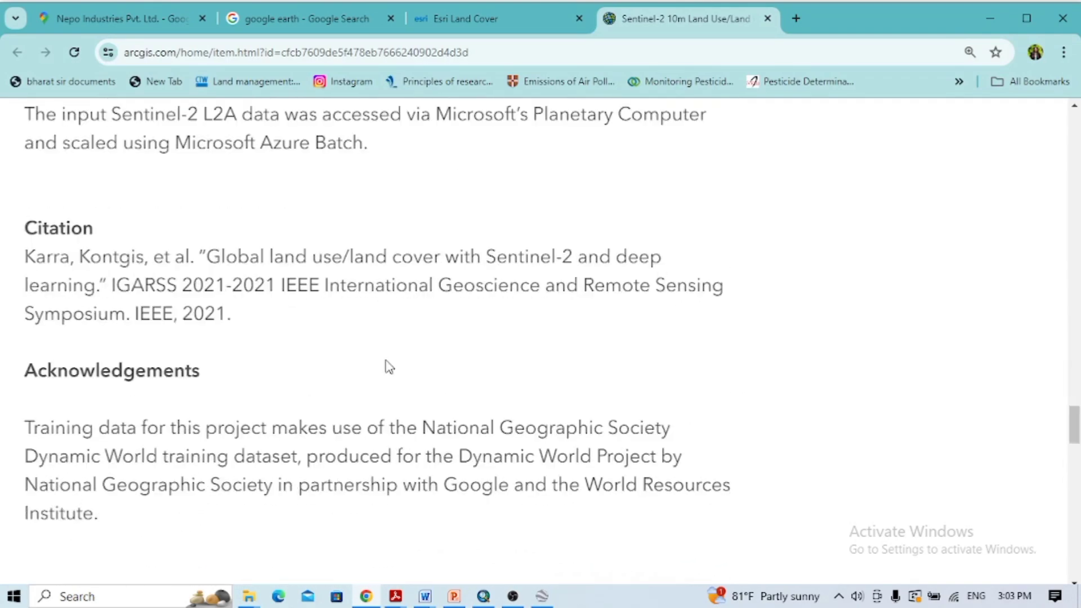
scroll(386, 367, "up", 20)
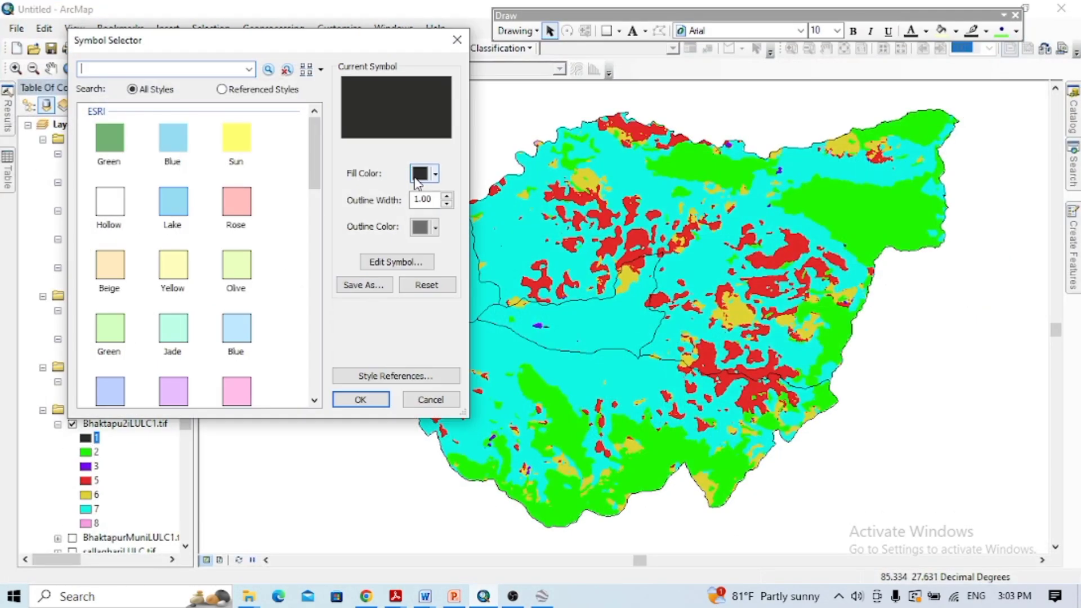
In ArcMap, recolour classes 1, 2 and 3 of Bhaktapu2iLULC1.tif blue, dark green and bright green respectively
left_click(422, 174)
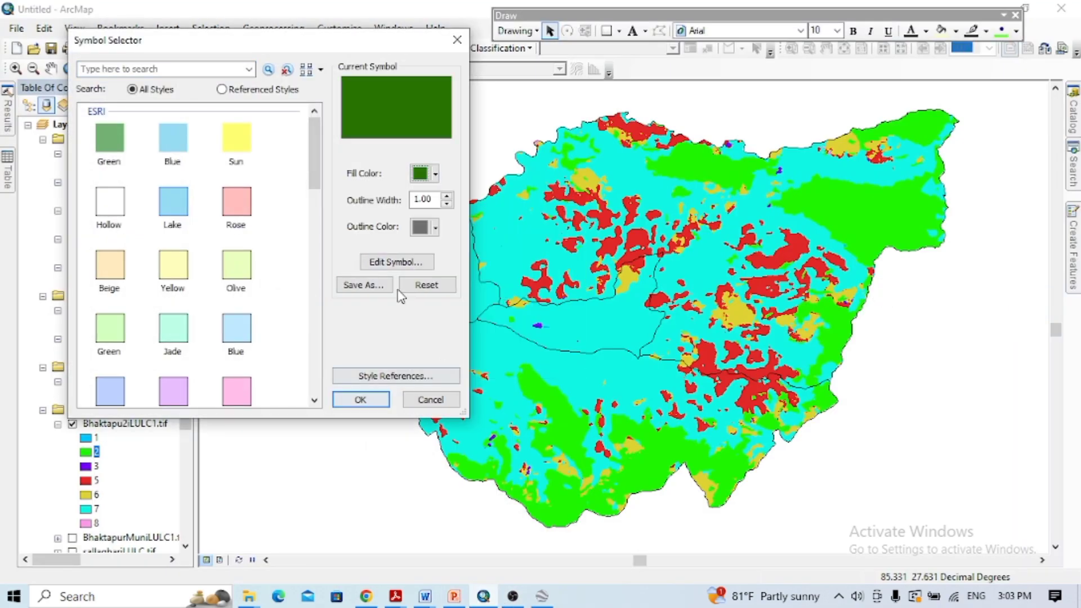
left_click(372, 399)
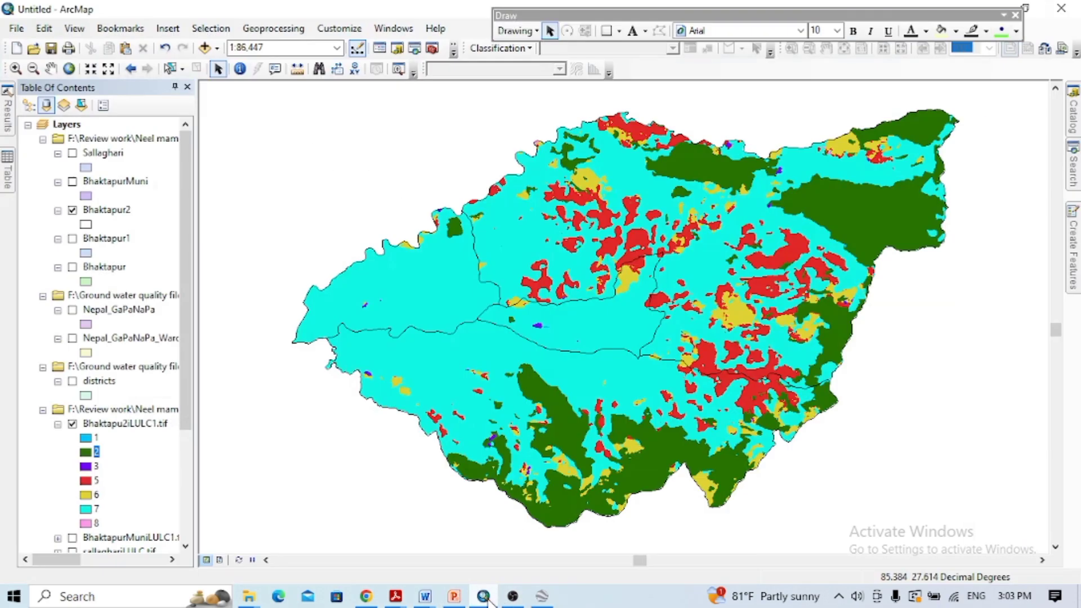
double_click(86, 466)
left_click(435, 174)
left_click(426, 327)
key("Return")
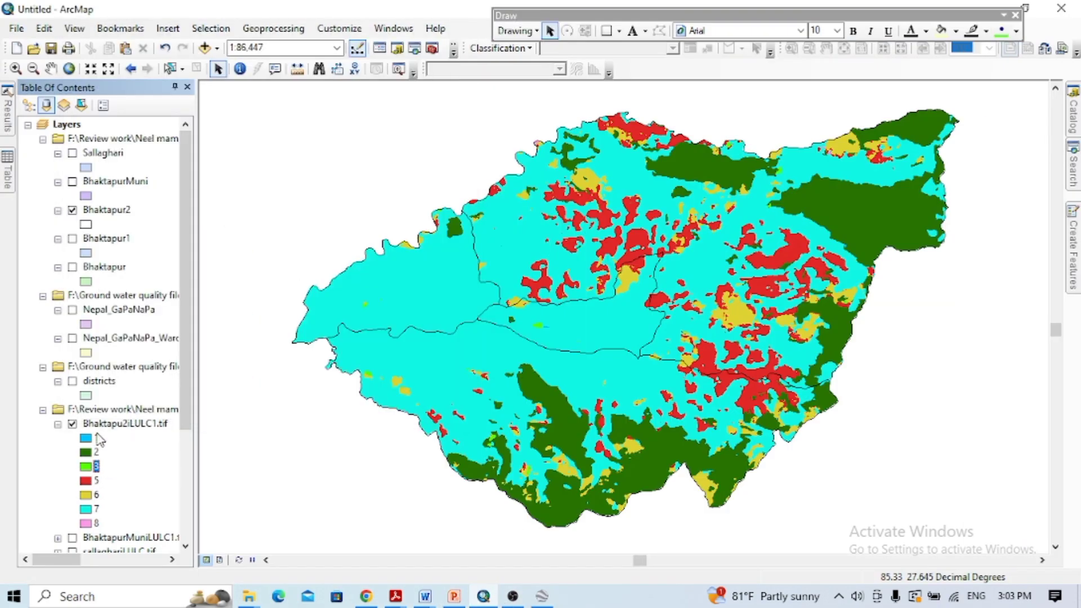
Label class 1 of Bhaktapu2iLULC1.tif as Water, class 2 as Trees and class 3 as Flooded vegetation in the layer symbology
type("Water")
left_click(97, 453)
double_click(97, 451)
left_click(514, 115)
scroll(489, 299, "down", 1)
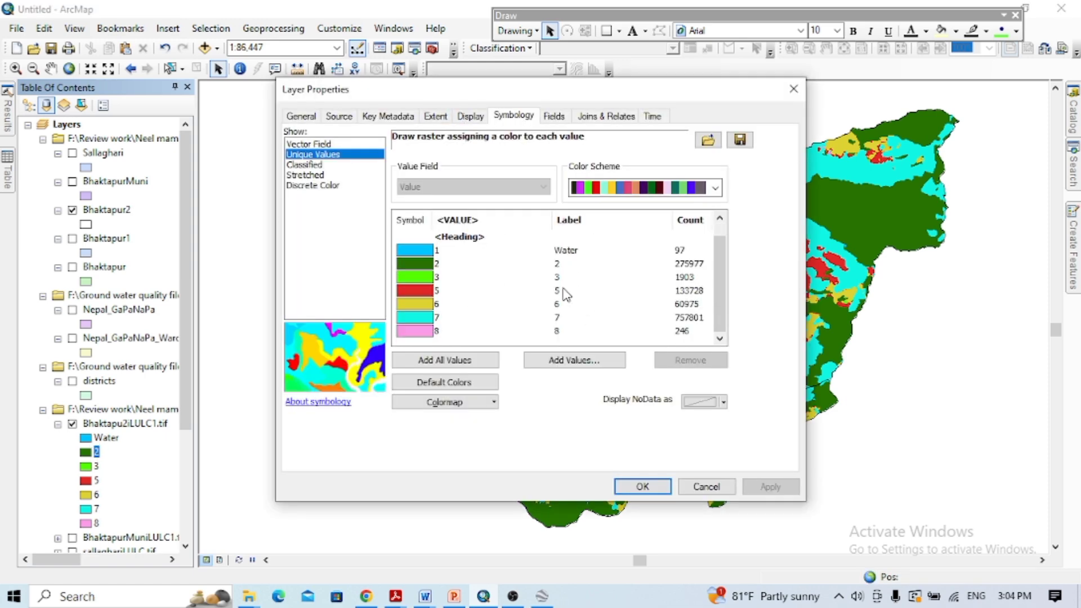
left_click(566, 263)
type("Trees")
left_click(562, 277)
type("Flooded vegetat")
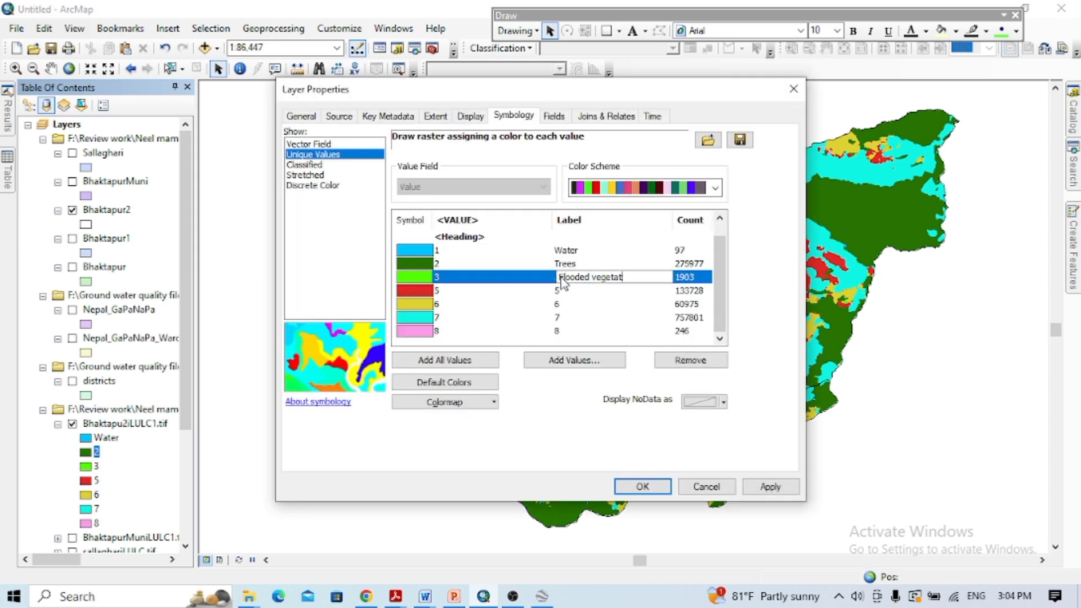
type("ion")
Check the name of value 5 in the browser's class table and label class 5 as Crops in the layer symbology
left_click(560, 290)
left_click(481, 596)
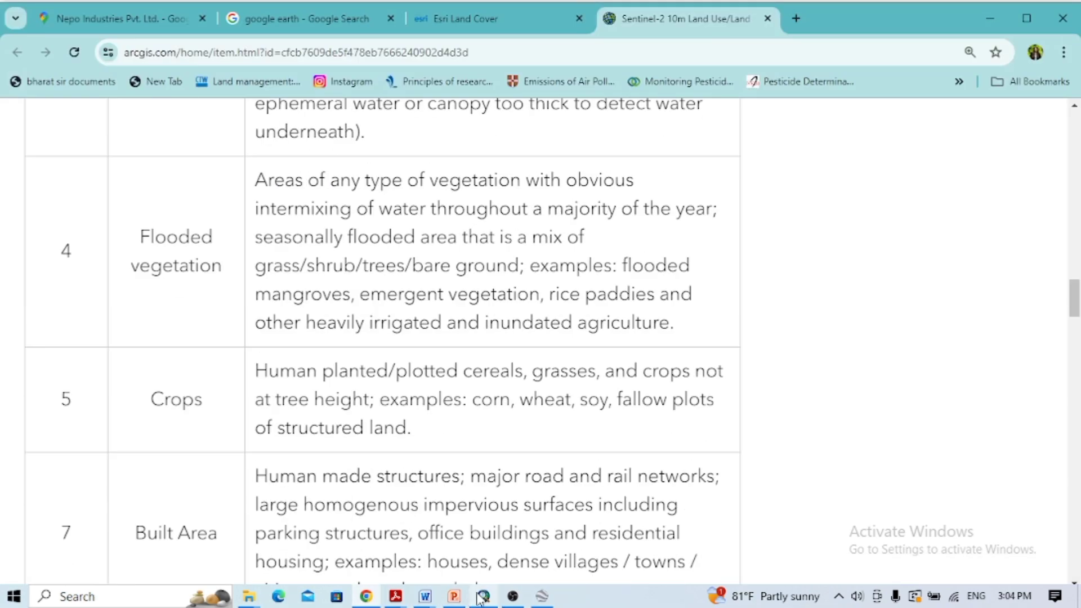
left_click(482, 597)
type("Crops")
Check the remaining class names in the browser's table and label class 7 as Builtup area in the layer symbology
left_click(560, 304)
left_click(481, 597)
scroll(369, 515, "down", 1)
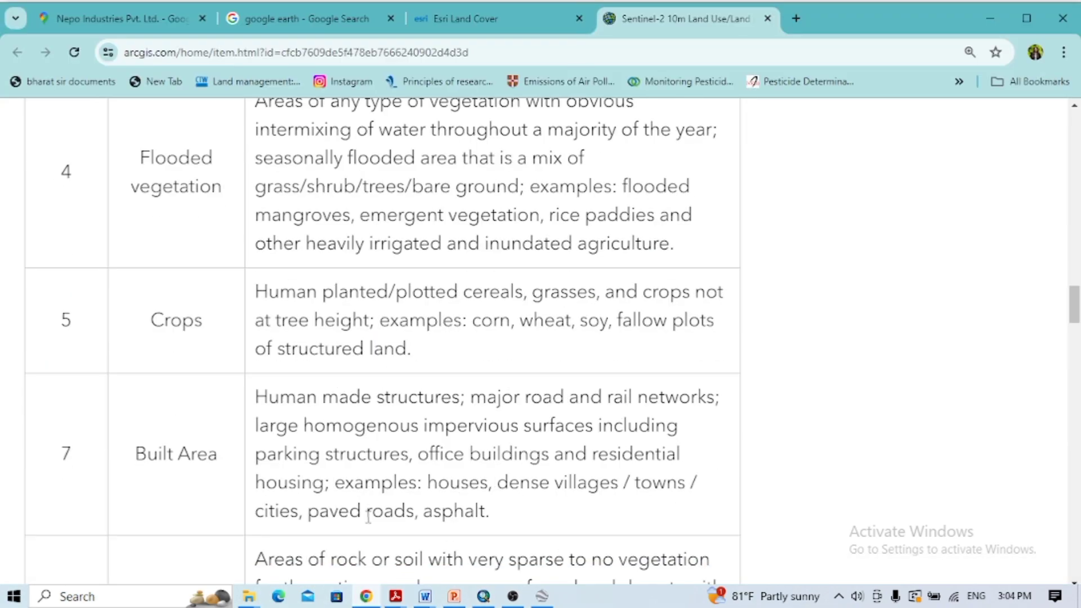
scroll(369, 516, "down", 2)
left_click(482, 597)
left_click(562, 317)
type("Builtup are")
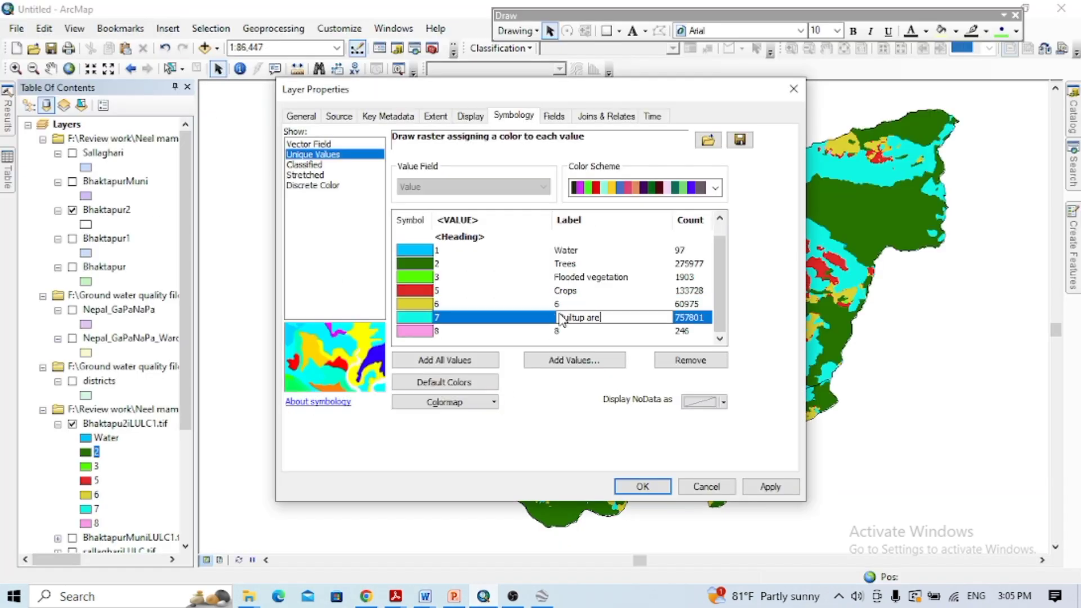
type("a")
Consult the online class table again and label class 6 as Bare ground and class 8 as Shrubs
left_click_drag(394, 89, 449, 97)
left_click(484, 597)
left_click(483, 597)
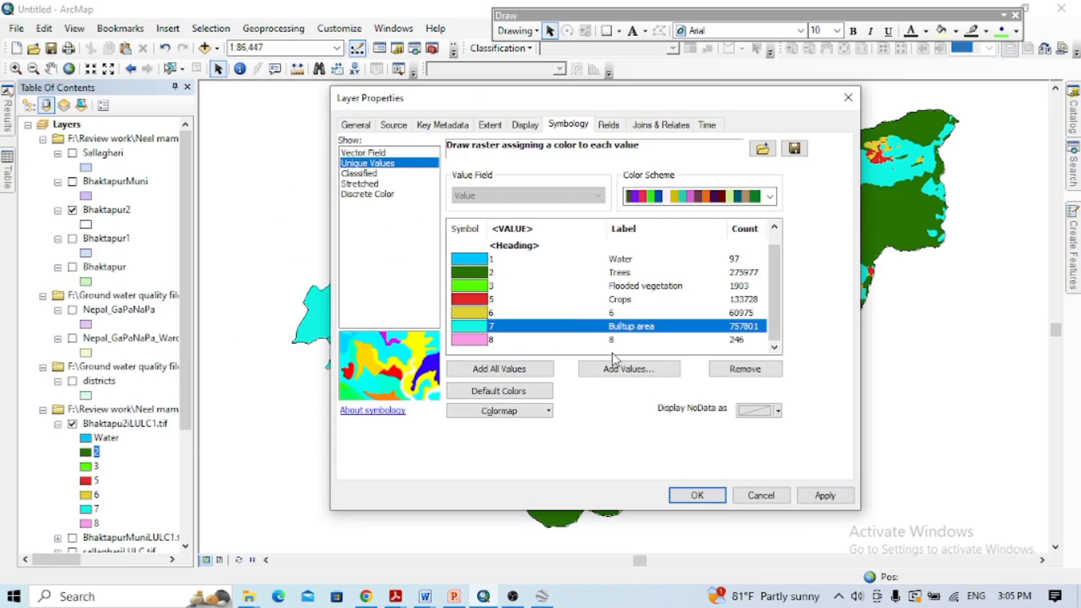
left_click(637, 340)
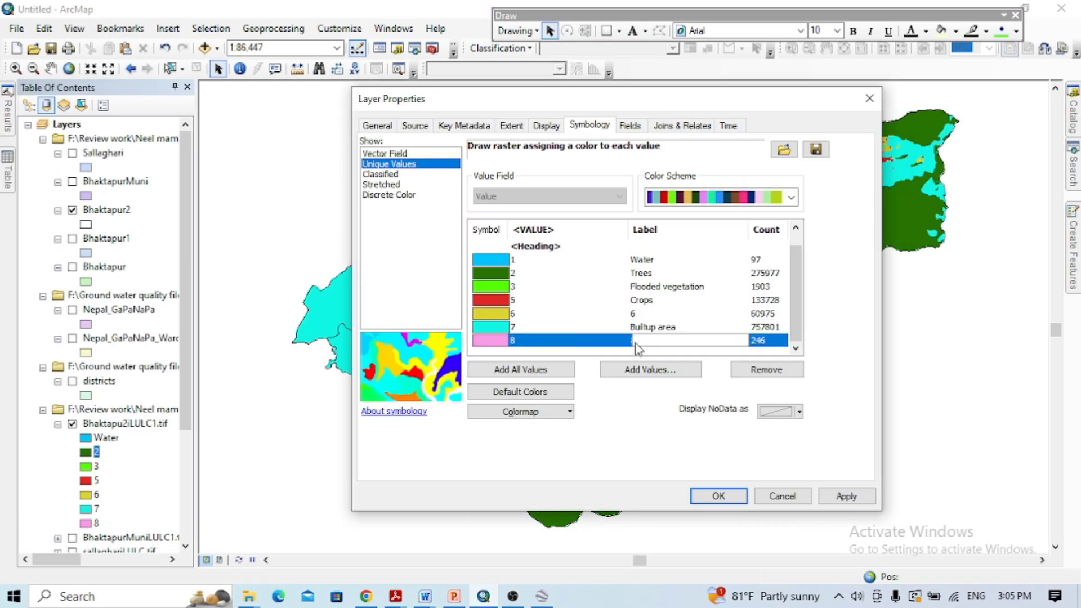
left_click(642, 314)
type("Bare ground")
left_click(636, 340)
type("Shrubs")
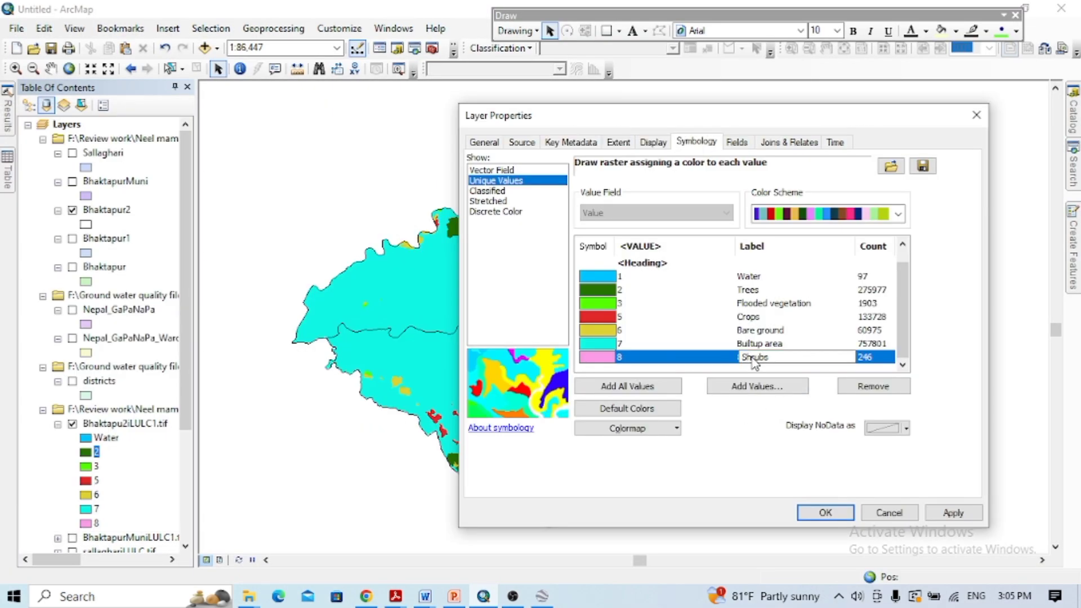
Colour Shrubs light green, Builtup area red, Bare ground light red and Crops yellow in the layer symbology
left_click(609, 359)
left_click(687, 401)
left_click(597, 343)
left_click(629, 401)
left_click(597, 330)
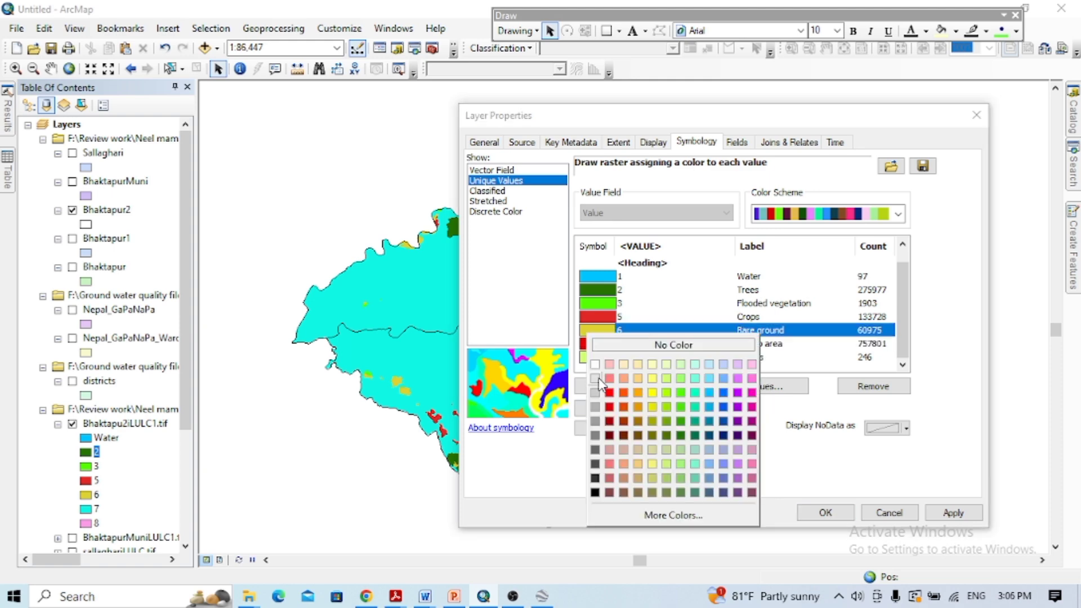
left_click(615, 388)
left_click(598, 317)
left_click(672, 375)
left_click(598, 330)
left_click(626, 367)
left_click(825, 512)
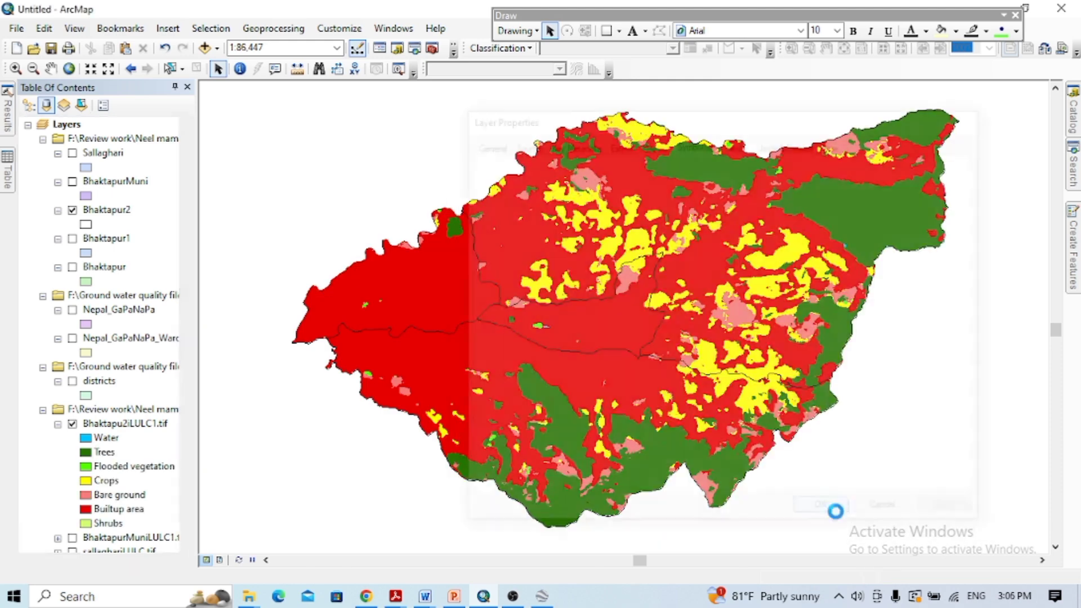
left_click(85, 509)
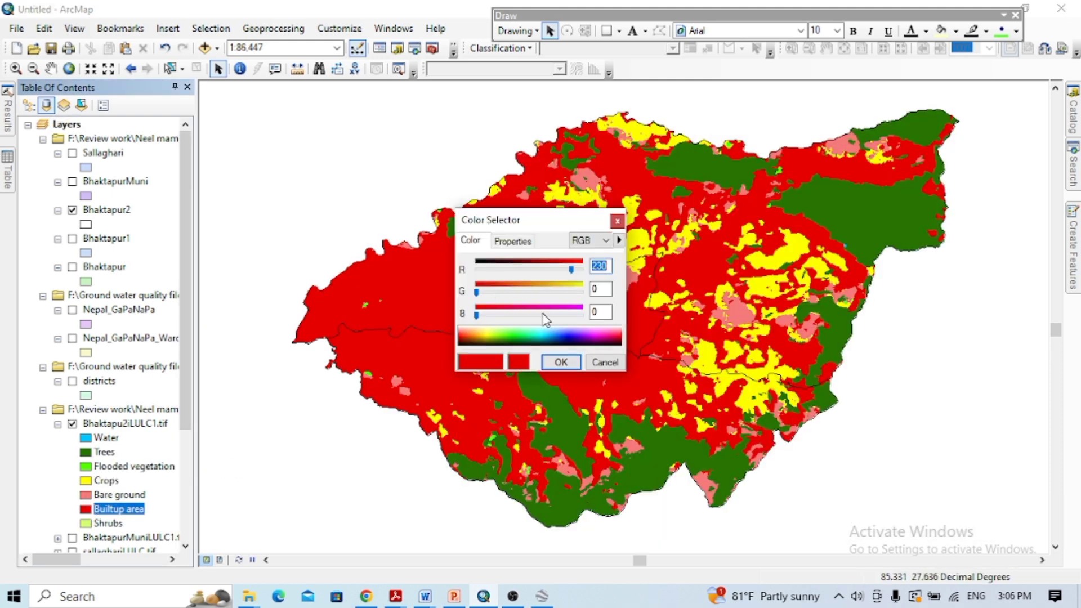
left_click(618, 221)
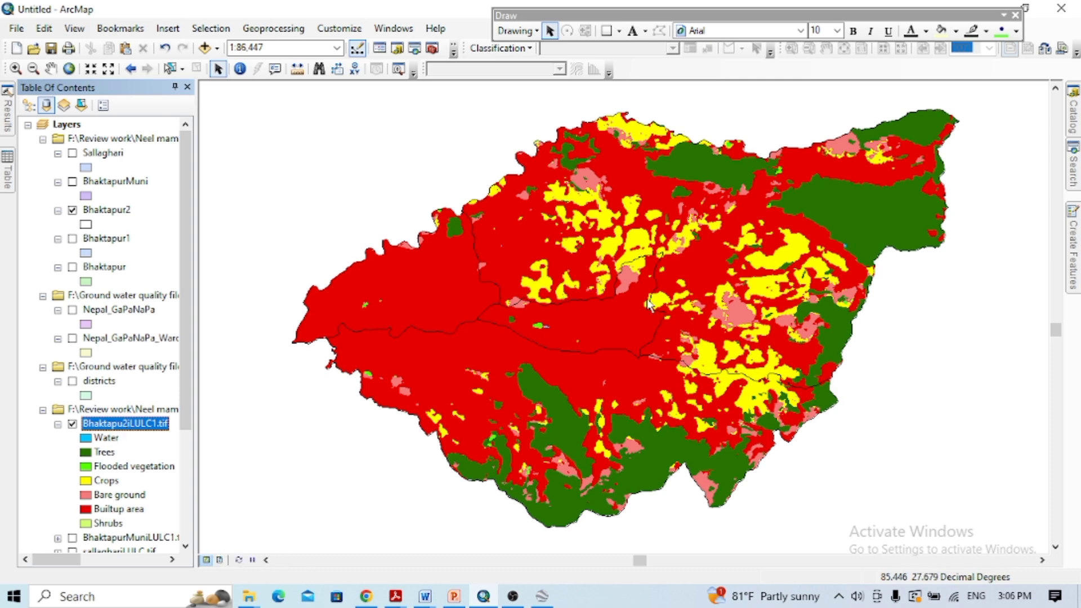
left_click(86, 510)
key("Escape")
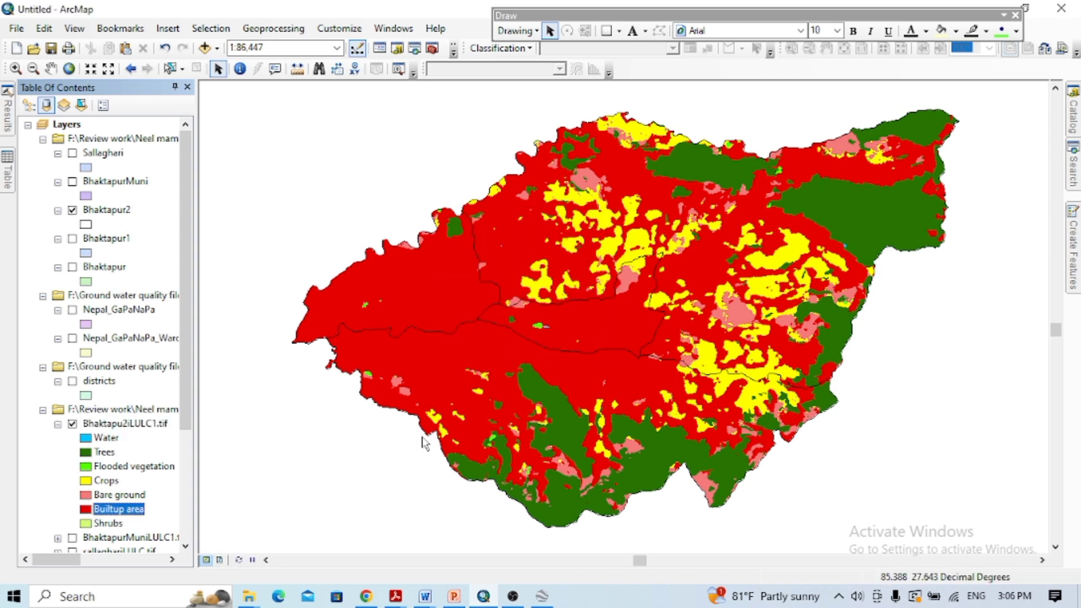
Switch to the page layout and set the page to Letter size with landscape orientation
left_click(221, 560)
left_click(17, 28)
left_click(68, 214)
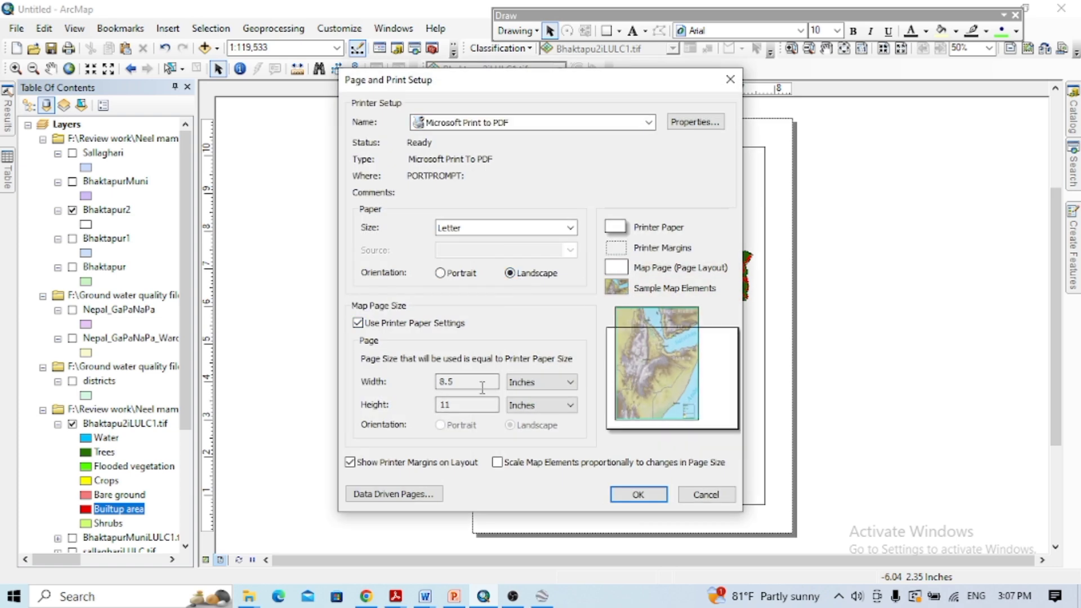
left_click(638, 495)
Place the map frame in the right half of the page and fit the Bhaktapu2iLULC1.tif layer inside it
left_click_drag(695, 458, 888, 504)
left_click(123, 423)
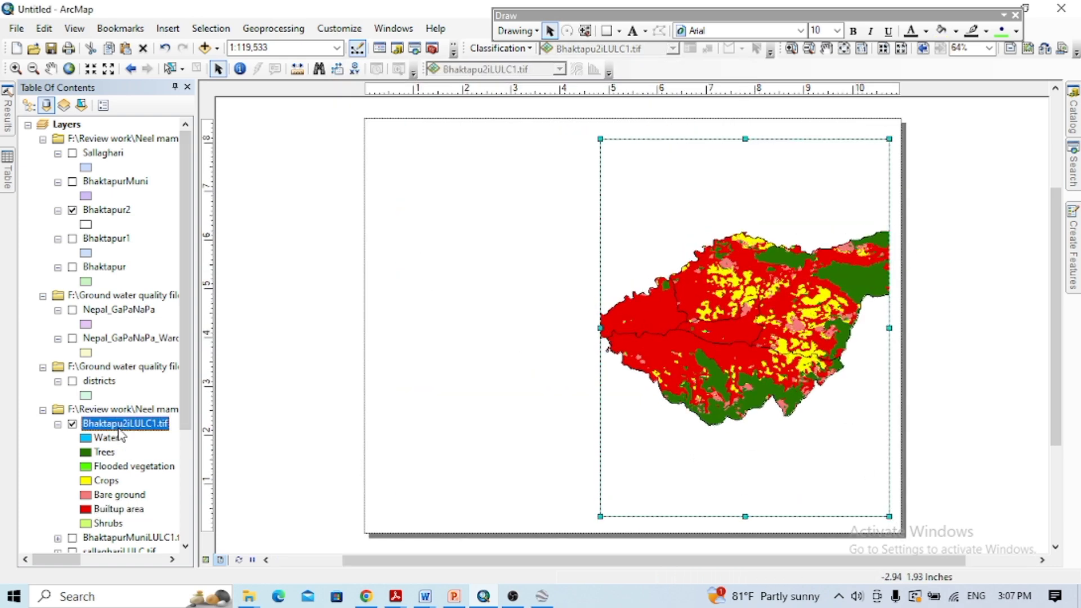
right_click(122, 423)
left_click(193, 265)
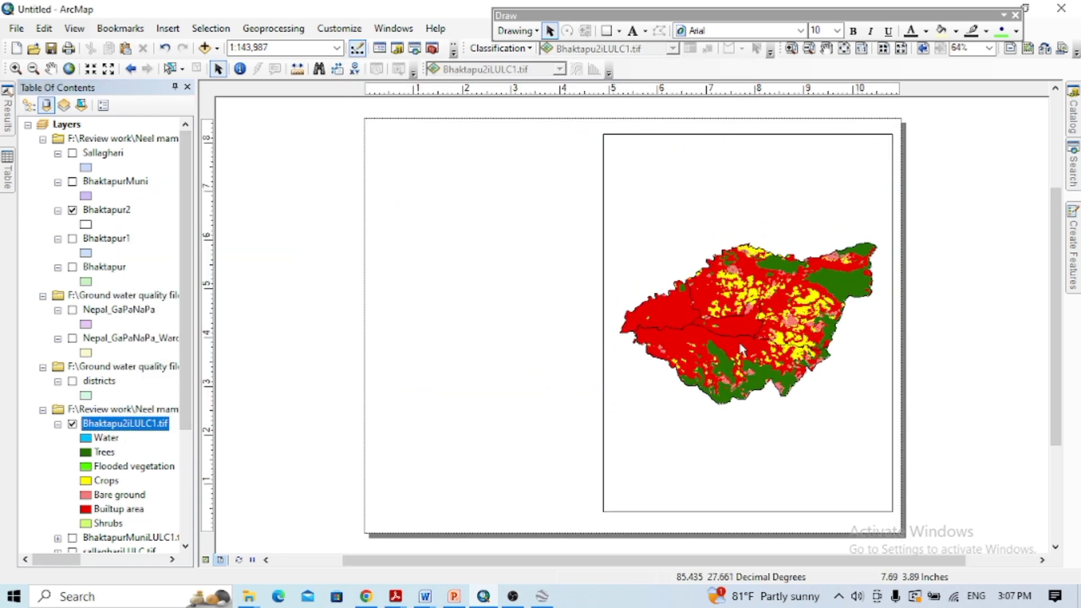
Draw a small circle with a radius of about 0.087 in on the layout as a sampling site marker
left_click(619, 31)
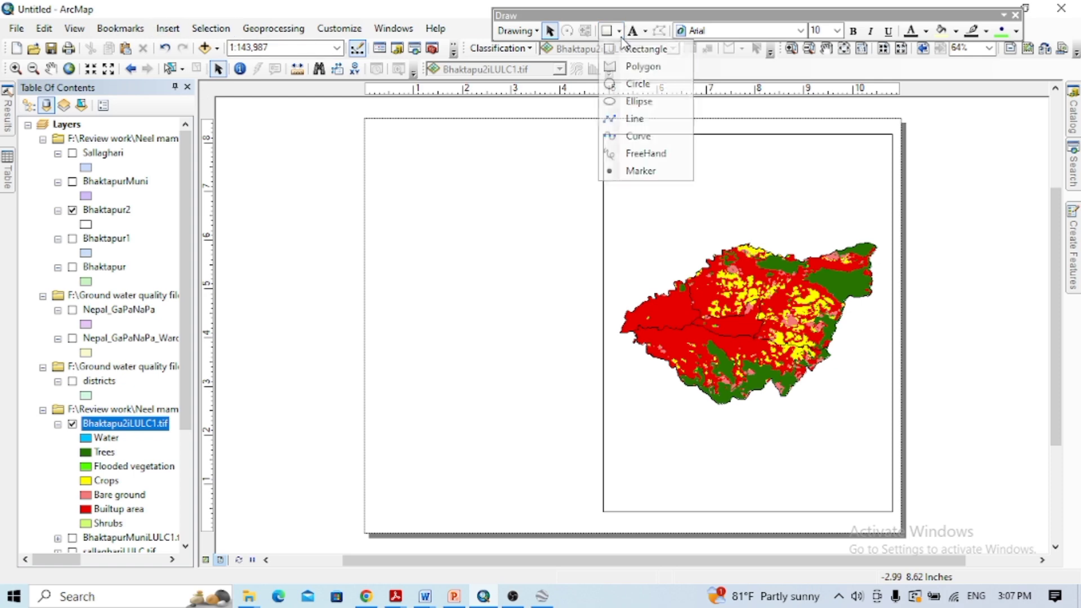
left_click(638, 83)
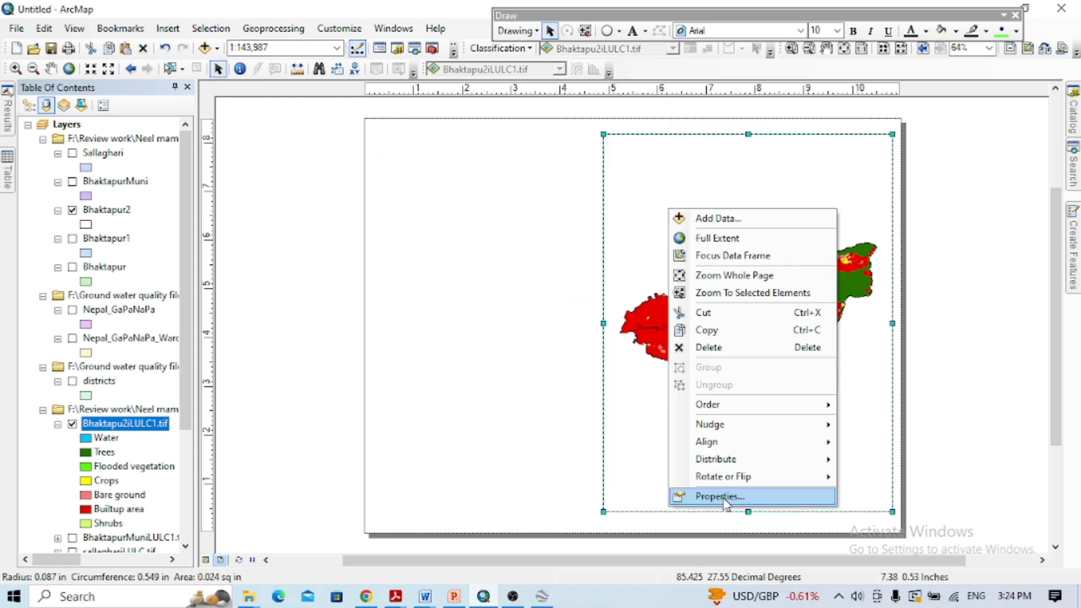
Create a graticule for the map's data frame with the labels only appearance
left_click(701, 494)
left_click(695, 80)
left_click(634, 144)
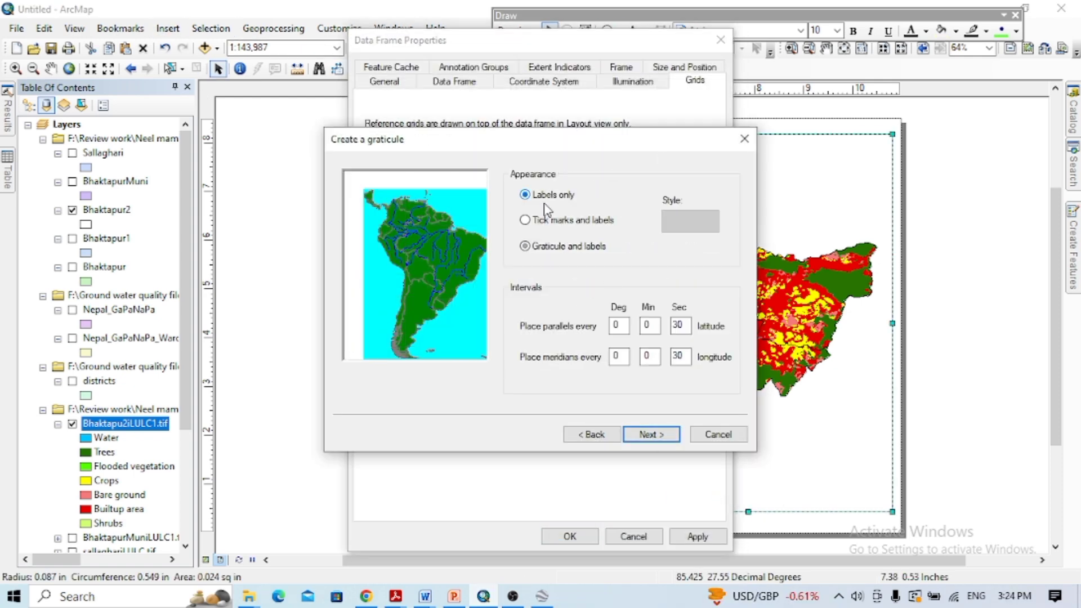
left_click(648, 434)
left_click(648, 435)
Make the graticule's left and right labels vertical and apply the grid, accepting the coordinate system
double_click(558, 147)
left_click(487, 117)
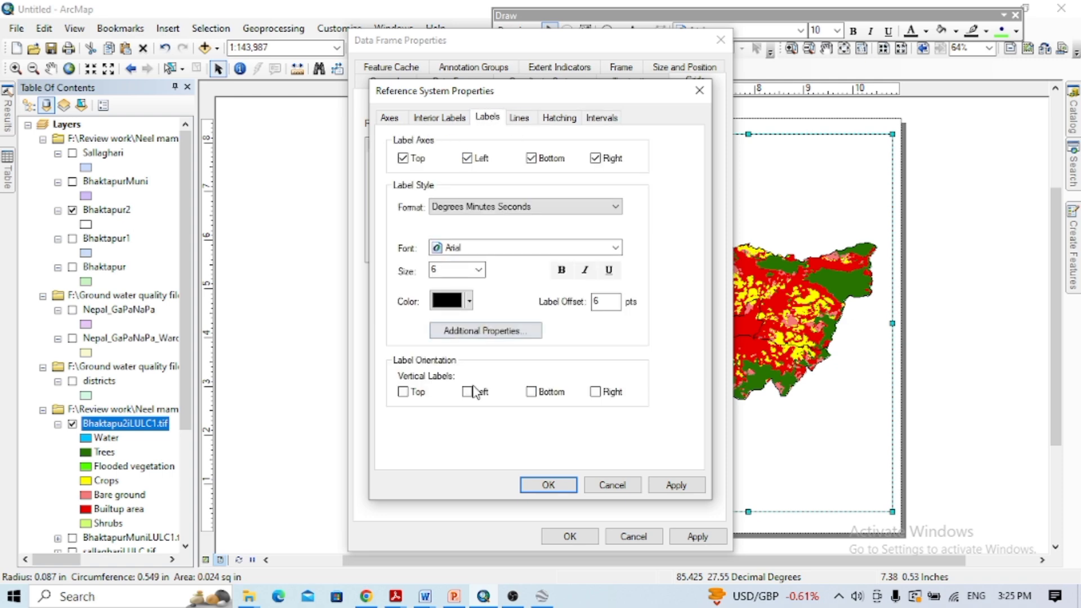
left_click(548, 485)
left_click(570, 536)
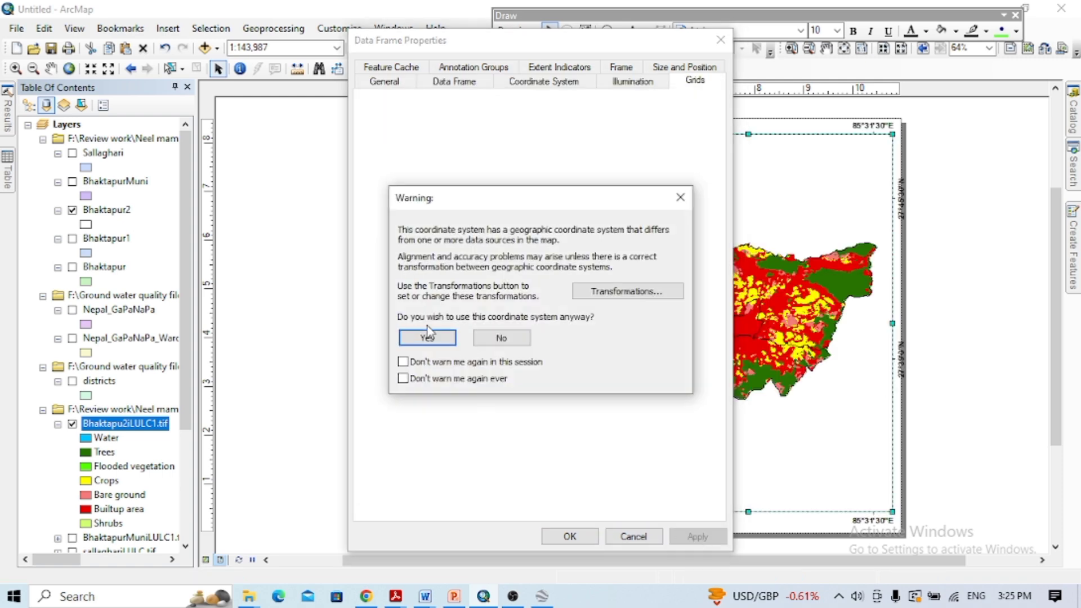
left_click(415, 336)
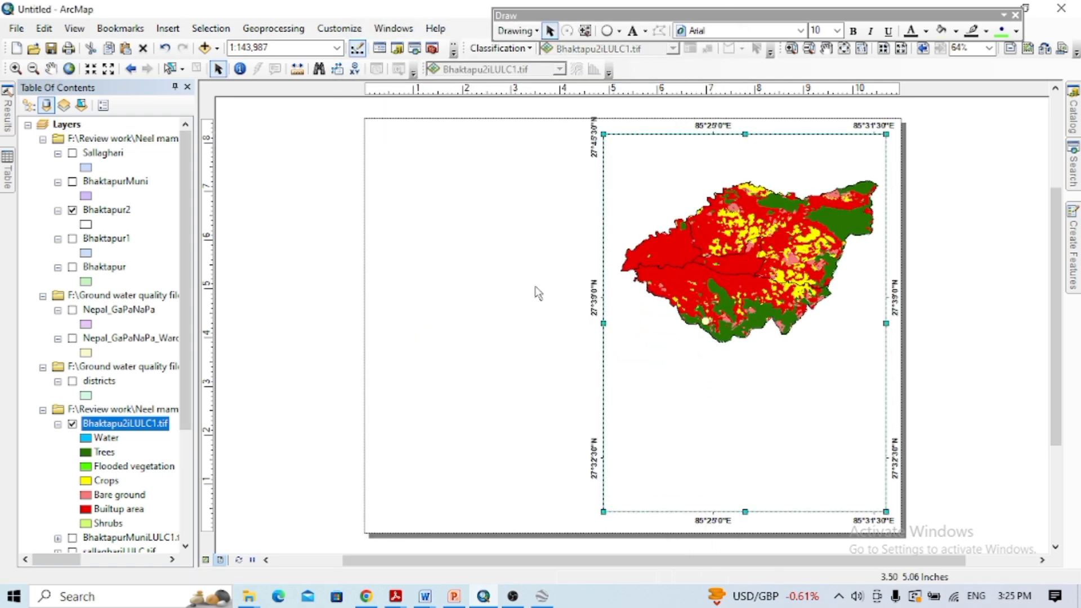
Change the fill colour of the sampling site circle on the map to turquoise
double_click(711, 262)
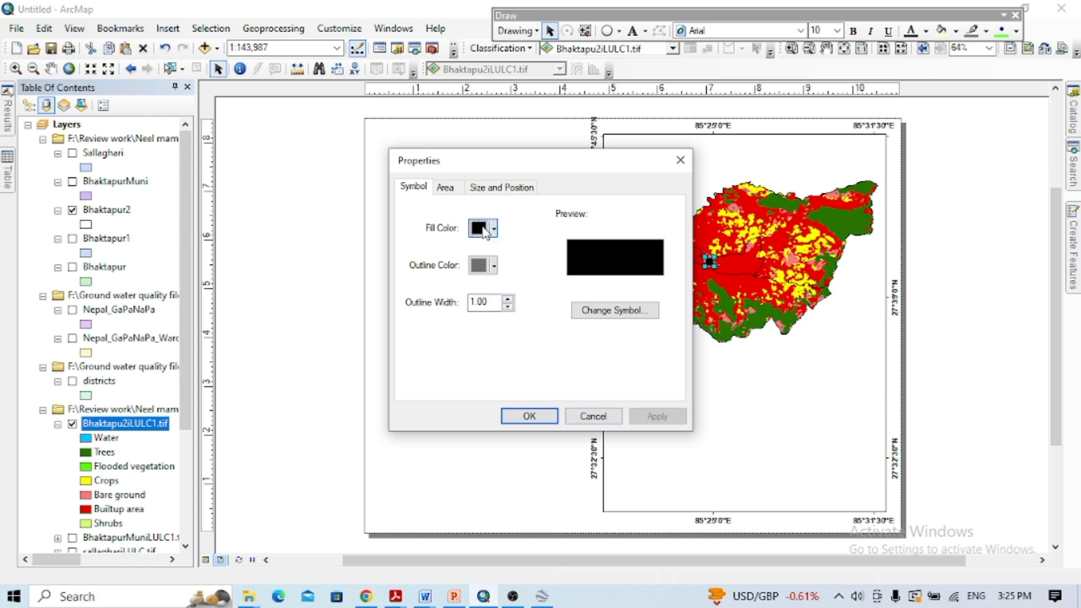
left_click(483, 228)
left_click(507, 270)
left_click(521, 417)
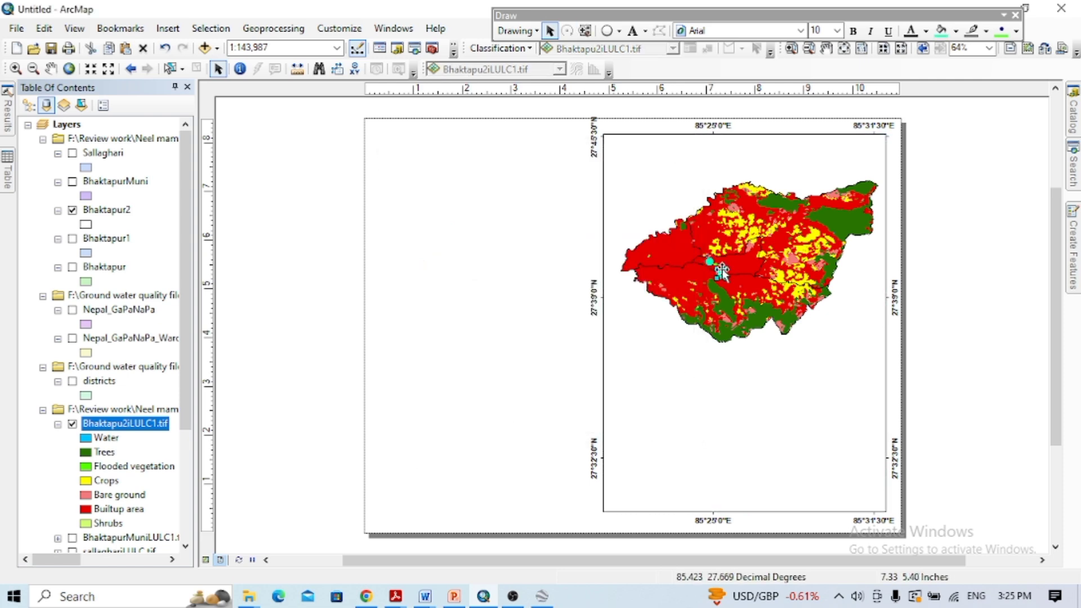
Label the key circle below the map with the text "Sampling Sites" in bold 14-point Arial
left_click(292, 186)
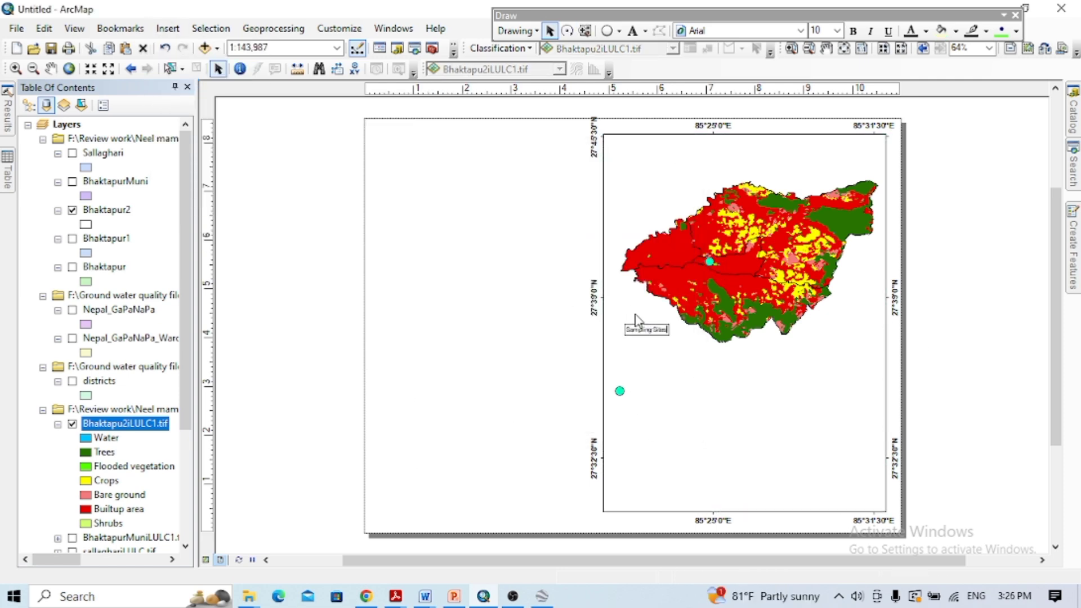
left_click(837, 30)
left_click(825, 121)
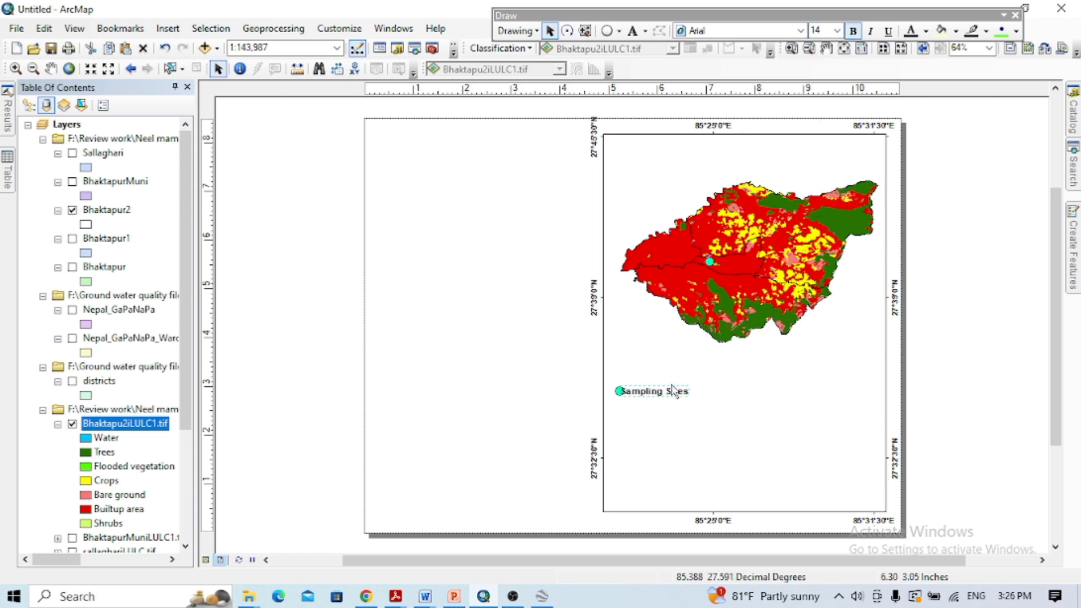
left_click(853, 30)
left_click(963, 370)
Insert a legend containing only Bhaktapu2iLULC1.tif and place it in the map frame's lower-left corner, under Sampling Sites
left_click(167, 28)
left_click(181, 108)
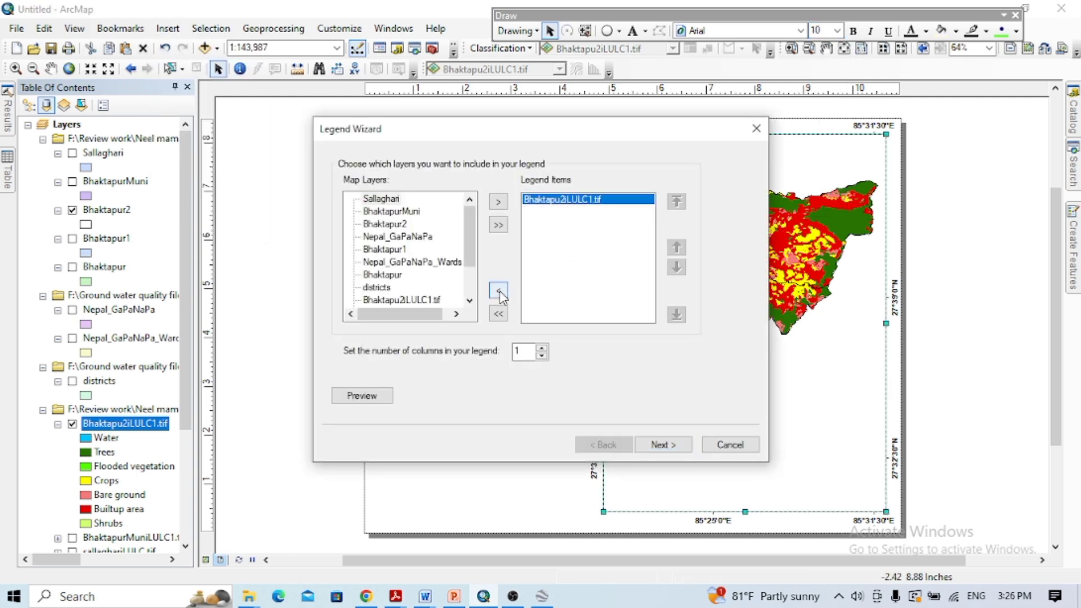
left_click(663, 445)
left_click(663, 445)
left_click_drag(563, 389, 641, 442)
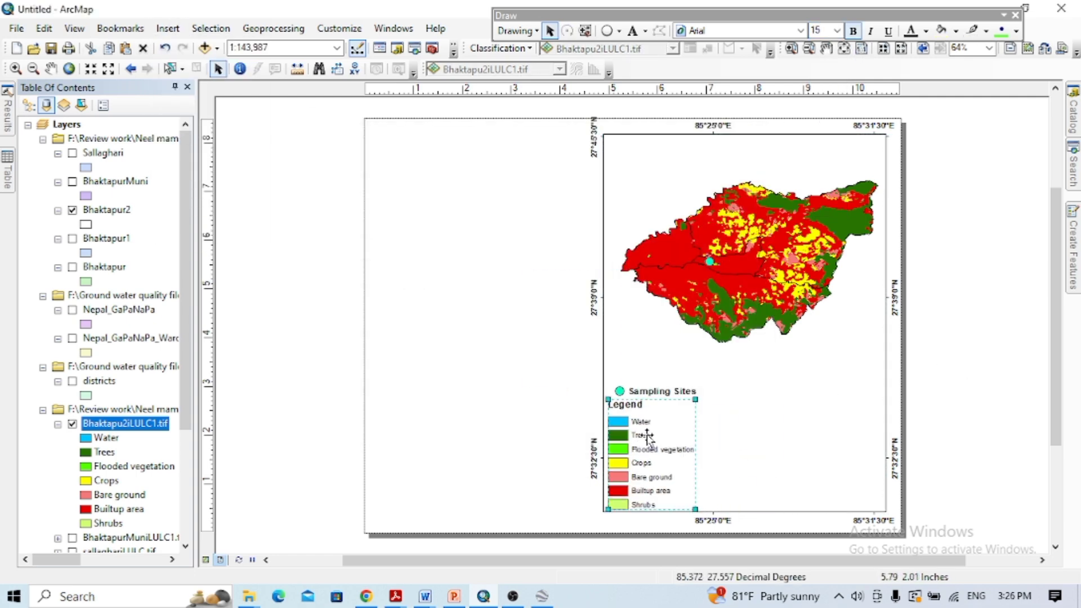
Remove the title text "Legend" from the inserted legend
double_click(647, 435)
left_click(396, 162)
key("BackSpace")
key("BackSpace")
key("BackSpace")
key("BackSpace")
key("BackSpace")
key("BackSpace")
left_click(624, 483)
Change the fill of the key circle and the map's sampling site circle to magenta
double_click(620, 392)
left_click(495, 229)
left_click(633, 301)
left_click(529, 415)
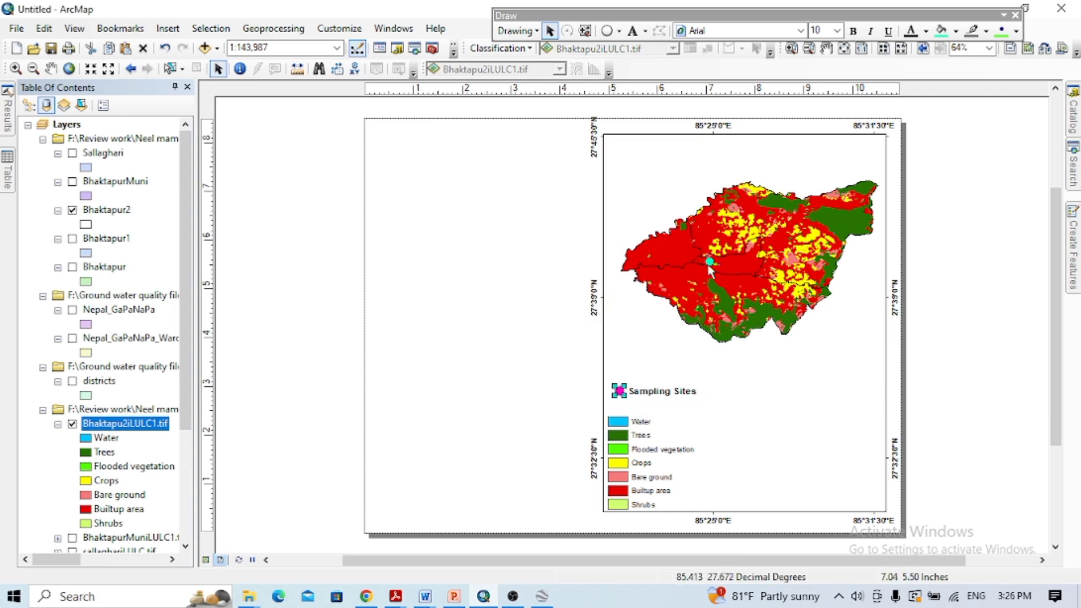
double_click(709, 262)
left_click(495, 229)
left_click(632, 301)
left_click(529, 415)
Recolour the sampling site circles dark blue and set the Bare ground class colour to RGB 117, 117, 0
left_click(739, 389)
double_click(709, 262)
left_click(494, 228)
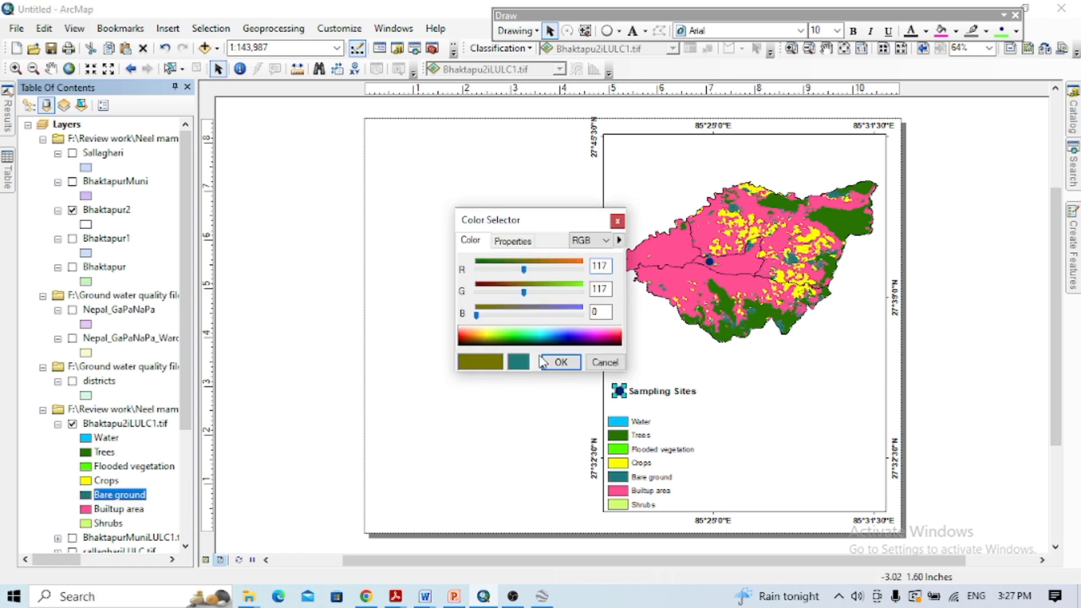
left_click(542, 362)
Nudge the map frame slightly down on the page and make the legend's class labels bold
left_click(750, 128)
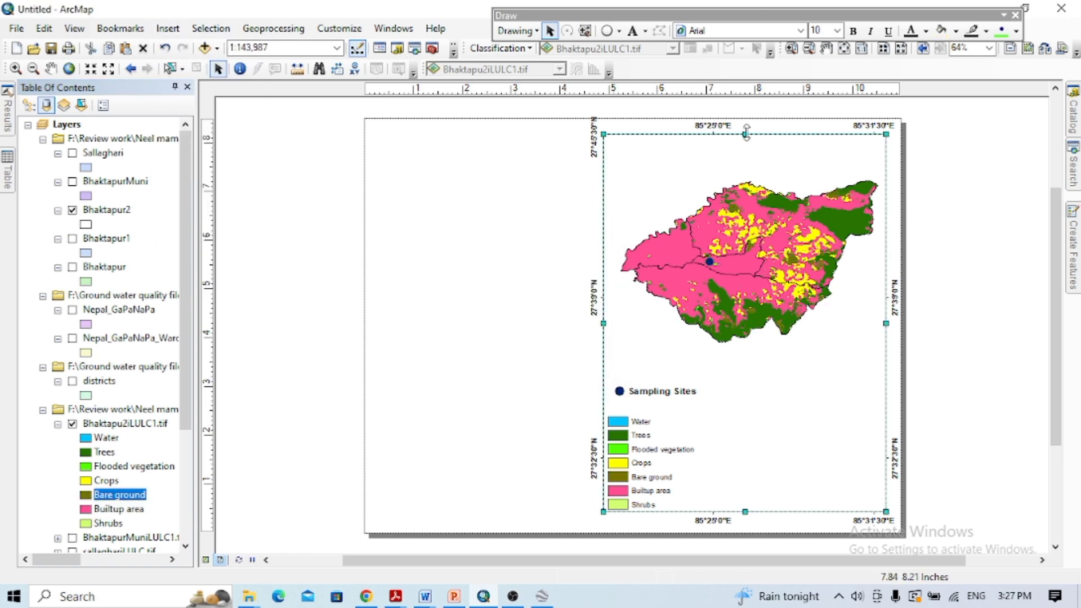
left_click_drag(684, 228, 685, 243)
left_click_drag(750, 401, 752, 388)
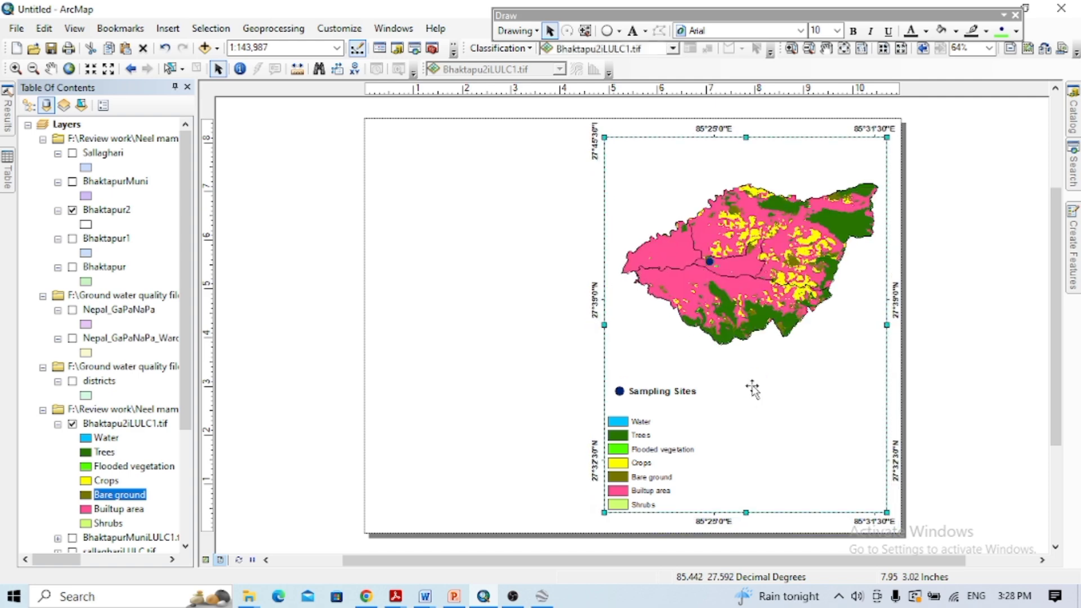
left_click(833, 403)
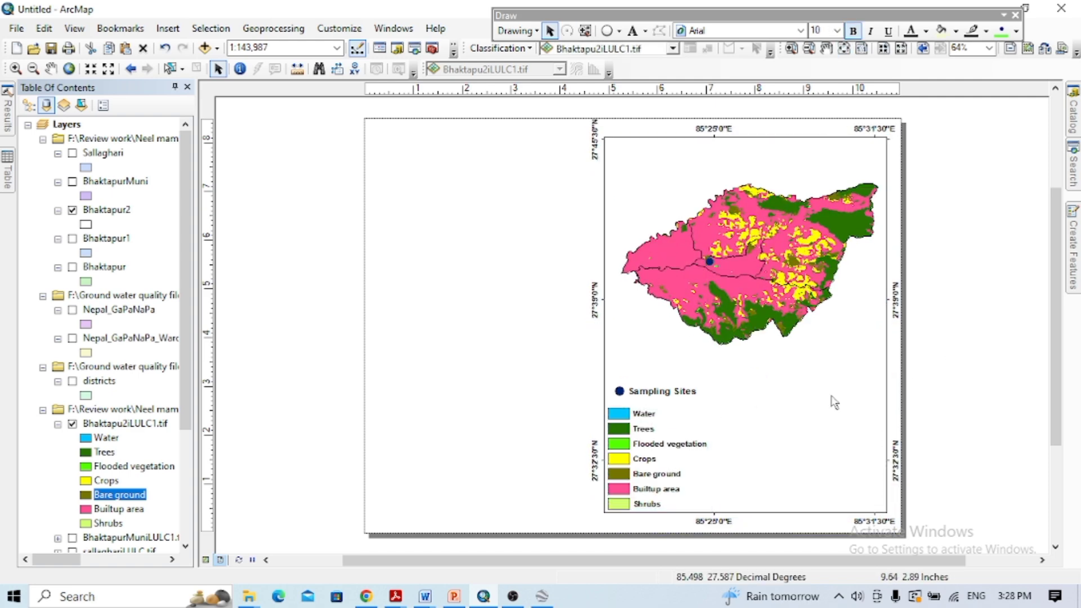
Insert an Alternating Scale Bar 2 in kilometres with two divisions and place it in the map frame's lower-right corner
left_click(168, 28)
left_click(185, 198)
left_click(272, 290)
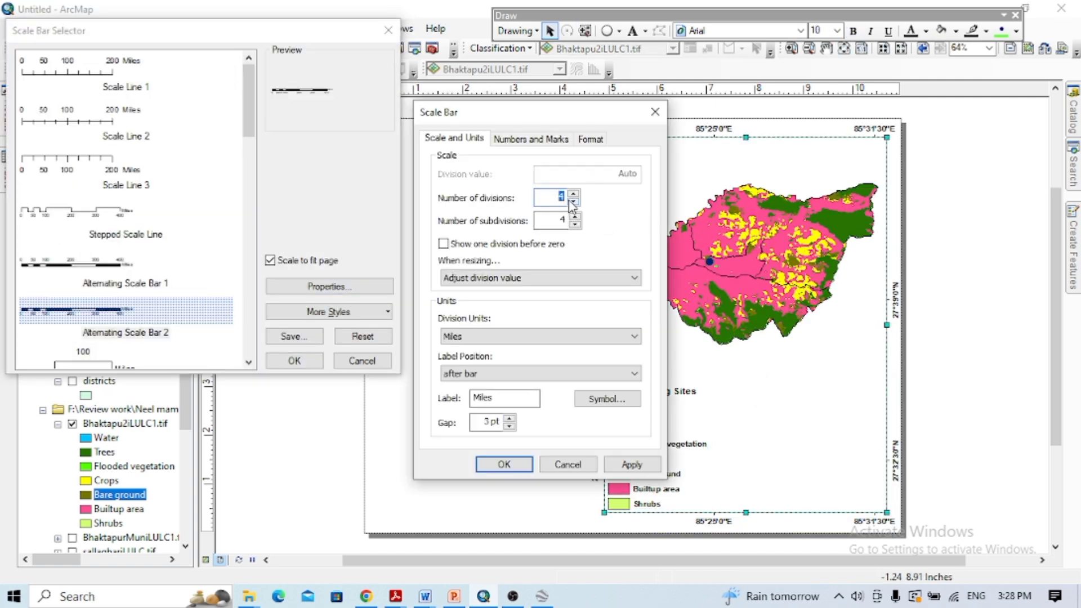
left_click(620, 336)
left_click(519, 393)
key("Return")
key("Return")
left_click_drag(628, 326, 806, 498)
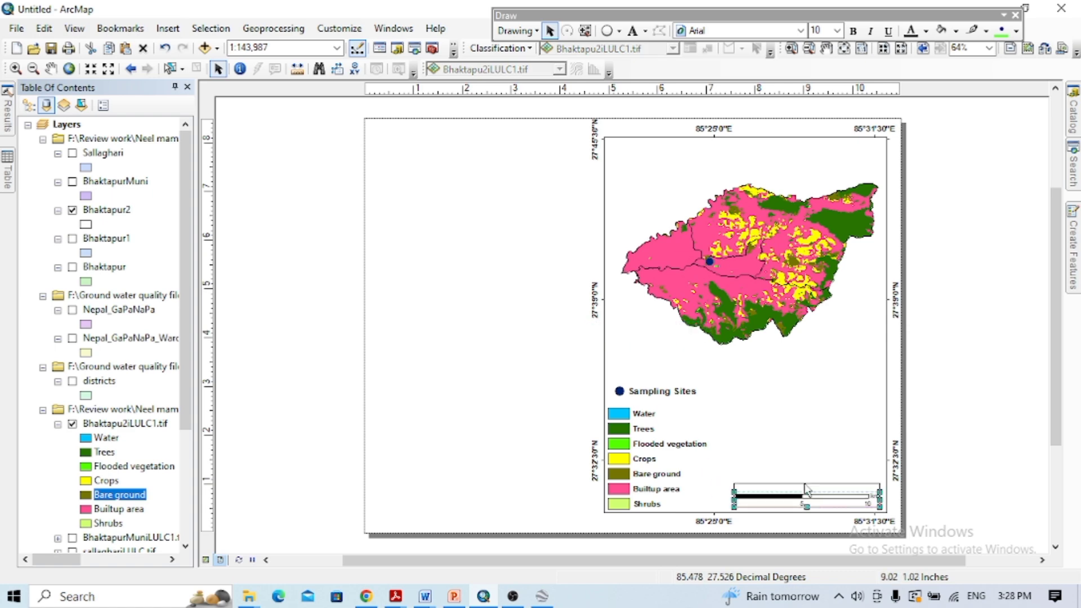
left_click(506, 337)
Insert a north arrow in the map frame's upper-left corner and shift the map downward within its frame
left_click(167, 28)
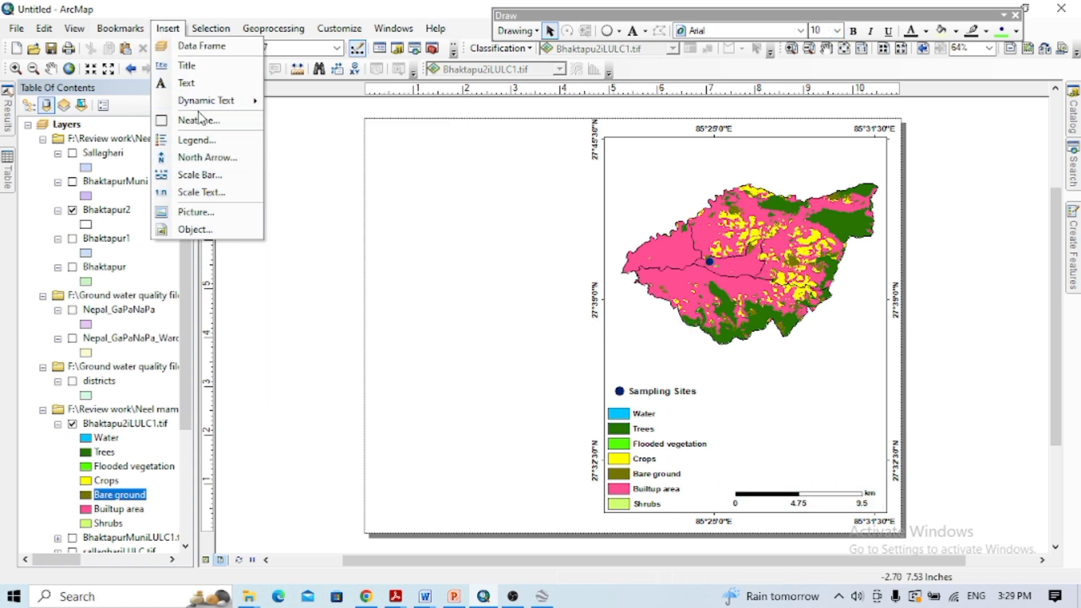
left_click(198, 157)
key("Return")
left_click_drag(534, 369, 642, 168)
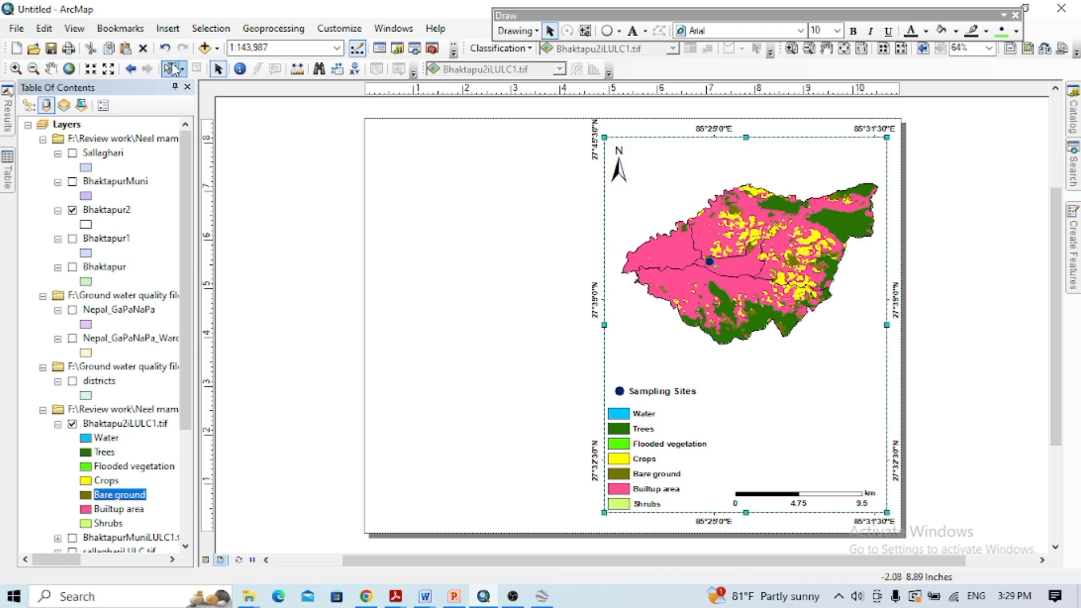
left_click(50, 68)
left_click_drag(800, 279, 800, 313)
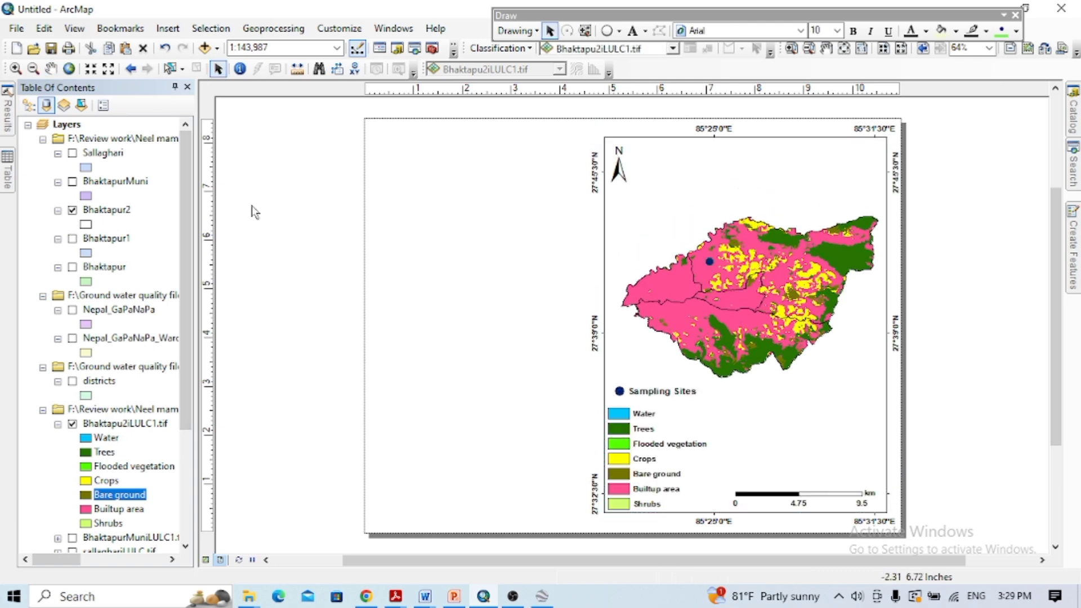
Insert a new data frame and place it in the empty upper-left area of the page
left_click(168, 28)
left_click(183, 44)
left_click_drag(550, 285, 404, 156)
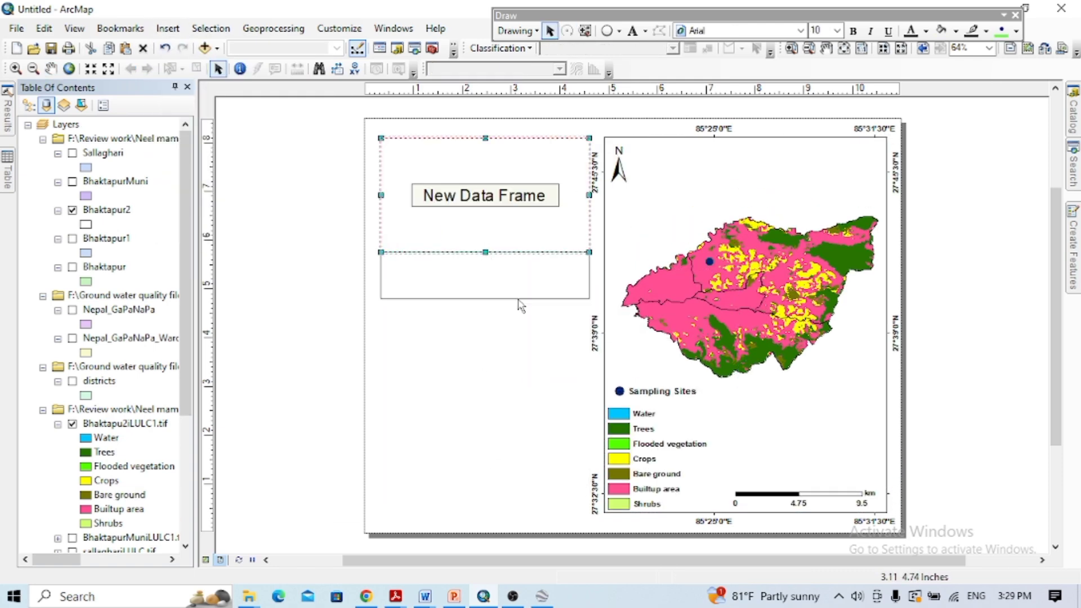
Fit the main map frame across the lower half of the page and rearrange its north arrow and legend along its left side
left_click(648, 316)
left_click_drag(591, 123, 369, 279)
left_click_drag(620, 175, 401, 332)
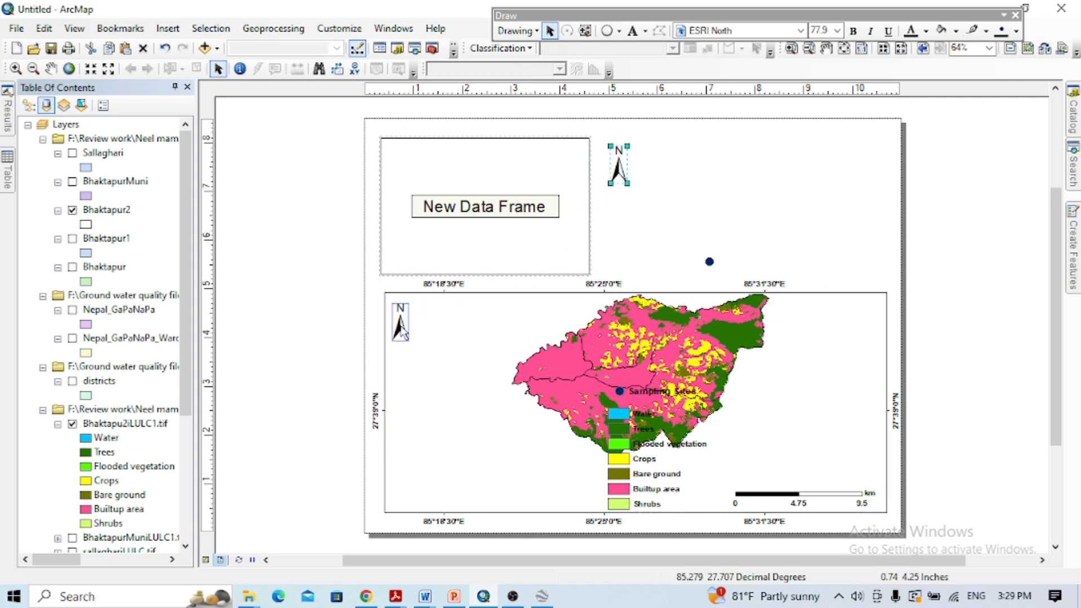
left_click_drag(647, 450, 434, 448)
left_click(50, 68)
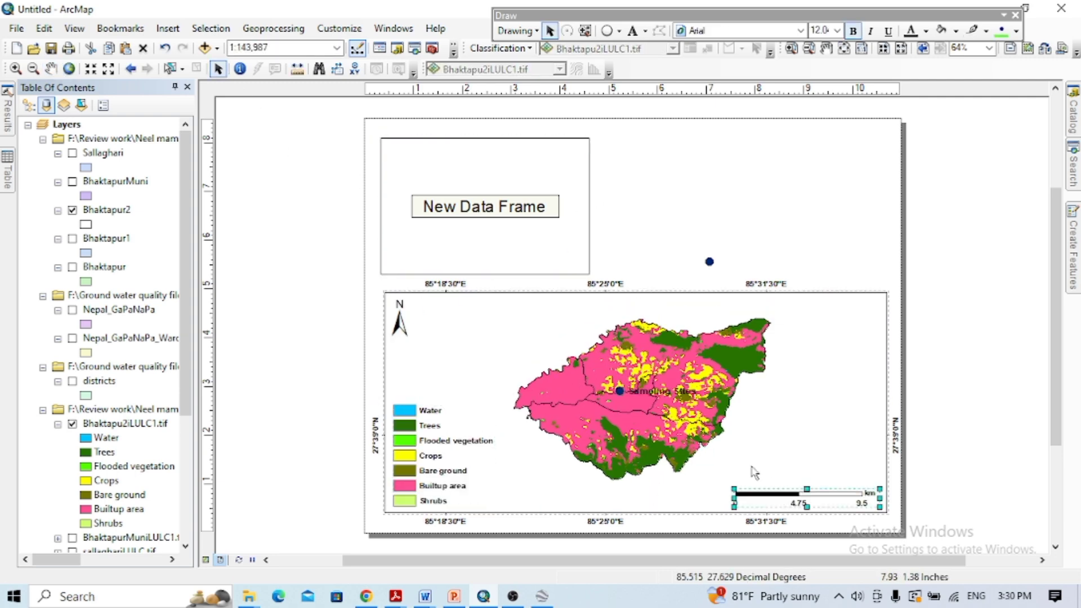
Widen the new data frame to span the page above the main map and copy the districts layer into it
left_click(564, 253)
left_click_drag(590, 206, 890, 206)
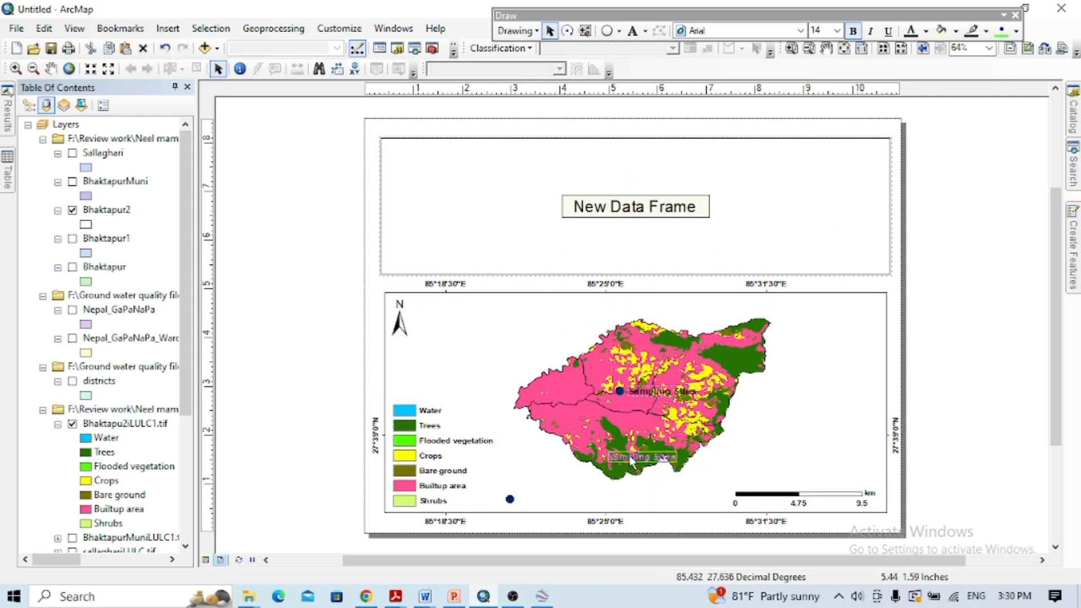
left_click_drag(76, 384, 519, 233)
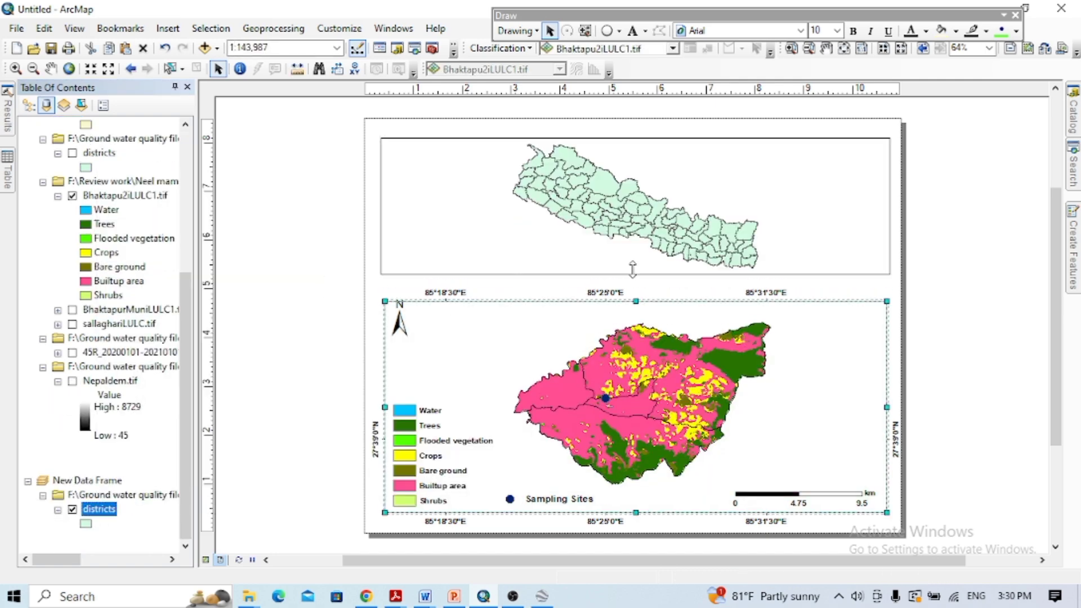
Activate the new data frame and symbolize its districts layer with unique values of the DISTRICT field, adding all values
right_click(99, 510)
left_click(414, 230)
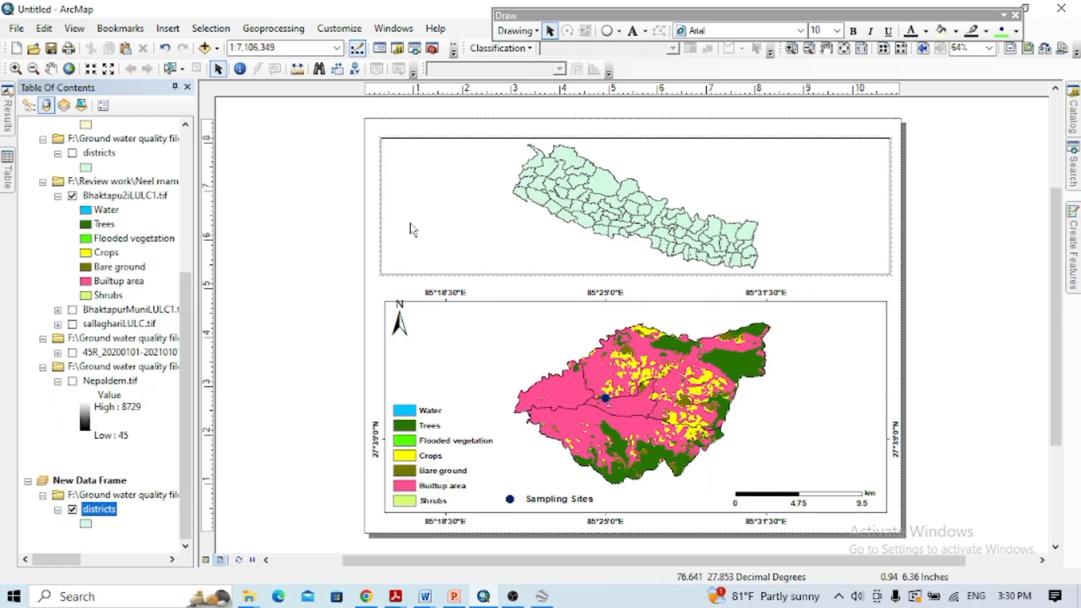
double_click(98, 509)
left_click(331, 161)
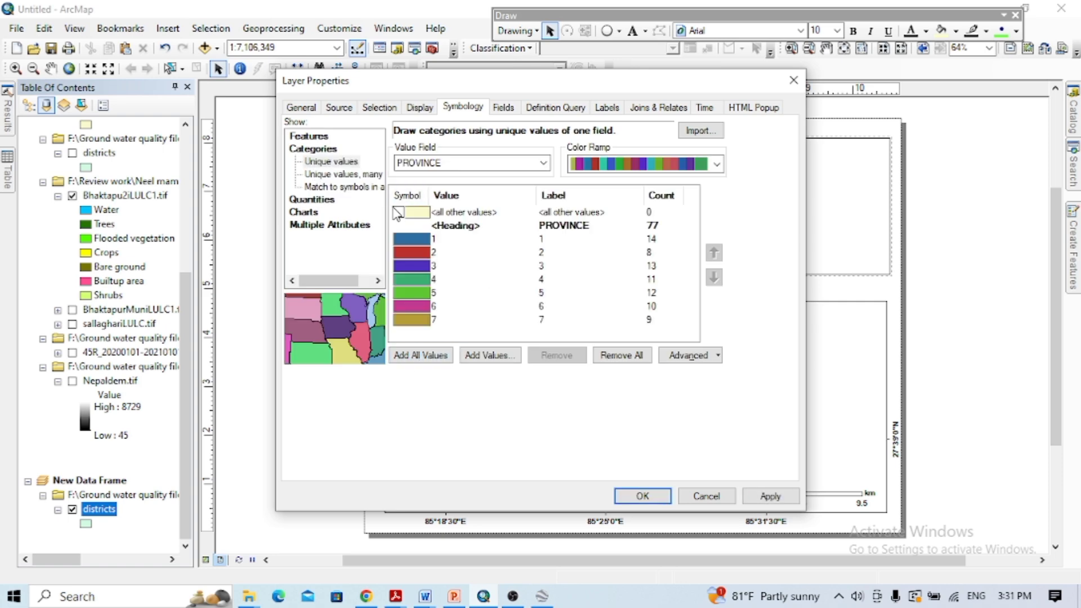
left_click(543, 163)
left_click(453, 197)
left_click(421, 355)
left_click(643, 496)
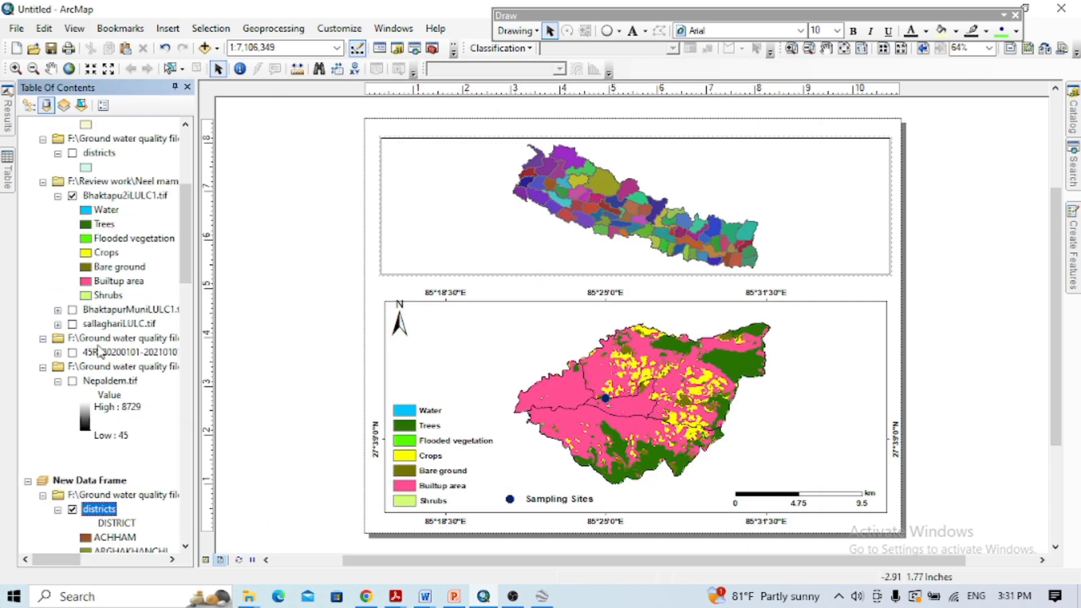
Add the Bhaktapur2 layer to the new data frame and fill it turquoise with a matching outline of width 4
left_click(86, 466)
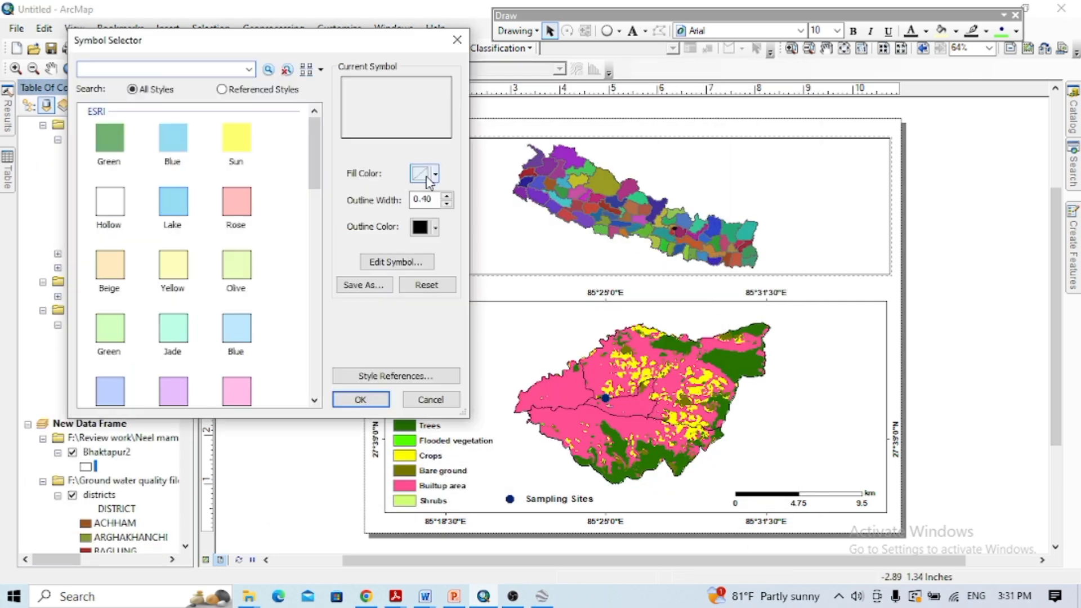
left_click(363, 398)
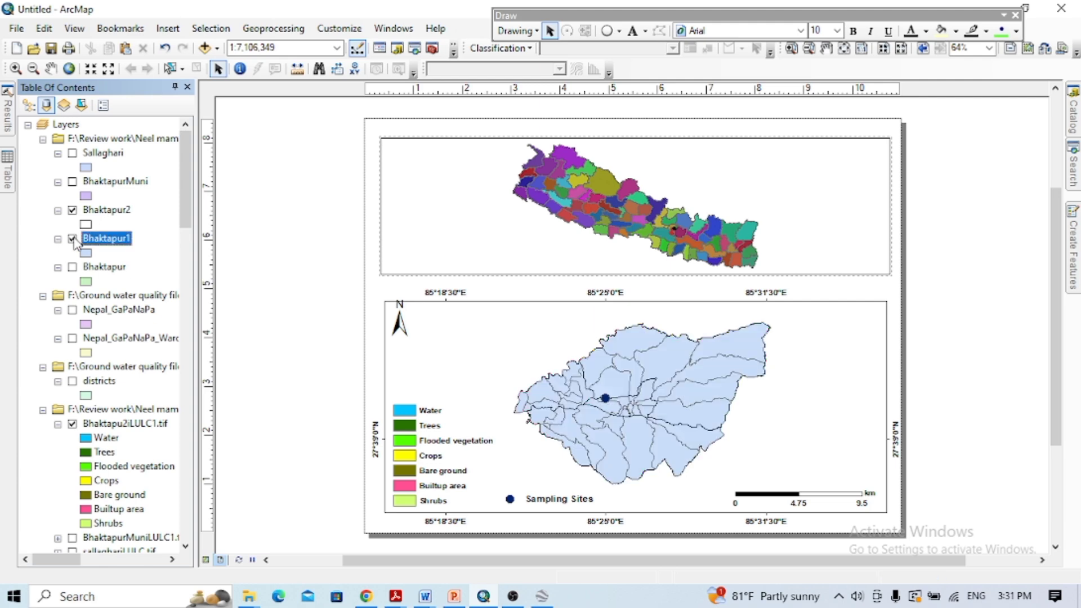
left_click(93, 407)
left_click(434, 174)
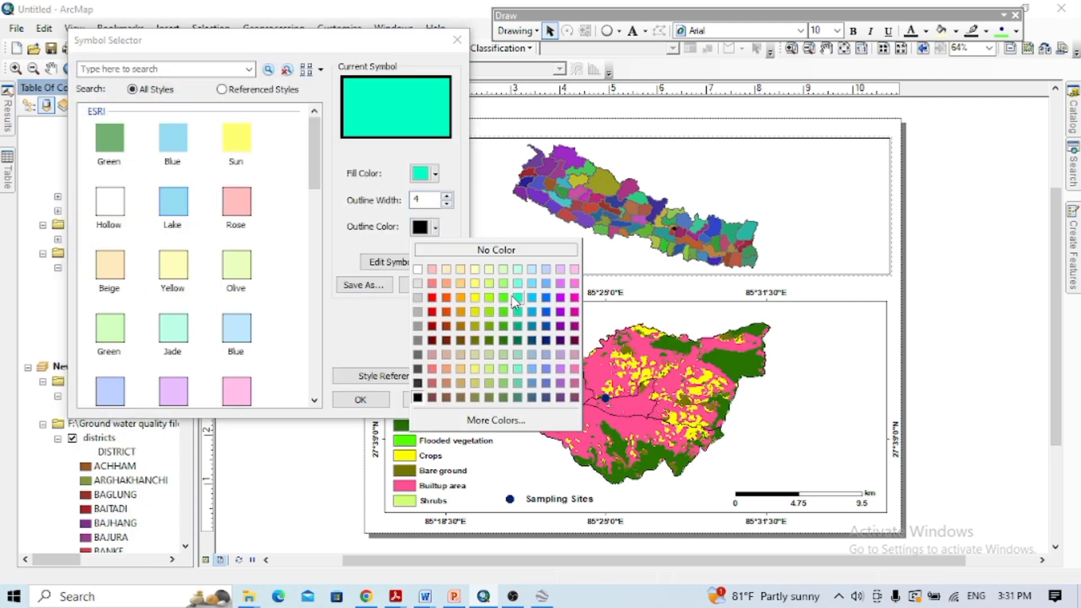
key("Escape")
key("Escape")
Copy the main map's north arrow and place the copy in the upper-left corner of the Nepal frame
left_click(400, 332)
right_click(415, 170)
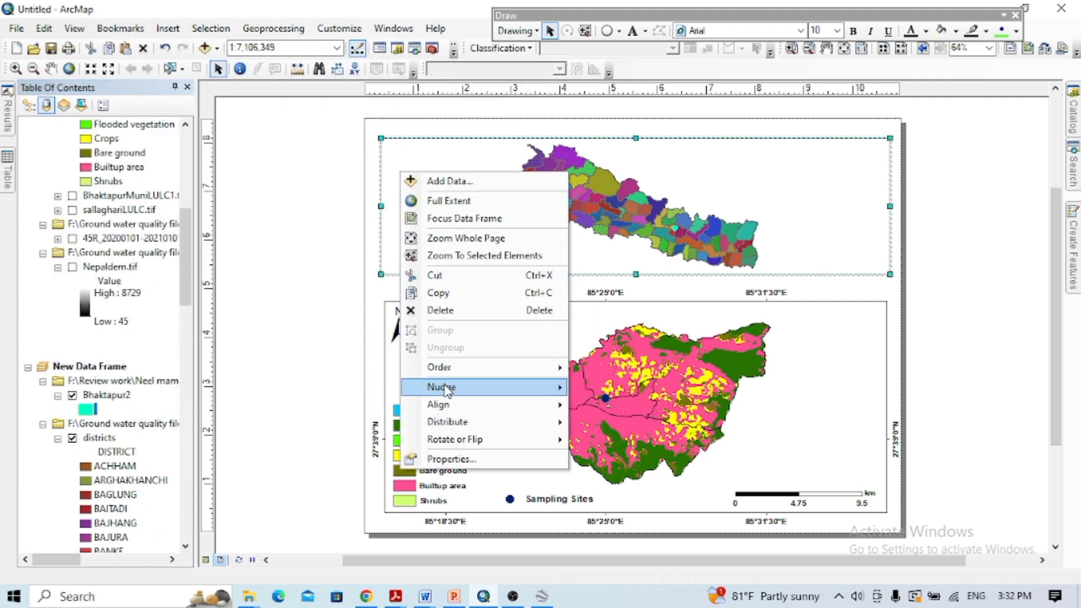
right_click(430, 159)
right_click(413, 182)
key("Escape")
left_click(412, 186)
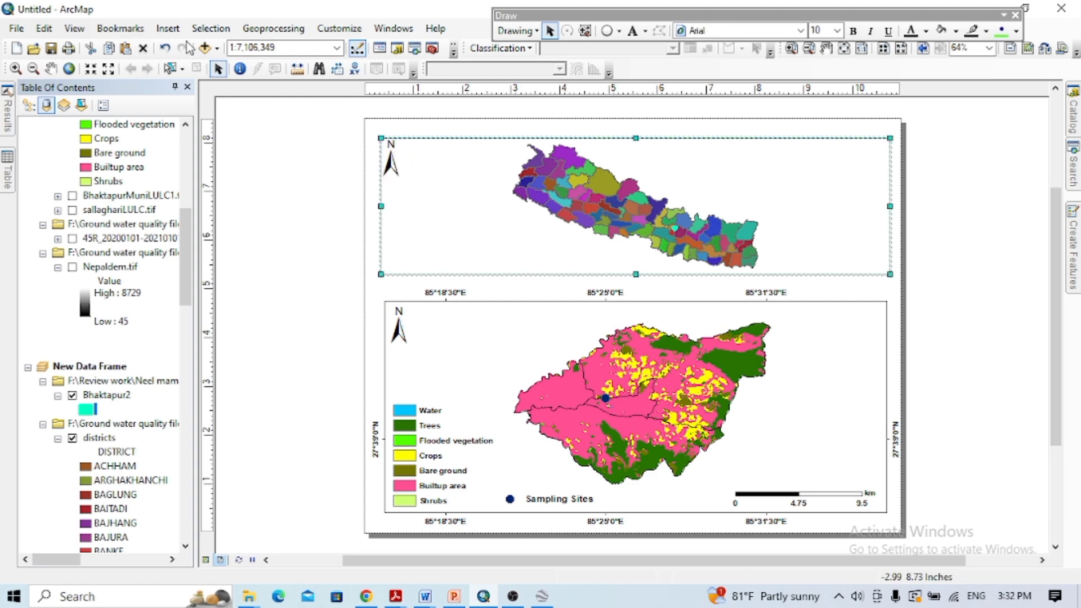
Insert an Alternating Scale Bar 2 in kilometers labelled km, then shorten it in the Nepal frame's lower-left corner
left_click(167, 28)
left_click(185, 136)
left_click(126, 310)
left_click(329, 286)
left_click(551, 336)
left_click(507, 450)
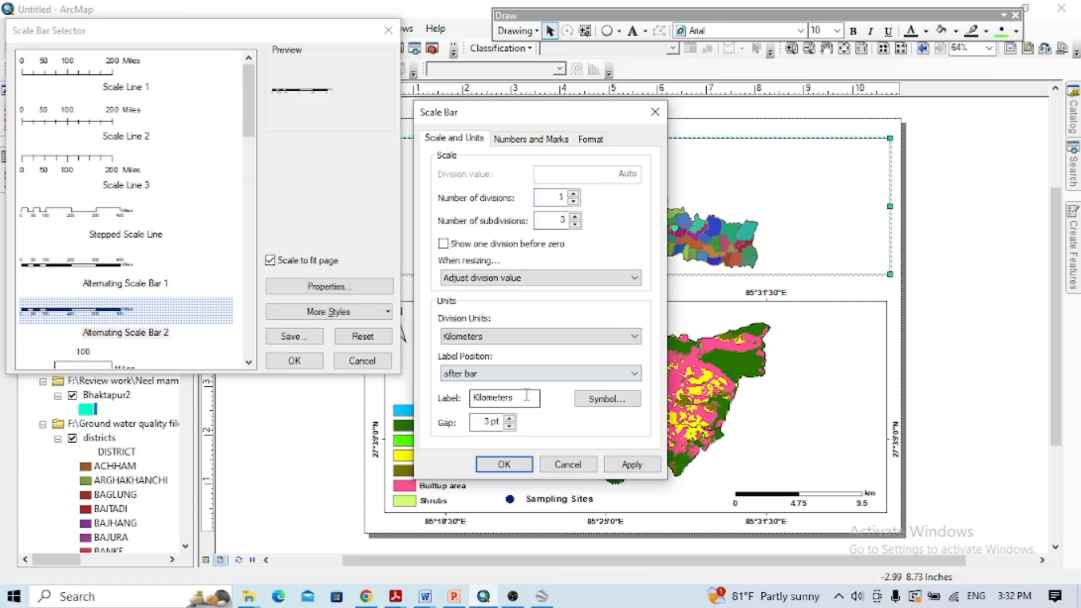
left_click(504, 464)
left_click(294, 361)
left_click_drag(482, 248, 482, 254)
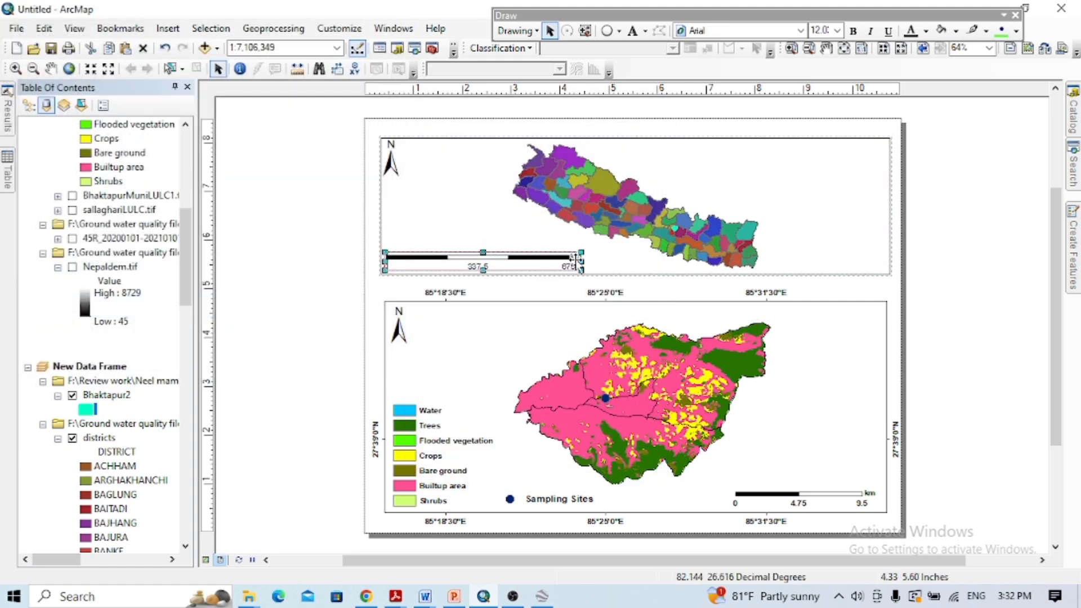
left_click_drag(581, 259, 550, 265)
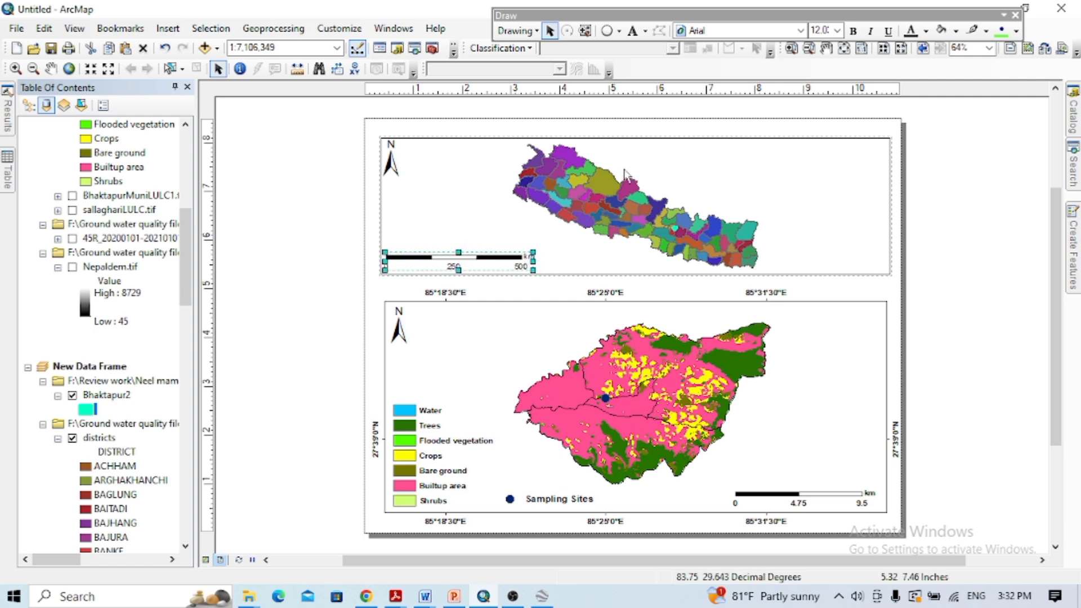
left_click(168, 28)
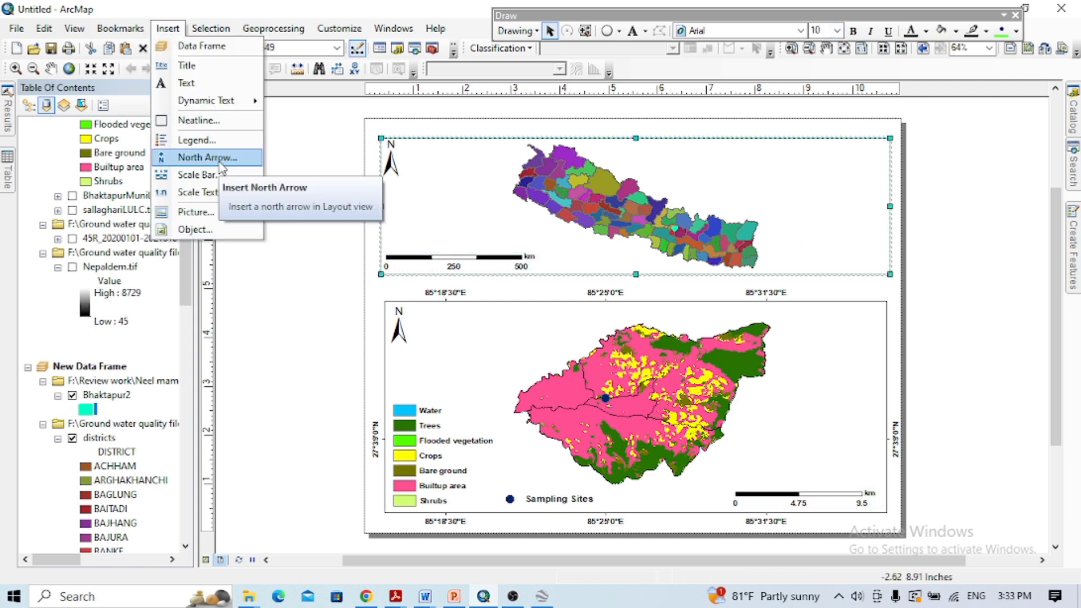
left_click(169, 140)
left_click(654, 444)
left_click(655, 444)
left_click(654, 445)
left_click(654, 445)
left_click(652, 444)
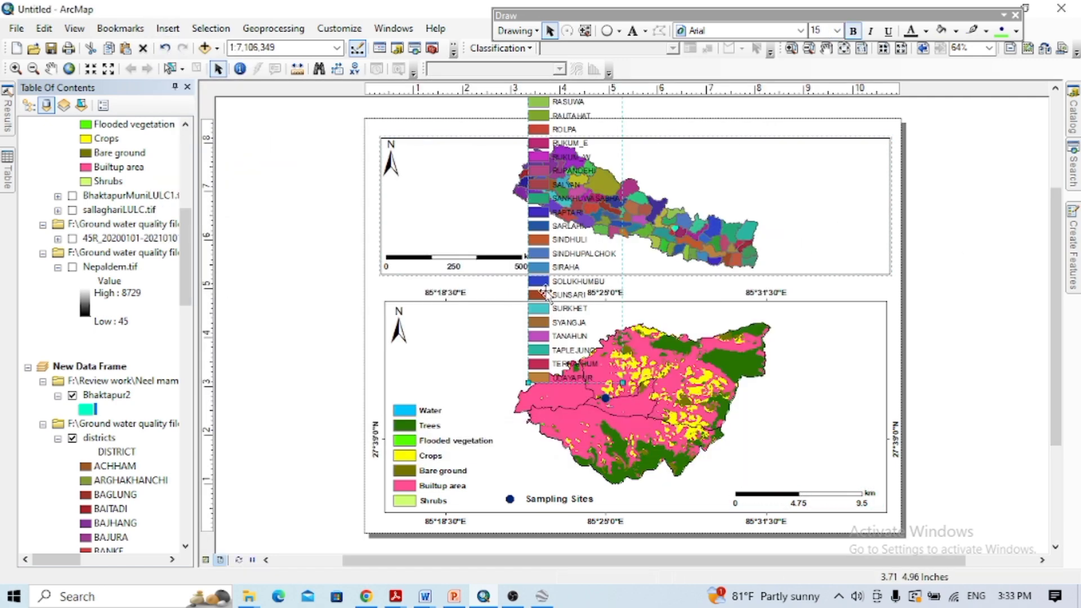
double_click(292, 397)
left_click(527, 323)
key("Return")
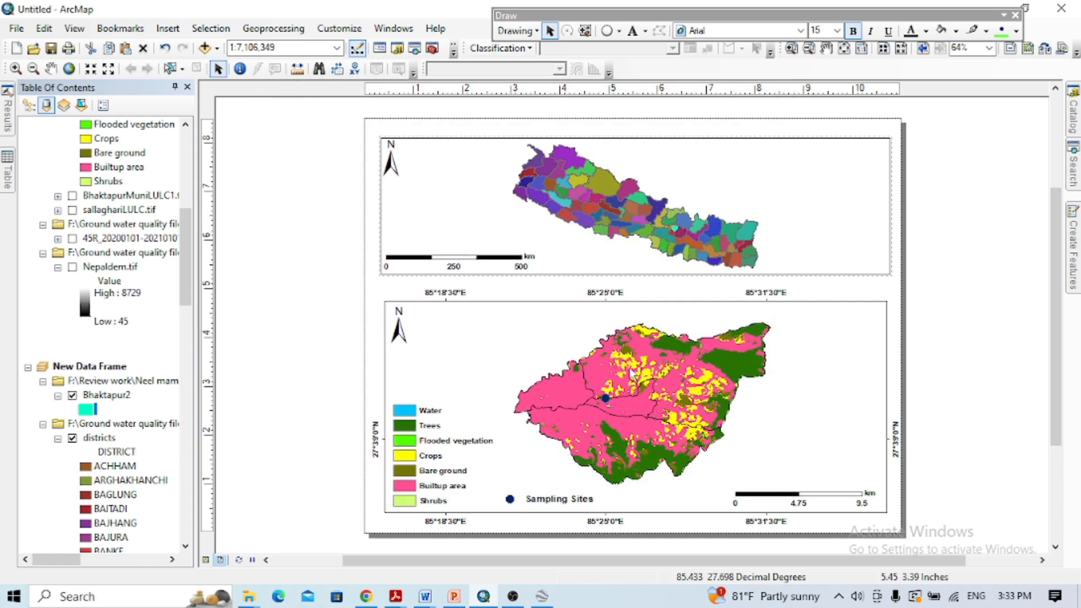
Insert an untitled legend containing only the Bhaktapur2 layer and place it in the Nepal frame's lower-right corner
scroll(184, 289, "up", 10)
left_click(167, 28)
left_click(169, 141)
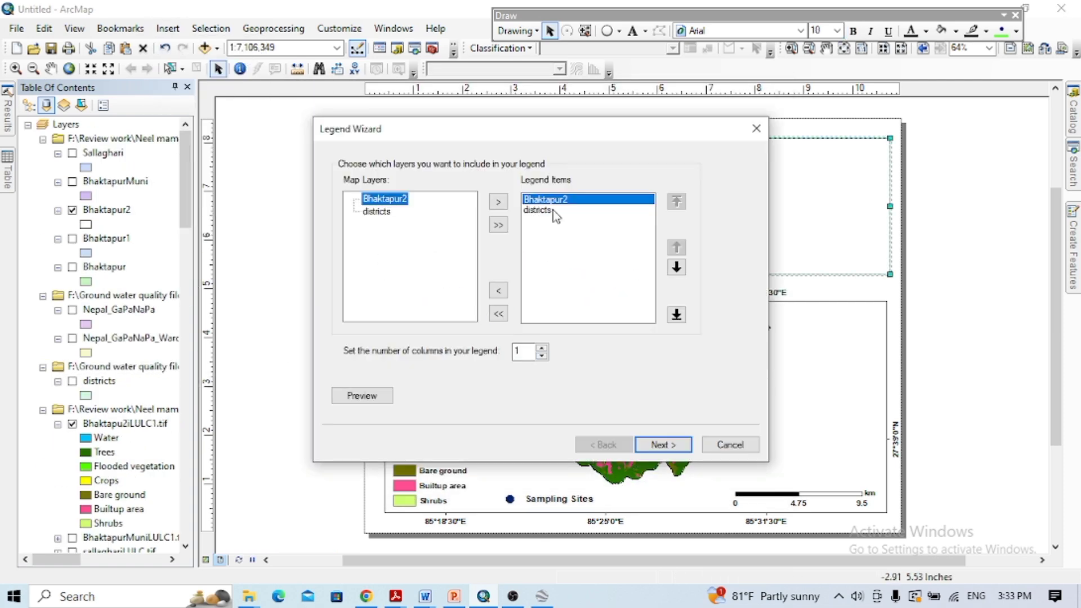
left_click(655, 444)
left_click(655, 445)
left_click(656, 445)
left_click(655, 444)
left_click(652, 445)
left_click_drag(584, 388, 853, 267)
double_click(833, 263)
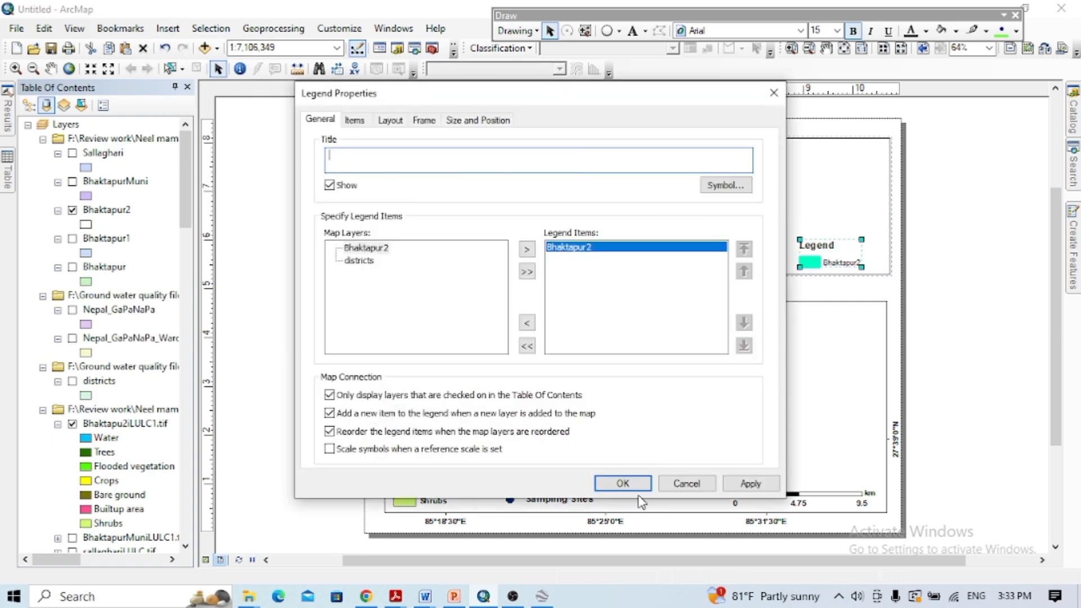
left_click(623, 483)
Rename the Bhaktapur2 layer in the new data frame as Bhaktapur district
scroll(107, 282, "down", 10)
left_click(107, 310)
key("BackSpace")
left_click(806, 275)
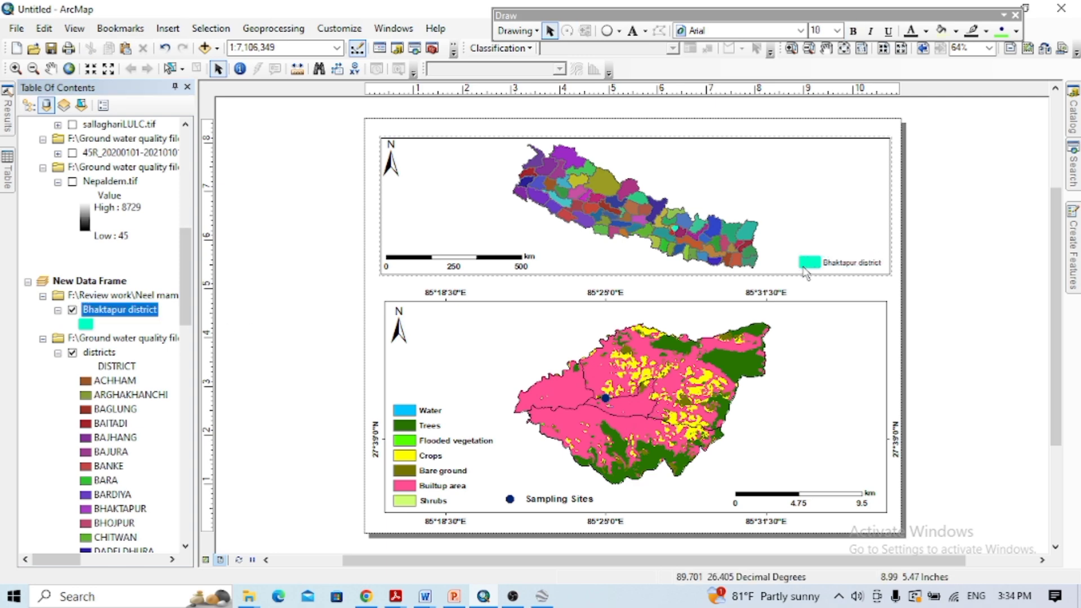
Draw a curved line from Bhaktapur on the Nepal map down to the upper-left edge of the main map
left_click(618, 31)
left_click(646, 154)
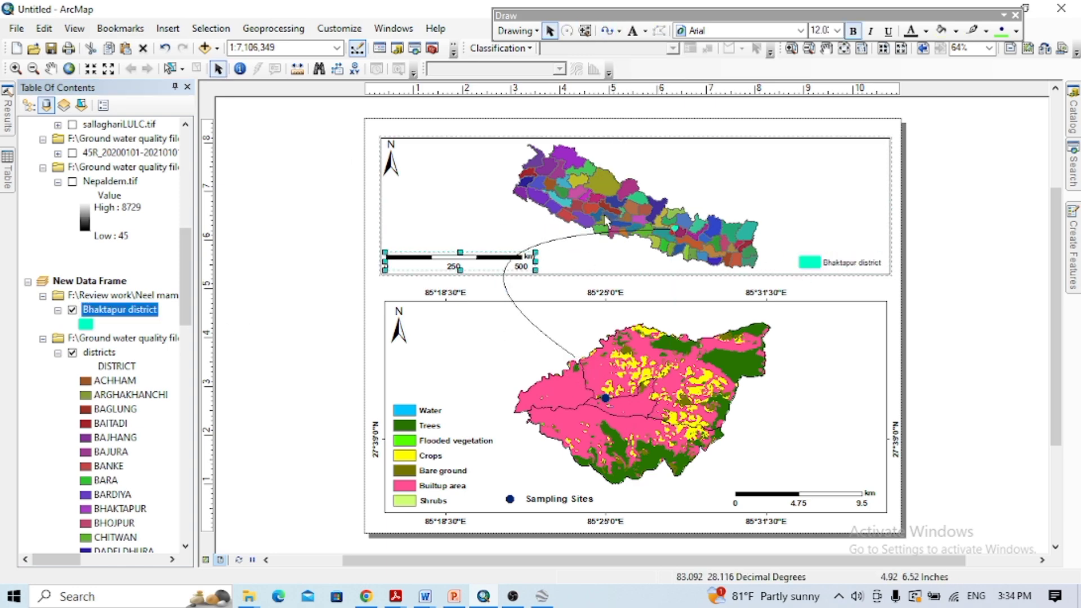
Swap the corners of the Nepal frame's scale bar and legend, and shift the Nepal map slightly left
left_click_drag(477, 228, 807, 263)
left_click(51, 68)
left_click_drag(562, 200, 538, 200)
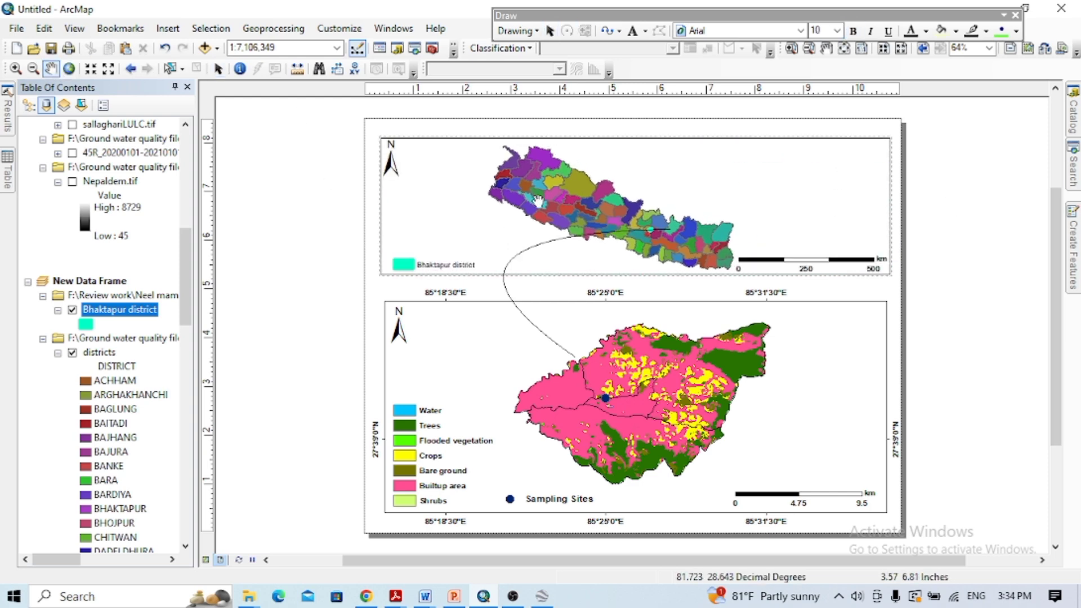
Realign the curved line with Bhaktapur on both maps and set the Nepal legend text to bold, size 18
left_click(512, 248)
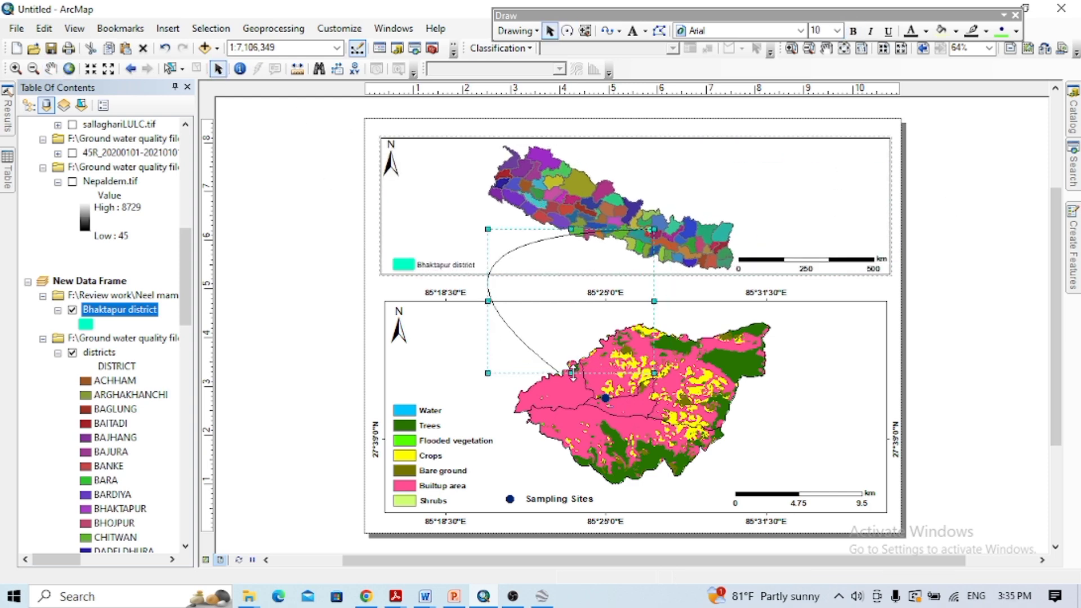
left_click(837, 31)
left_click(822, 121)
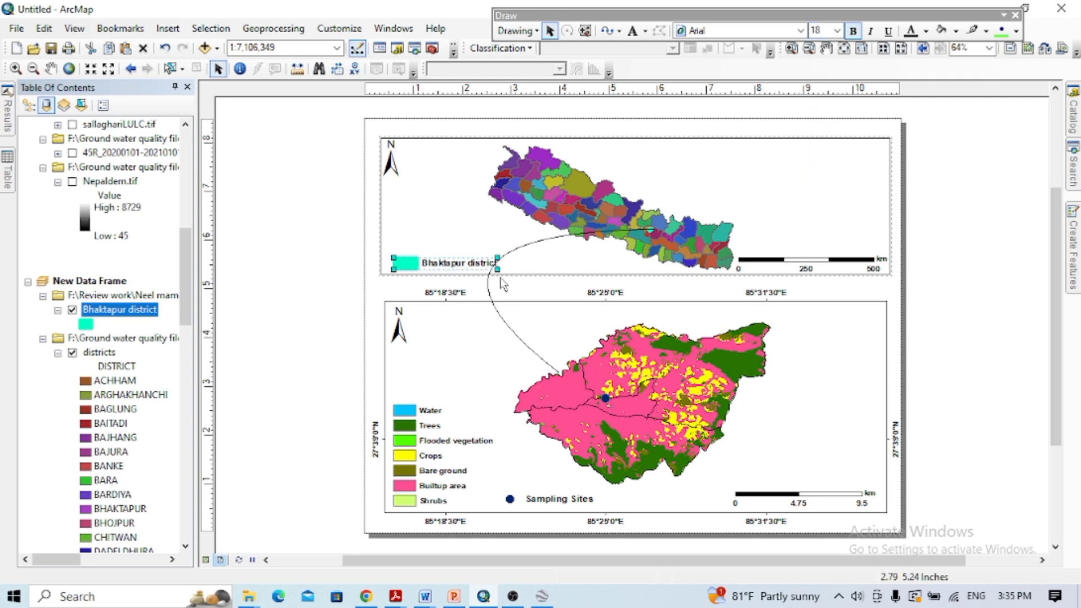
Change the curved line's symbol to an arrow pointing at the main map
double_click(526, 254)
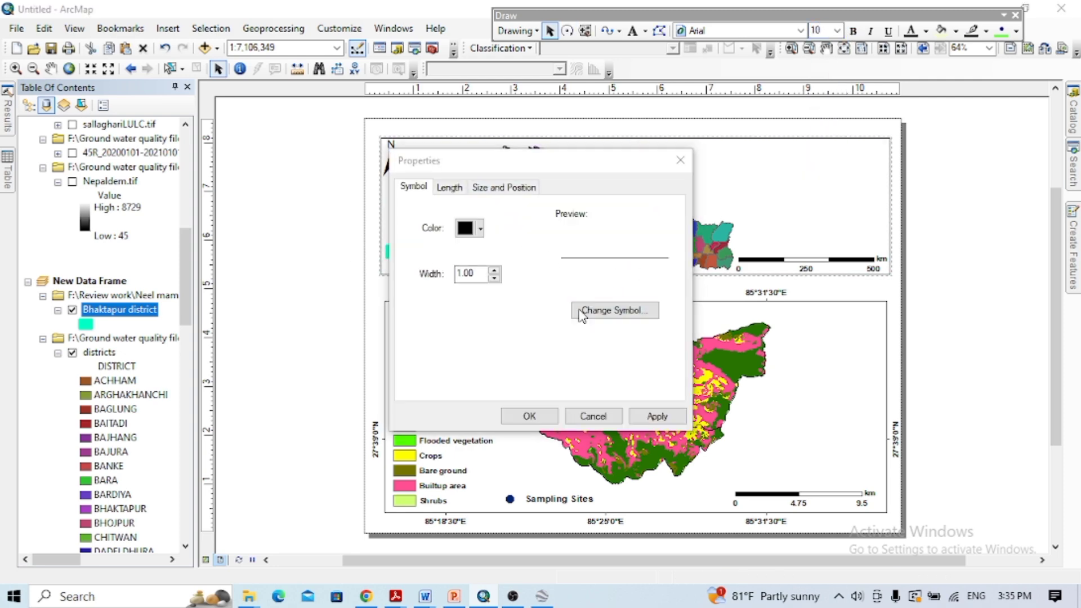
left_click(615, 310)
scroll(197, 253, "down", 3)
left_click(108, 248)
left_click(373, 399)
key("Return")
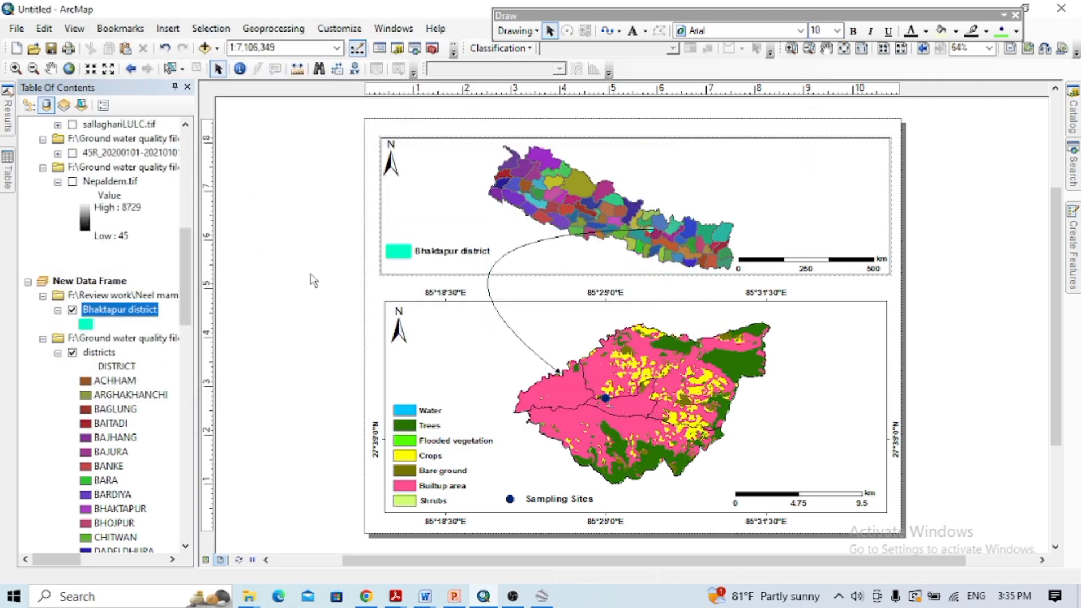
Recolour the sampling site marker on the main map red
double_click(605, 399)
left_click(490, 227)
left_click(485, 314)
left_click(580, 415)
left_click(332, 385)
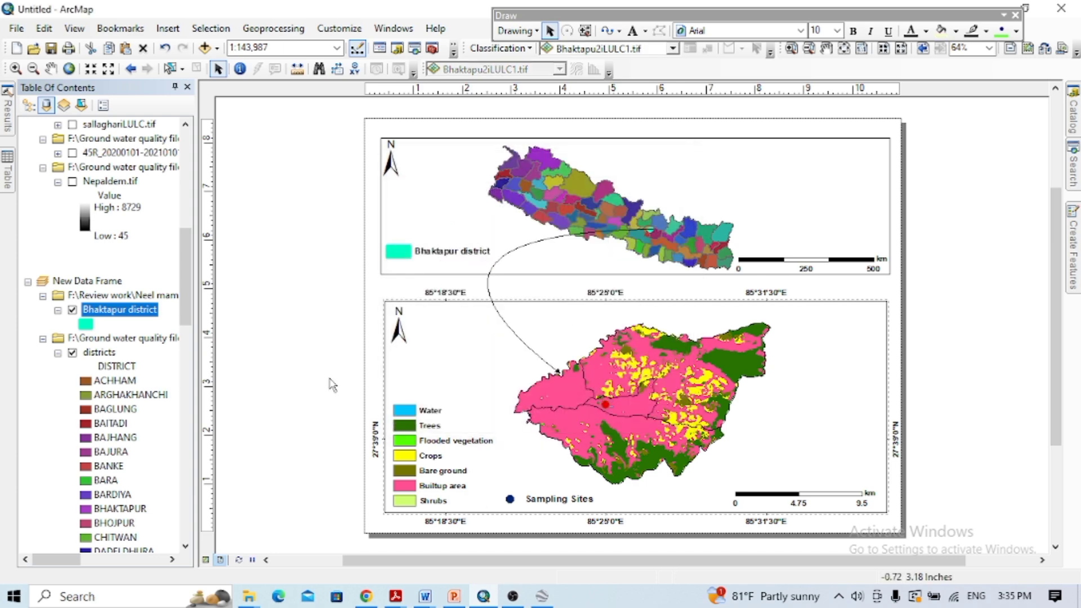
Recolour the sampling site marker on the main map and its matching legend dot black
double_click(607, 403)
left_click(485, 224)
left_click(579, 386)
left_click(579, 415)
double_click(606, 403)
left_click(485, 224)
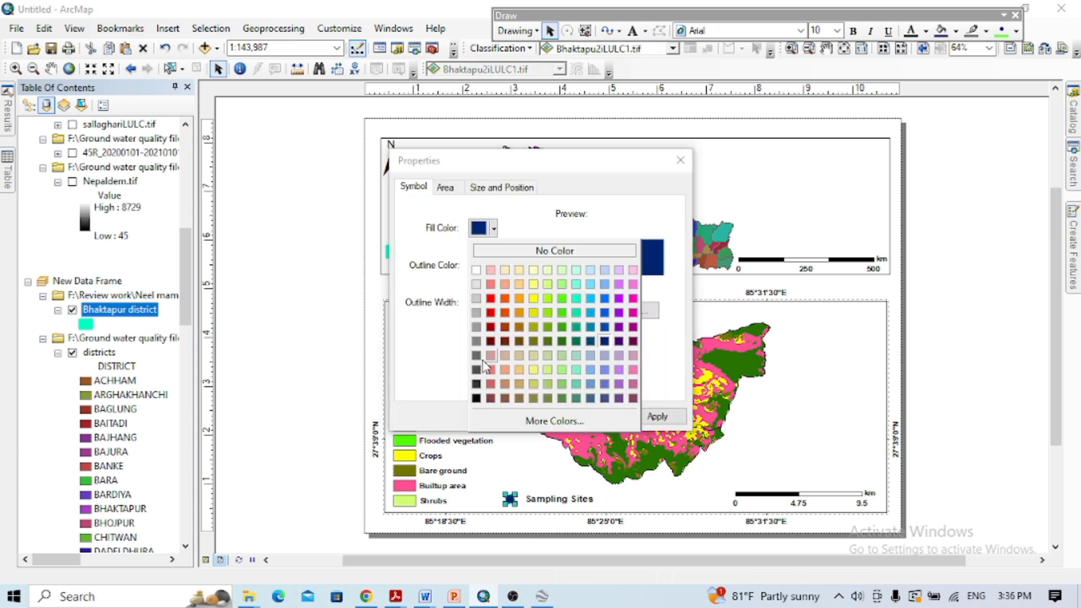
left_click(485, 403)
left_click(580, 415)
Extend the Nepal frame upward and zoom it to the districts layer
left_click(679, 150)
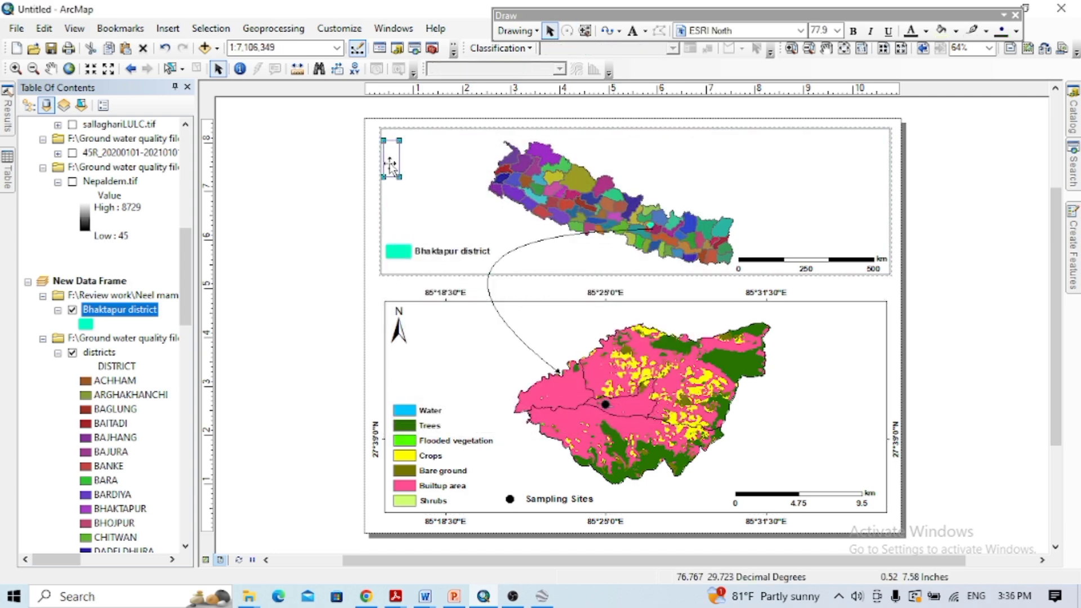
right_click(99, 352)
left_click(208, 96)
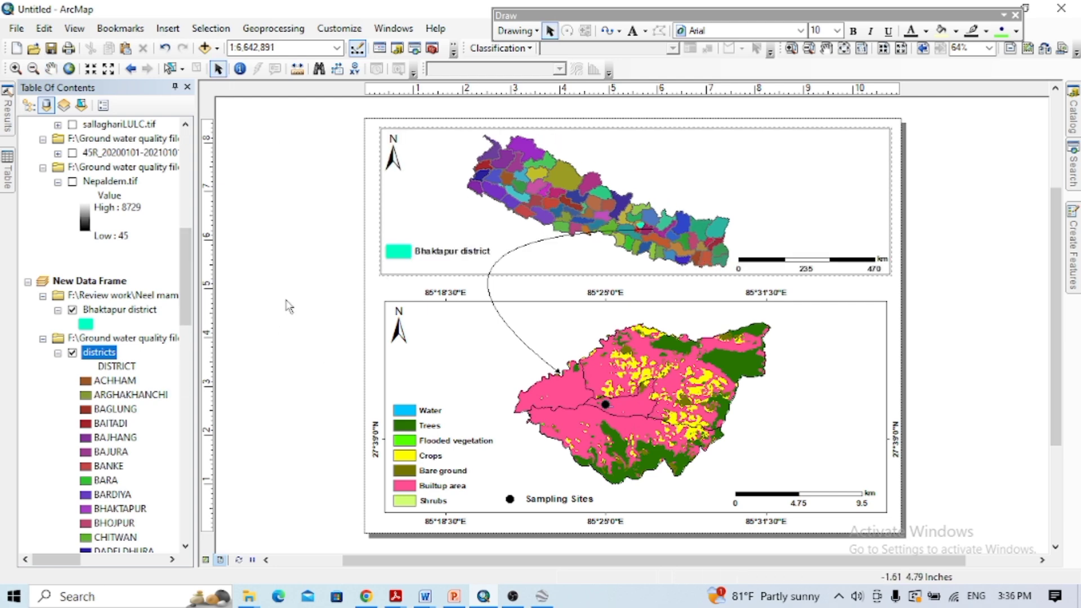
Change the Bhaktapur district layer's outline colour to black
double_click(86, 324)
left_click(435, 227)
left_click(417, 398)
left_click(361, 400)
Set the Bhaktapur district layer's outline colour to bright sky blue
double_click(85, 324)
left_click(435, 227)
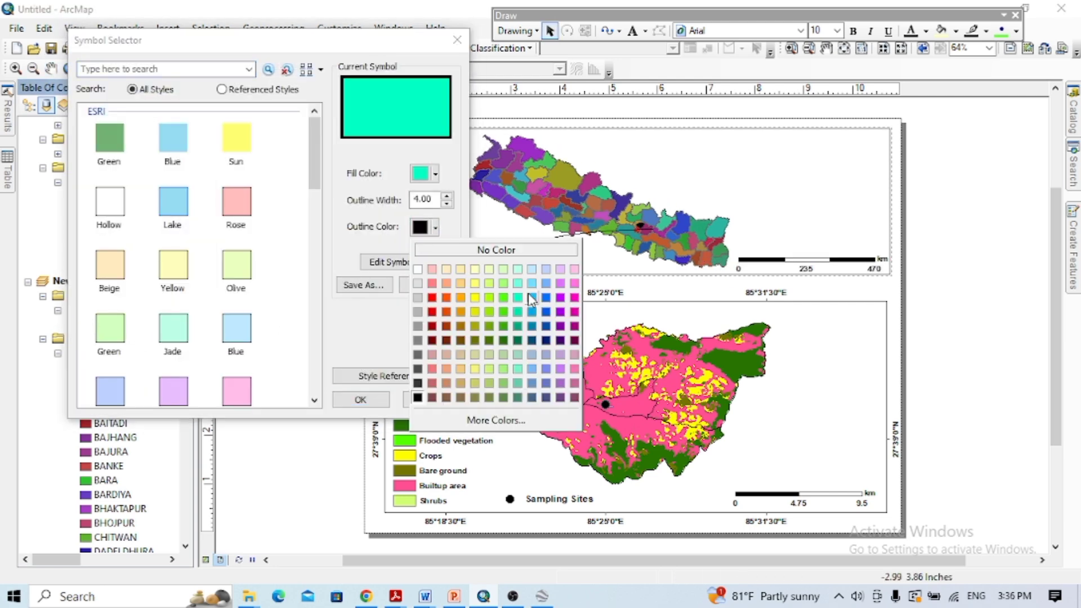
left_click(532, 298)
left_click(361, 400)
Export the map layout as a PNG named Study area into the project's GIS work folder
left_click(16, 28)
key("Escape")
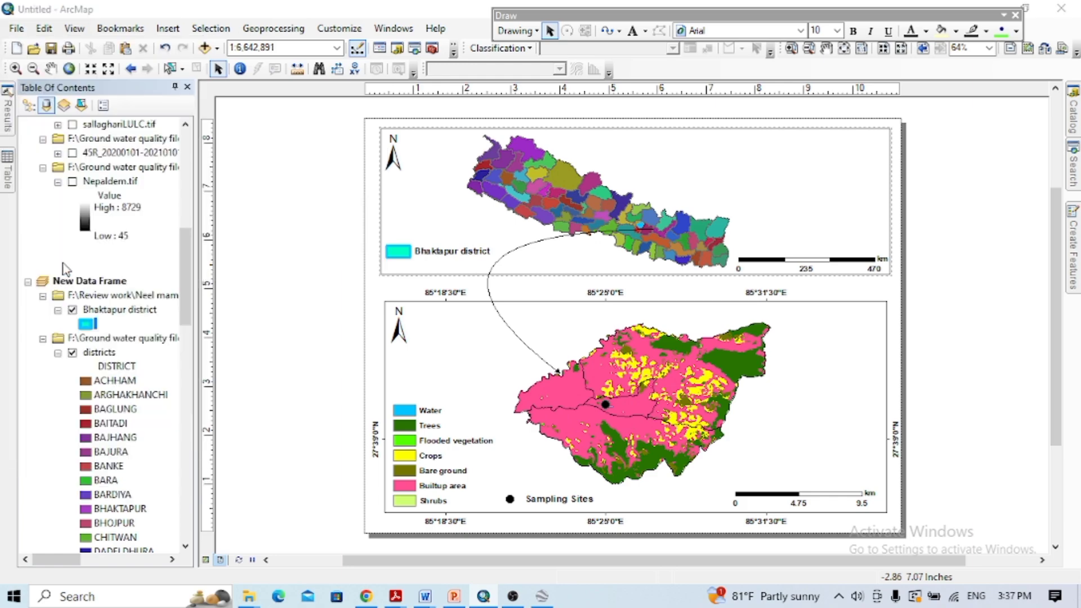
left_click(597, 41)
left_click(450, 265)
scroll(441, 111, "down", 4)
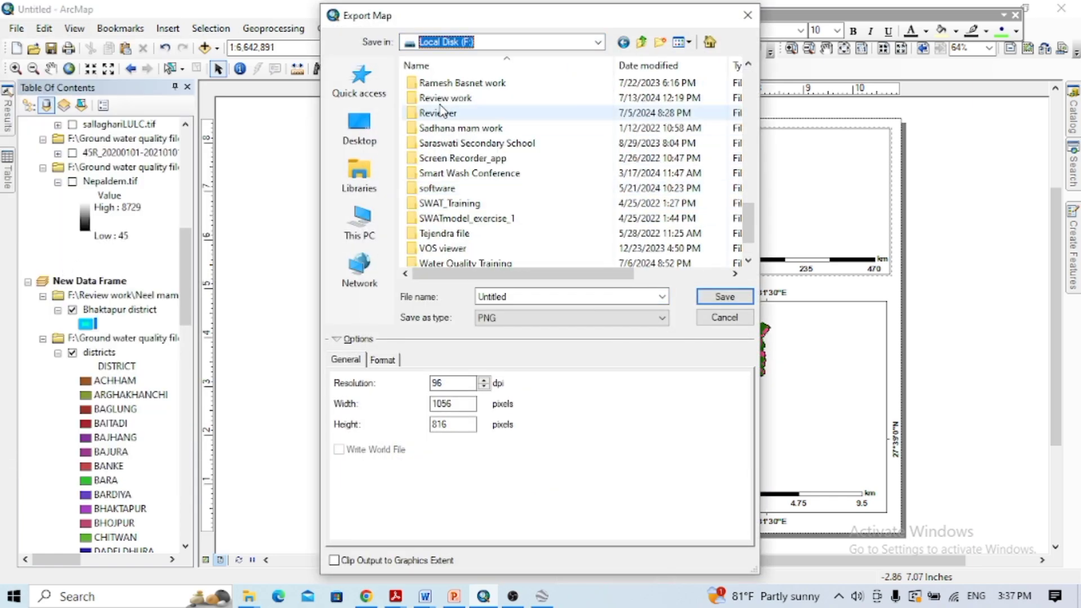
double_click(440, 111)
double_click(442, 98)
left_click(532, 297)
type("Study area")
left_click(704, 296)
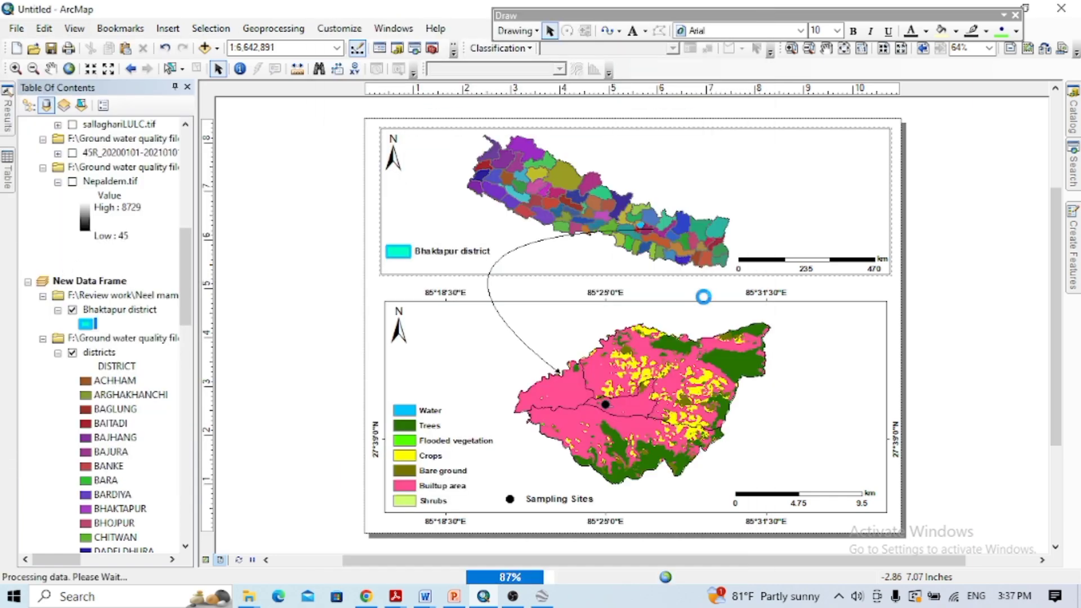
Switch to File Explorer and browse from drive F: through Review work to the project folder holding the exported map
left_click(249, 596)
left_click(70, 499)
double_click(193, 351)
double_click(190, 131)
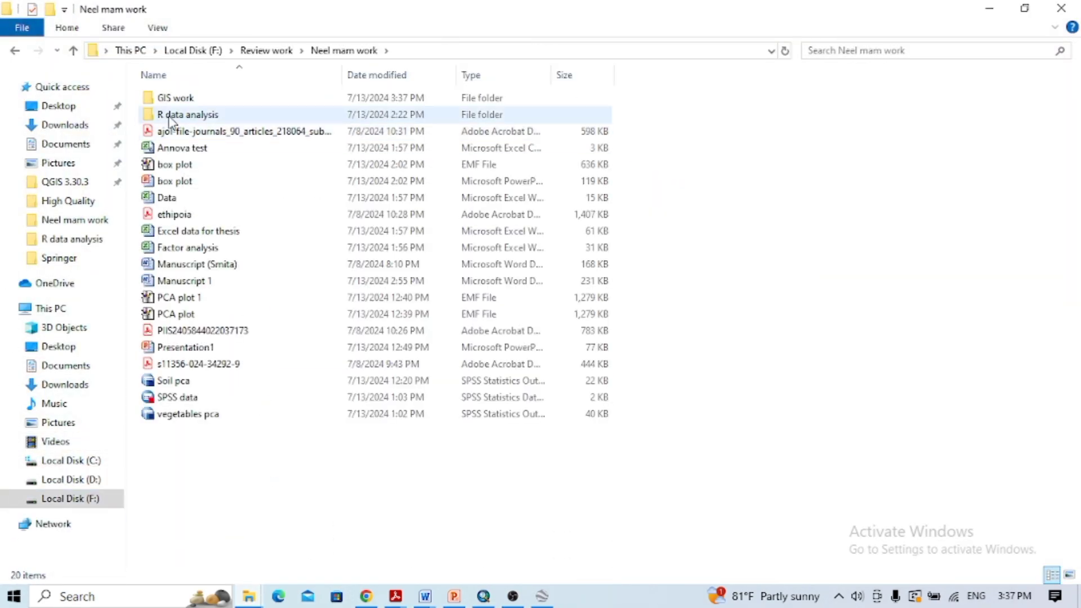